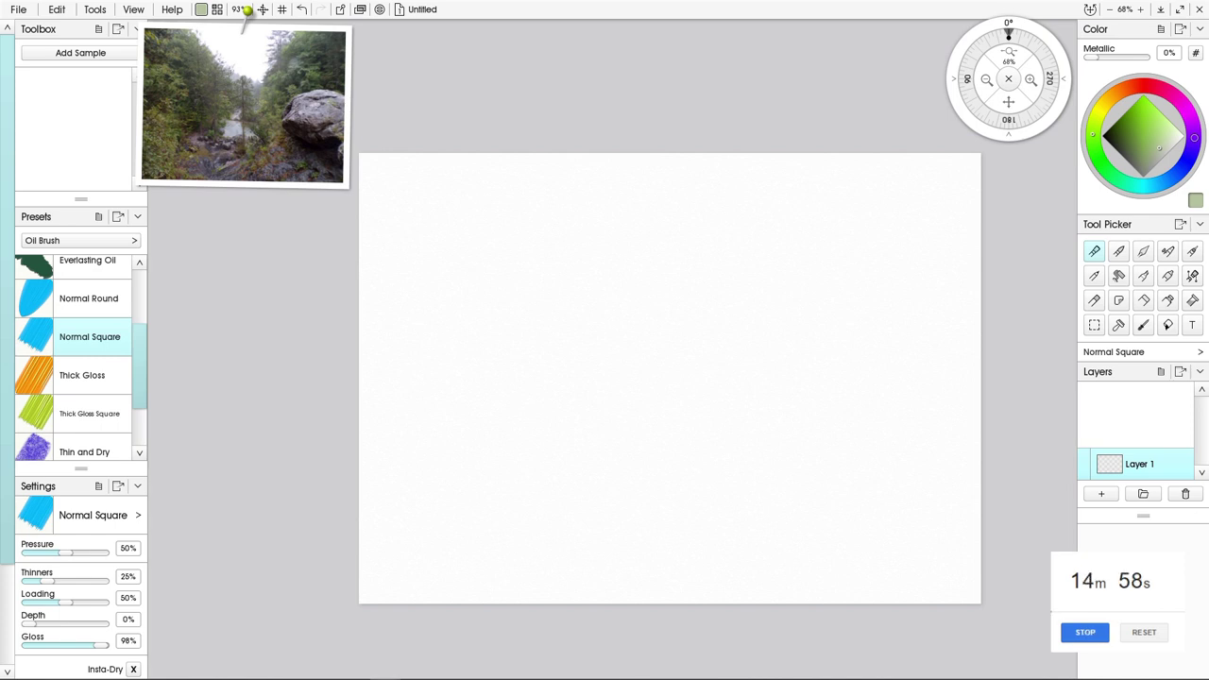
# Paint a pale light-blue sky across the upper middle of the canvas with the Normal Square oil brush
pyautogui.click(1152, 186)
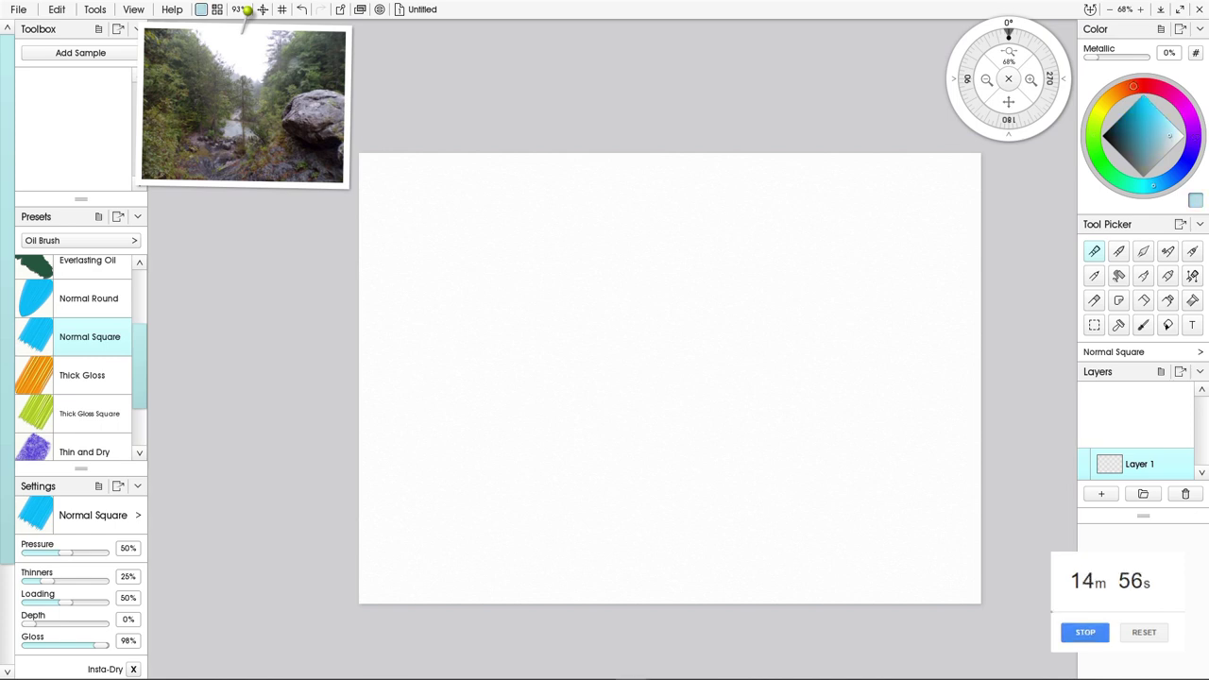
pyautogui.moveTo(769, 148)
pyautogui.mouseDown()
pyautogui.moveTo(821, 165)
pyautogui.moveTo(839, 146)
pyautogui.moveTo(848, 197)
pyautogui.moveTo(831, 195)
pyautogui.moveTo(799, 154)
pyautogui.moveTo(810, 146)
pyautogui.moveTo(866, 188)
pyautogui.moveTo(795, 183)
pyautogui.moveTo(697, 111)
pyautogui.moveTo(757, 228)
pyautogui.moveTo(751, 169)
pyautogui.moveTo(617, 112)
pyautogui.moveTo(672, 184)
pyautogui.moveTo(694, 161)
pyautogui.moveTo(751, 224)
pyautogui.mouseUp()
pyautogui.moveTo(674, 187)
pyautogui.mouseDown()
pyautogui.moveTo(632, 196)
pyautogui.moveTo(627, 179)
pyautogui.moveTo(676, 222)
pyautogui.moveTo(605, 180)
pyautogui.moveTo(602, 151)
pyautogui.moveTo(564, 119)
pyautogui.moveTo(699, 181)
pyautogui.moveTo(672, 158)
pyautogui.moveTo(693, 167)
pyautogui.moveTo(651, 206)
pyautogui.moveTo(685, 198)
pyautogui.moveTo(684, 220)
pyautogui.moveTo(709, 240)
pyautogui.moveTo(752, 223)
pyautogui.moveTo(751, 247)
pyautogui.moveTo(742, 216)
pyautogui.moveTo(807, 221)
pyautogui.moveTo(800, 247)
pyautogui.moveTo(774, 156)
pyautogui.moveTo(783, 194)
pyautogui.moveTo(751, 216)
pyautogui.moveTo(734, 153)
pyautogui.moveTo(833, 173)
pyautogui.mouseUp()
pyautogui.moveTo(639, 223)
pyautogui.mouseDown()
pyautogui.moveTo(578, 197)
pyautogui.moveTo(554, 242)
pyautogui.moveTo(558, 193)
pyautogui.moveTo(528, 185)
pyautogui.moveTo(526, 145)
pyautogui.moveTo(506, 138)
pyautogui.moveTo(537, 132)
pyautogui.moveTo(499, 148)
pyautogui.moveTo(591, 217)
pyautogui.moveTo(604, 205)
pyautogui.moveTo(715, 229)
pyautogui.mouseUp()
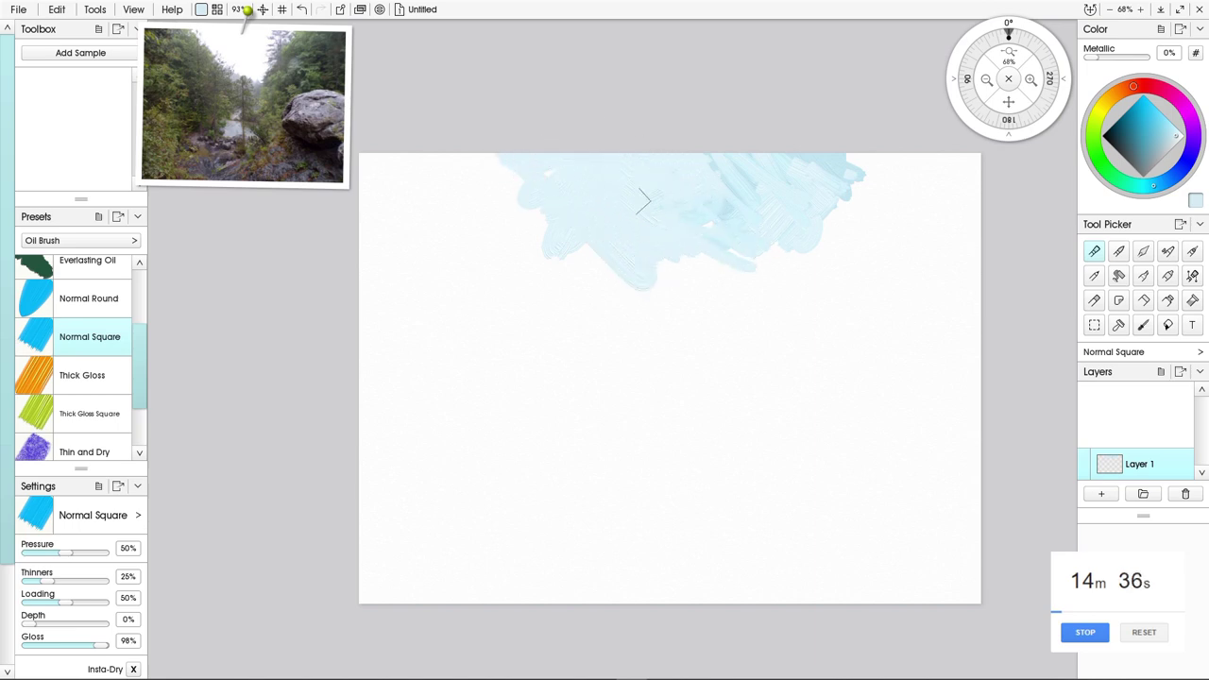
pyautogui.moveTo(516, 154)
pyautogui.mouseDown()
pyautogui.moveTo(585, 221)
pyautogui.moveTo(543, 226)
pyautogui.moveTo(542, 242)
pyautogui.moveTo(575, 264)
pyautogui.moveTo(604, 265)
pyautogui.moveTo(556, 229)
pyautogui.moveTo(631, 274)
pyautogui.moveTo(715, 276)
pyautogui.mouseUp()
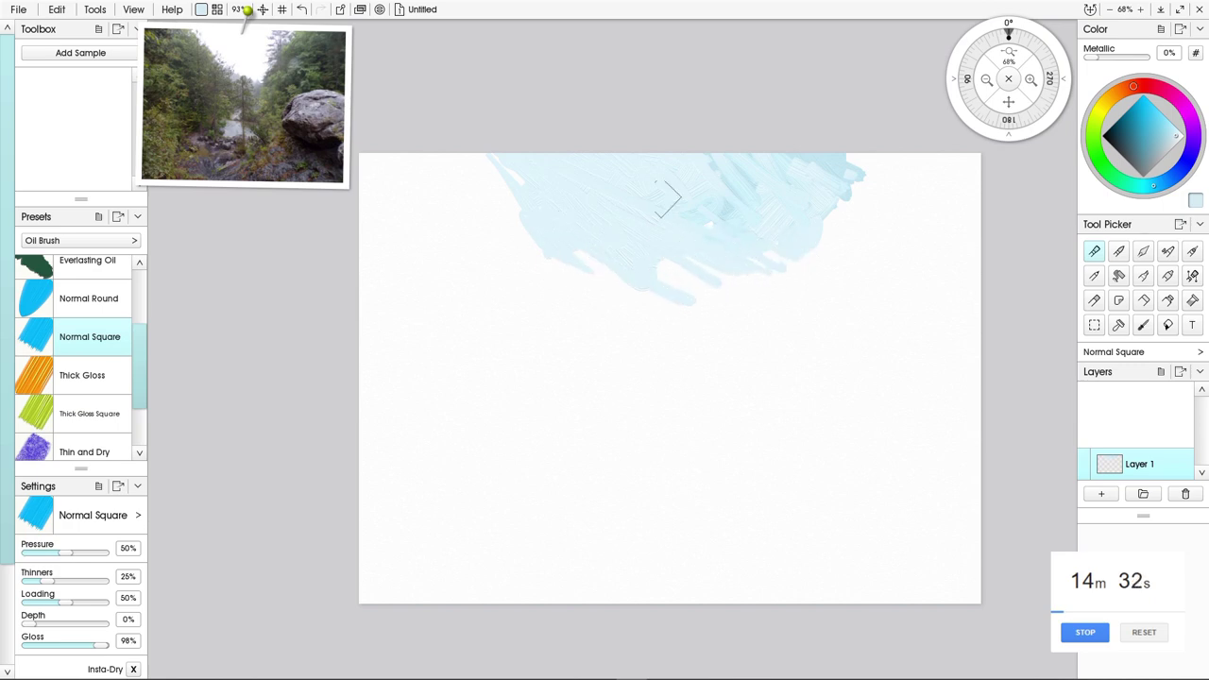
pyautogui.moveTo(662, 200)
pyautogui.mouseDown()
pyautogui.moveTo(799, 257)
pyautogui.moveTo(709, 282)
pyautogui.moveTo(609, 281)
pyautogui.mouseUp()
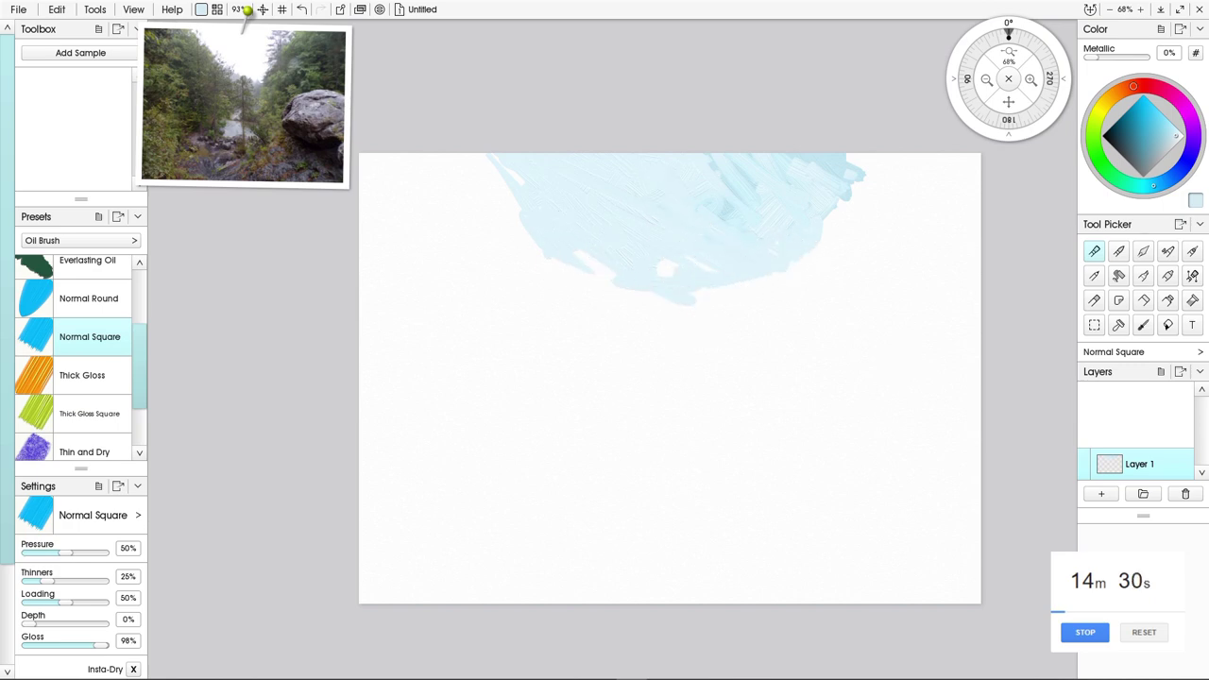
# Paint a muted blue distant band beneath the sky and overlap its upper edge with sampled light sky blue
pyautogui.click(1175, 175)
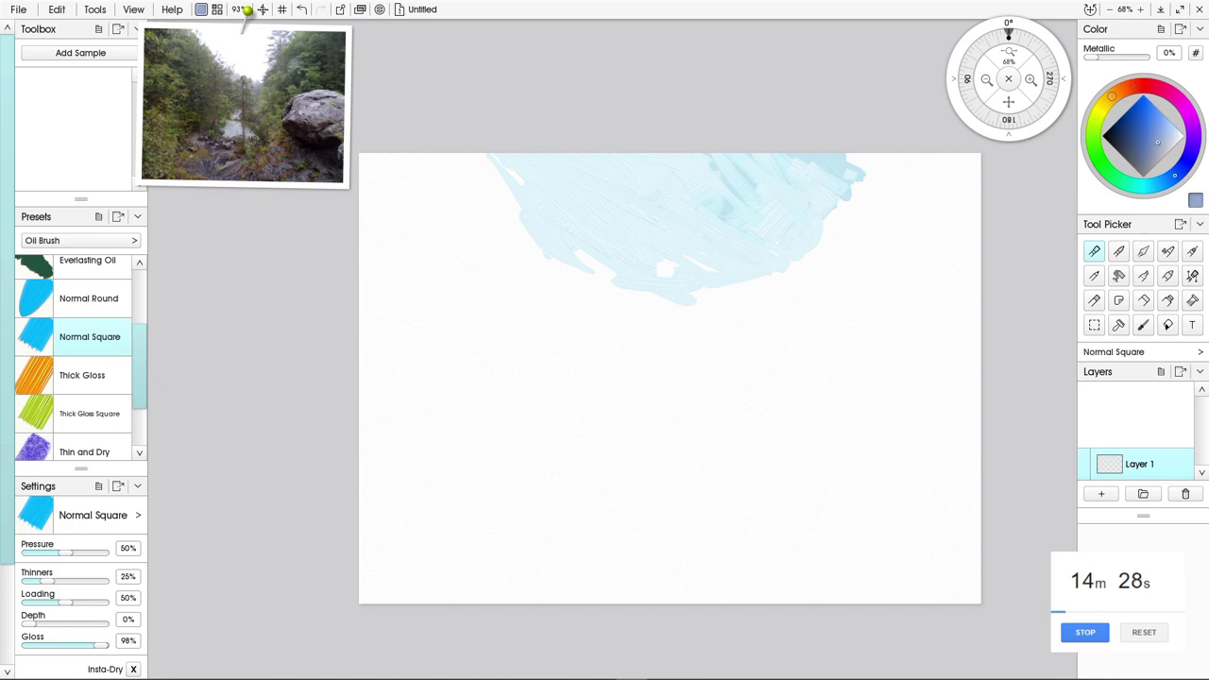
pyautogui.moveTo(700, 319)
pyautogui.mouseDown()
pyautogui.moveTo(623, 270)
pyautogui.moveTo(642, 278)
pyautogui.moveTo(571, 255)
pyautogui.moveTo(742, 310)
pyautogui.moveTo(610, 258)
pyautogui.moveTo(680, 261)
pyautogui.moveTo(677, 293)
pyautogui.moveTo(744, 292)
pyautogui.moveTo(695, 267)
pyautogui.moveTo(732, 316)
pyautogui.moveTo(699, 288)
pyautogui.moveTo(652, 296)
pyautogui.moveTo(532, 261)
pyautogui.moveTo(664, 327)
pyautogui.moveTo(665, 289)
pyautogui.mouseUp()
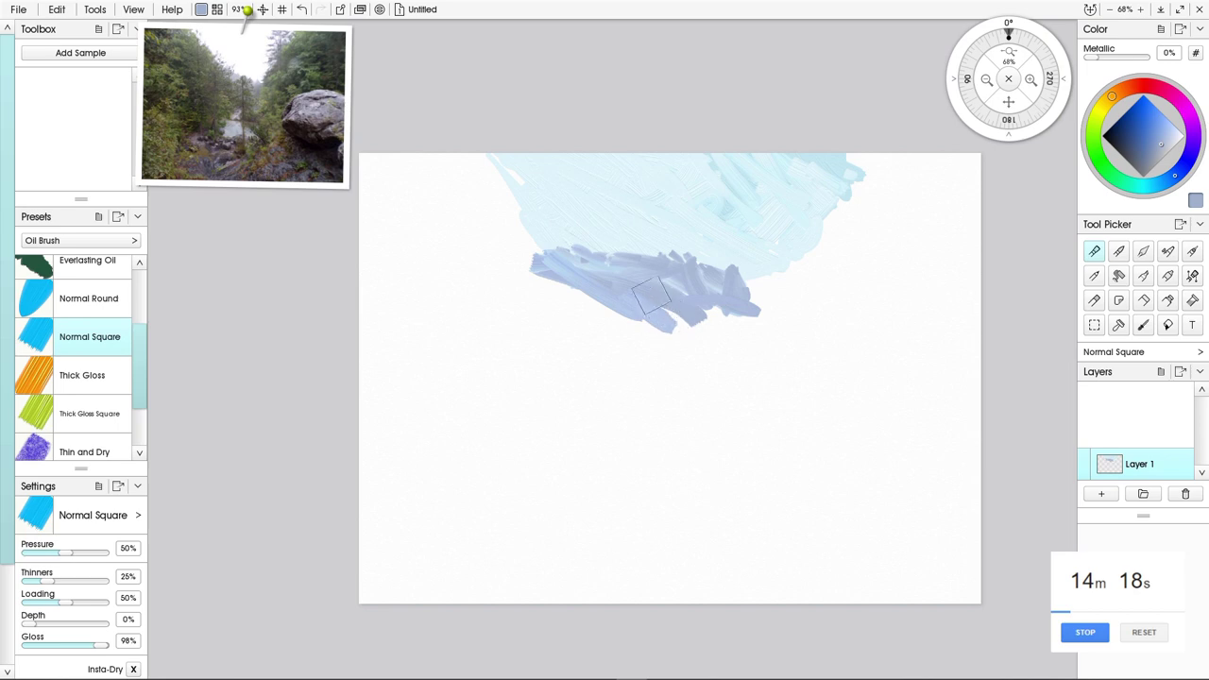
pyautogui.keyDown('alt'); pyautogui.click(655, 227); pyautogui.keyUp('alt')
pyautogui.moveTo(655, 228)
pyautogui.mouseDown()
pyautogui.moveTo(716, 265)
pyautogui.moveTo(657, 241)
pyautogui.moveTo(654, 262)
pyautogui.moveTo(776, 269)
pyautogui.moveTo(639, 338)
pyautogui.moveTo(658, 298)
pyautogui.moveTo(712, 314)
pyautogui.moveTo(748, 293)
pyautogui.mouseUp()
# Layer pale lavender and sampled blue-violet strokes, mostly vertical, over the distant blue band
pyautogui.keyDown('alt'); pyautogui.click(654, 324); pyautogui.keyUp('alt')
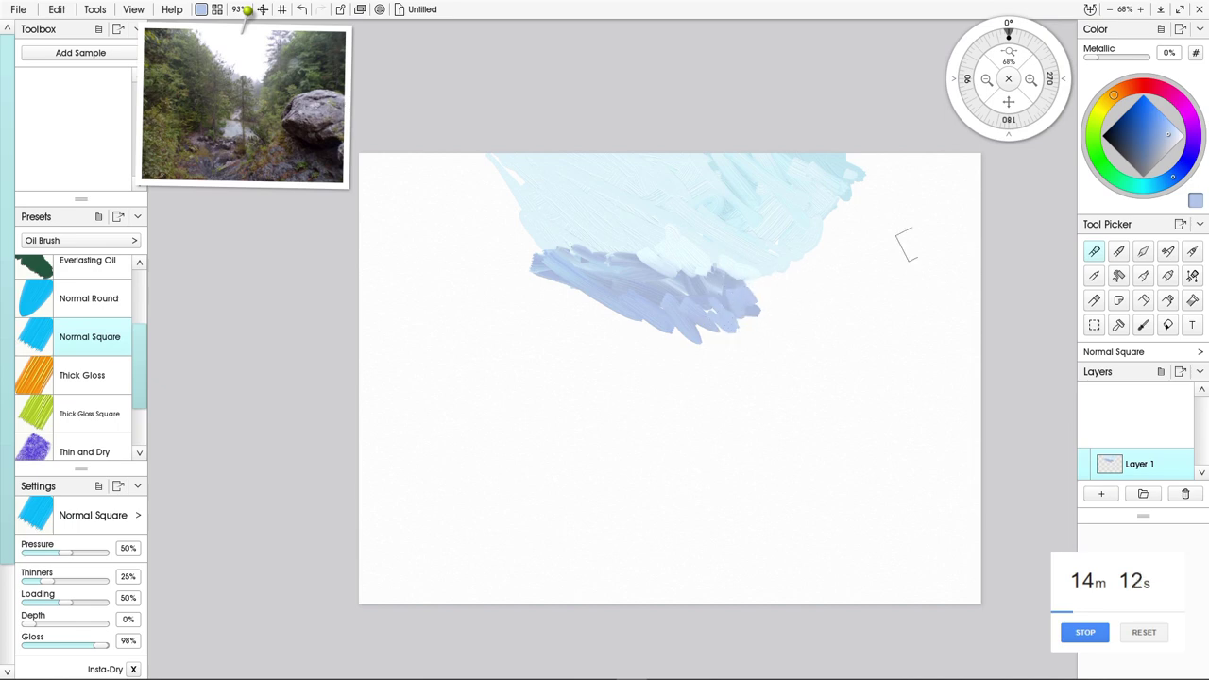
pyautogui.moveTo(716, 331)
pyautogui.mouseDown()
pyautogui.moveTo(748, 319)
pyautogui.moveTo(743, 278)
pyautogui.moveTo(762, 303)
pyautogui.moveTo(764, 275)
pyautogui.moveTo(786, 284)
pyautogui.moveTo(734, 329)
pyautogui.moveTo(787, 340)
pyautogui.moveTo(751, 340)
pyautogui.mouseUp()
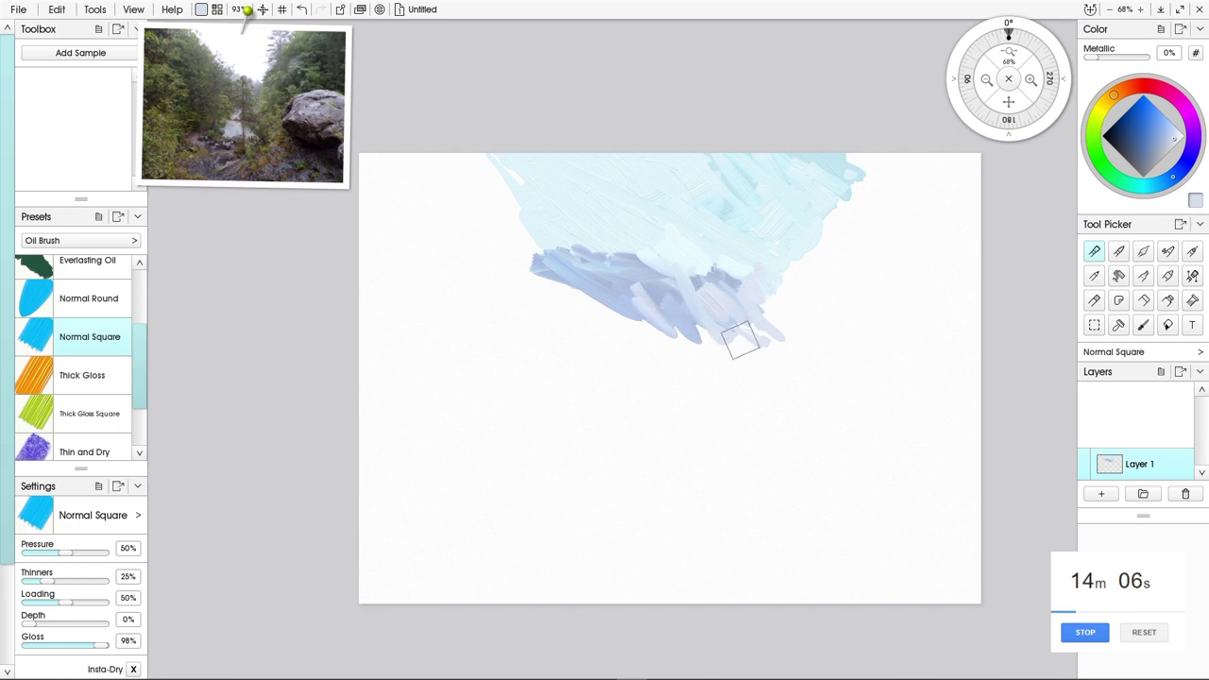
pyautogui.moveTo(546, 239)
pyautogui.mouseDown()
pyautogui.moveTo(576, 238)
pyautogui.moveTo(611, 267)
pyautogui.moveTo(616, 256)
pyautogui.moveTo(643, 263)
pyautogui.moveTo(588, 239)
pyautogui.moveTo(556, 270)
pyautogui.moveTo(563, 241)
pyautogui.moveTo(586, 279)
pyautogui.moveTo(606, 234)
pyautogui.moveTo(617, 285)
pyautogui.moveTo(625, 261)
pyautogui.moveTo(663, 282)
pyautogui.moveTo(676, 259)
pyautogui.moveTo(679, 288)
pyautogui.moveTo(687, 266)
pyautogui.moveTo(694, 283)
pyautogui.moveTo(707, 264)
pyautogui.moveTo(714, 284)
pyautogui.moveTo(736, 280)
pyautogui.moveTo(682, 278)
pyautogui.moveTo(686, 348)
pyautogui.mouseUp()
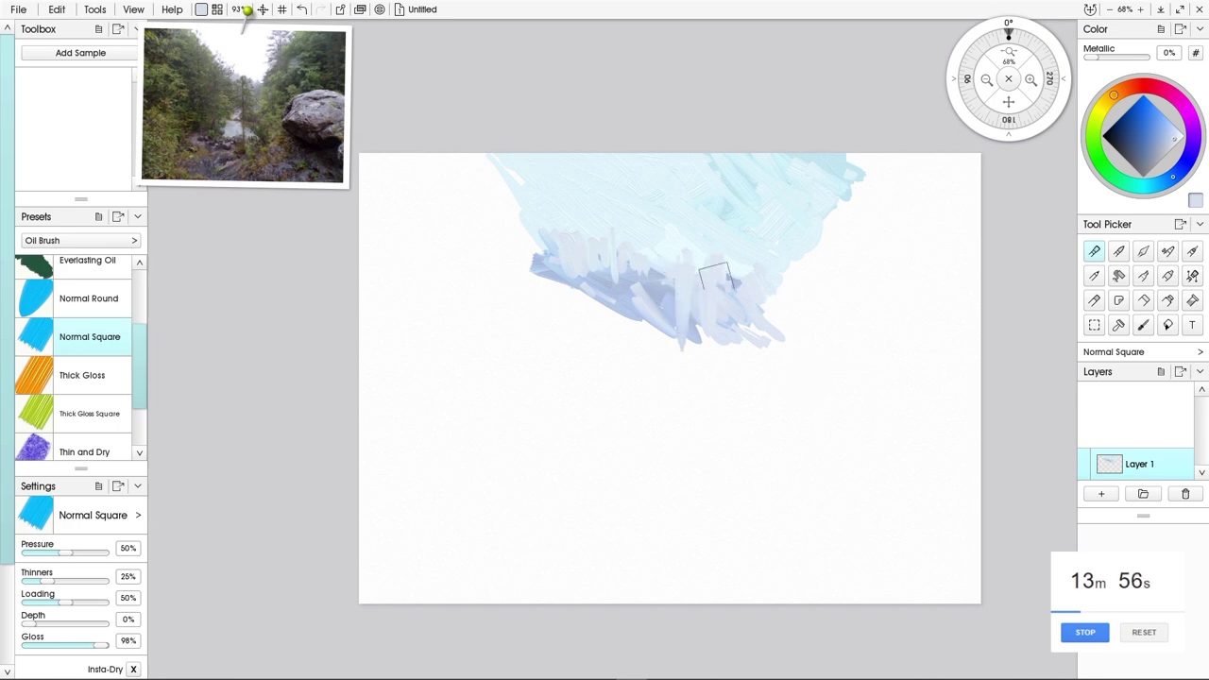
pyautogui.moveTo(714, 277)
pyautogui.mouseDown()
pyautogui.moveTo(729, 322)
pyautogui.moveTo(728, 274)
pyautogui.moveTo(739, 290)
pyautogui.moveTo(765, 283)
pyautogui.moveTo(765, 311)
pyautogui.mouseUp()
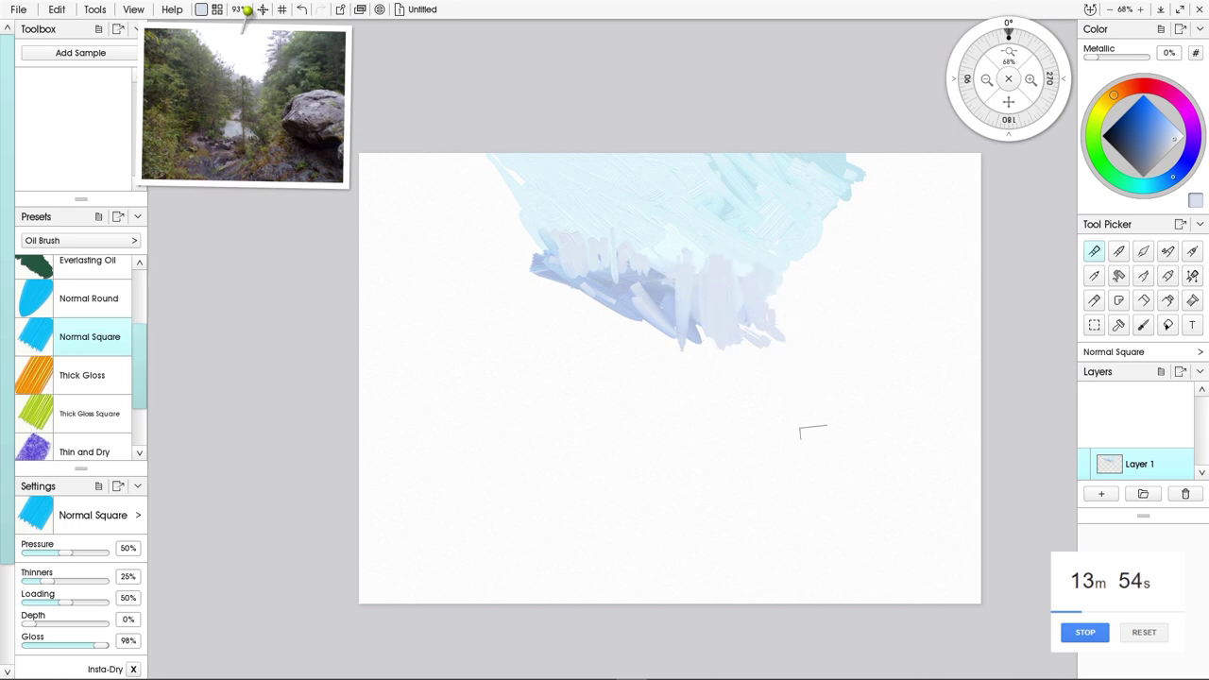
pyautogui.moveTo(549, 250); pyautogui.dragTo(555, 291)
pyautogui.keyDown('alt'); pyautogui.click(659, 276); pyautogui.keyUp('alt')
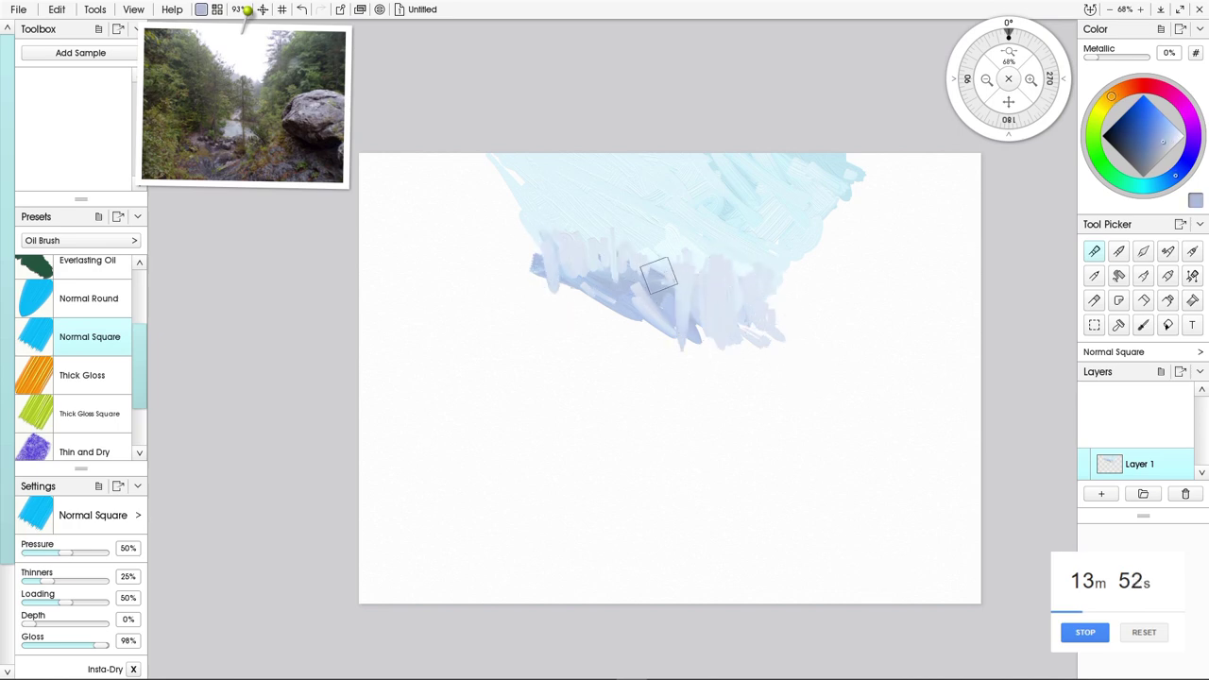
pyautogui.moveTo(664, 282)
pyautogui.mouseDown()
pyautogui.moveTo(681, 351)
pyautogui.moveTo(694, 334)
pyautogui.moveTo(745, 341)
pyautogui.moveTo(786, 342)
pyautogui.mouseUp()
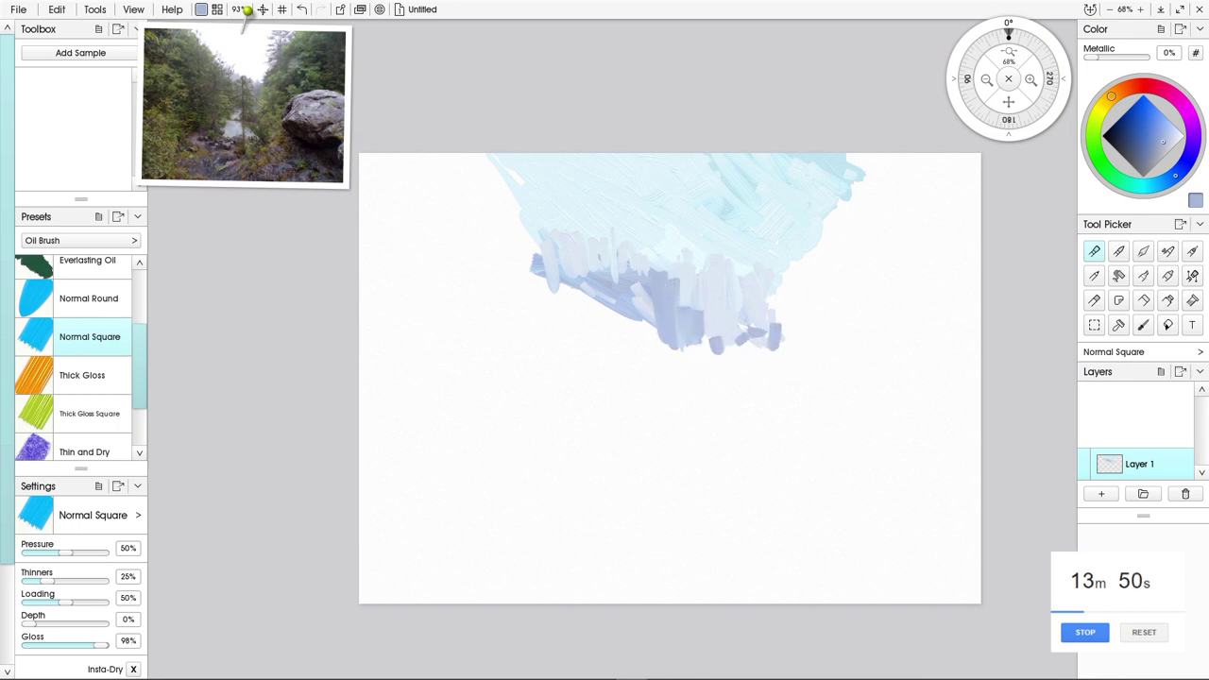
# Blend the distant blue band into the sky with vertical strokes of the Hard Out Smudge knife
pyautogui.click(1142, 251)
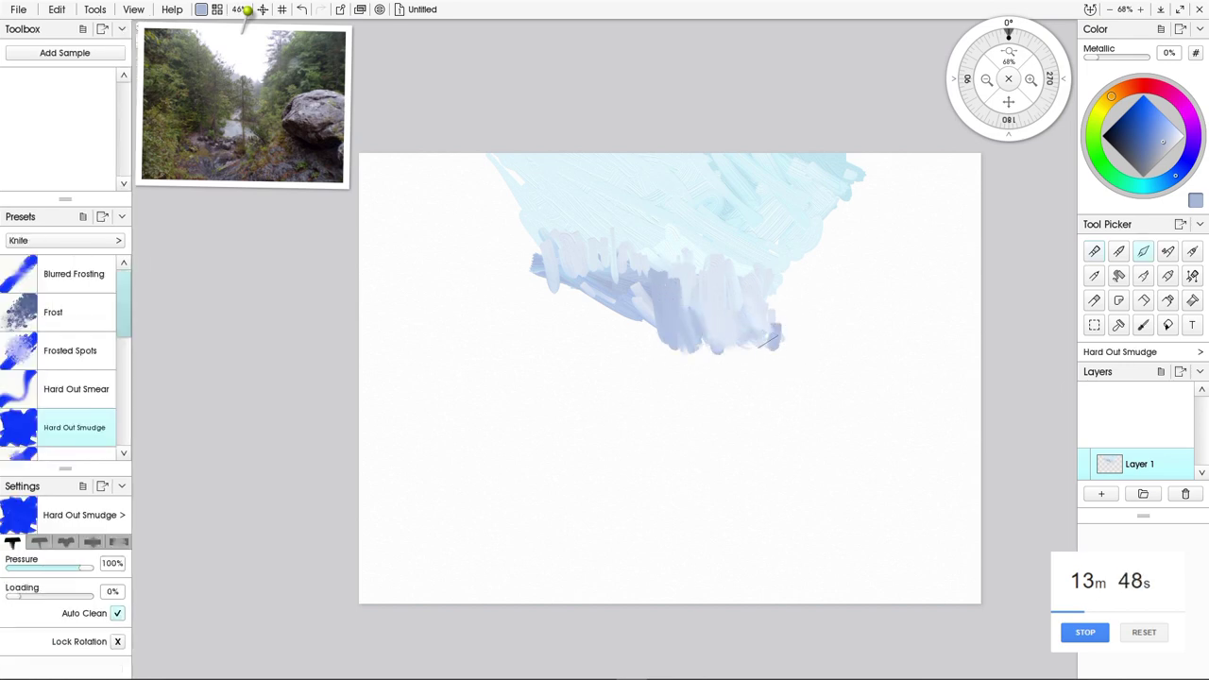
pyautogui.moveTo(766, 335); pyautogui.dragTo(786, 331)
pyautogui.moveTo(632, 313); pyautogui.dragTo(689, 268)
pyautogui.moveTo(704, 326)
pyautogui.mouseDown()
pyautogui.moveTo(742, 249)
pyautogui.moveTo(718, 373)
pyautogui.mouseUp()
pyautogui.moveTo(658, 288)
pyautogui.mouseDown()
pyautogui.moveTo(634, 193)
pyautogui.moveTo(651, 267)
pyautogui.moveTo(660, 237)
pyautogui.mouseUp()
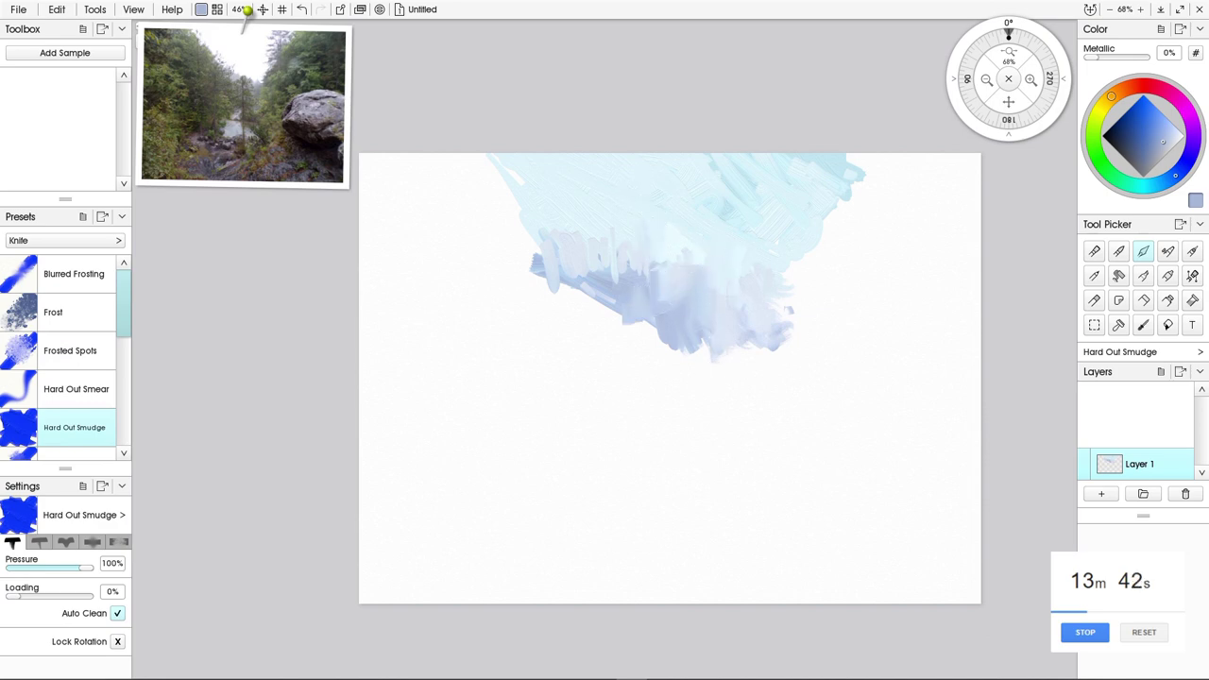
pyautogui.moveTo(640, 299)
pyautogui.mouseDown()
pyautogui.moveTo(615, 246)
pyautogui.moveTo(595, 268)
pyautogui.moveTo(605, 209)
pyautogui.moveTo(582, 229)
pyautogui.moveTo(573, 218)
pyautogui.moveTo(569, 263)
pyautogui.moveTo(608, 274)
pyautogui.moveTo(620, 342)
pyautogui.moveTo(645, 294)
pyautogui.moveTo(665, 317)
pyautogui.moveTo(591, 299)
pyautogui.moveTo(592, 334)
pyautogui.moveTo(575, 329)
pyautogui.moveTo(571, 235)
pyautogui.moveTo(579, 271)
pyautogui.moveTo(545, 259)
pyautogui.moveTo(537, 210)
pyautogui.mouseUp()
pyautogui.moveTo(531, 290); pyautogui.dragTo(565, 303)
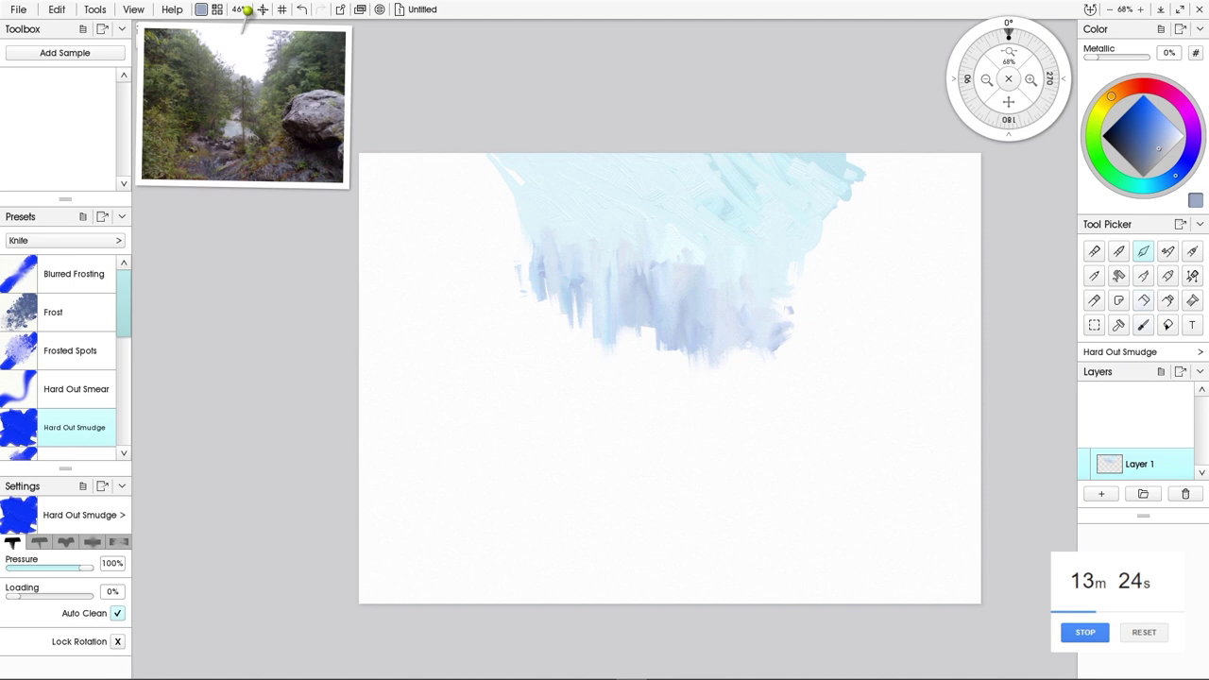
# Fill the area below the blue band with pale lavender using the Normal Square oil brush
pyautogui.click(1094, 251)
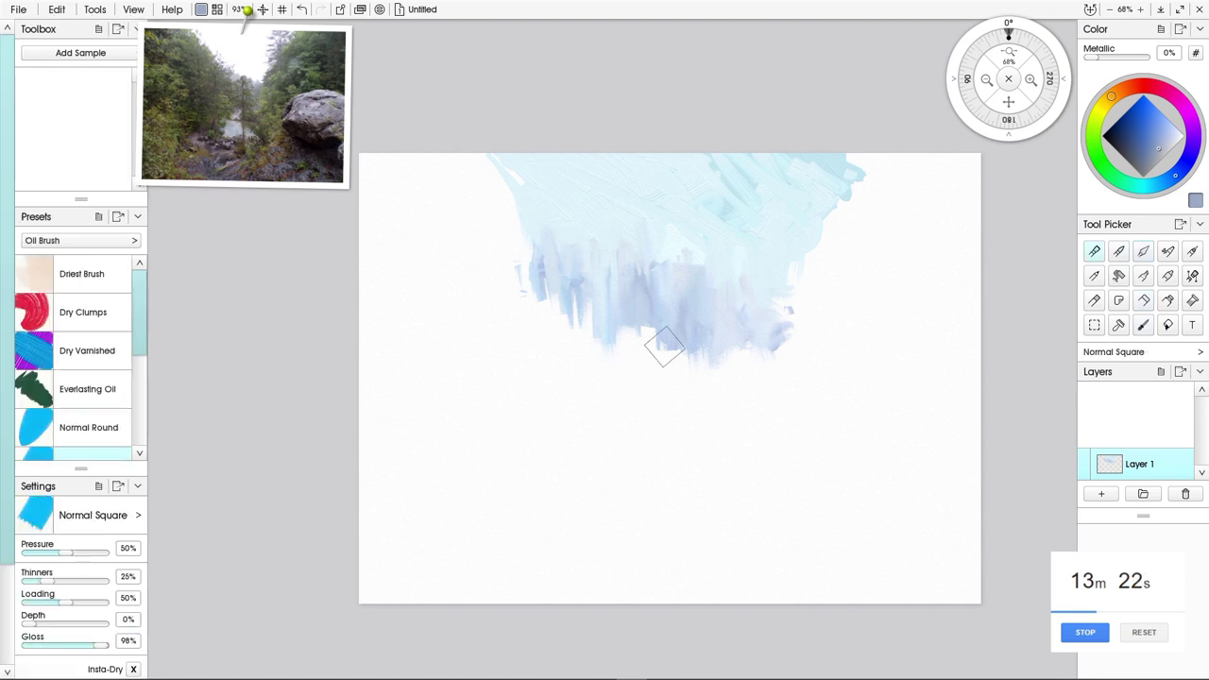
pyautogui.moveTo(664, 346)
pyautogui.mouseDown()
pyautogui.moveTo(620, 342)
pyautogui.moveTo(644, 333)
pyautogui.moveTo(676, 353)
pyautogui.moveTo(630, 365)
pyautogui.moveTo(672, 335)
pyautogui.moveTo(656, 327)
pyautogui.moveTo(565, 366)
pyautogui.moveTo(585, 333)
pyautogui.moveTo(541, 326)
pyautogui.moveTo(646, 375)
pyautogui.moveTo(704, 377)
pyautogui.moveTo(716, 344)
pyautogui.moveTo(760, 353)
pyautogui.moveTo(562, 422)
pyautogui.moveTo(575, 405)
pyautogui.moveTo(552, 365)
pyautogui.moveTo(668, 411)
pyautogui.moveTo(676, 397)
pyautogui.moveTo(746, 402)
pyautogui.moveTo(734, 356)
pyautogui.moveTo(787, 406)
pyautogui.moveTo(780, 375)
pyautogui.moveTo(711, 402)
pyautogui.moveTo(744, 417)
pyautogui.moveTo(722, 417)
pyautogui.moveTo(732, 431)
pyautogui.moveTo(746, 387)
pyautogui.moveTo(777, 395)
pyautogui.moveTo(762, 410)
pyautogui.moveTo(666, 451)
pyautogui.moveTo(757, 426)
pyautogui.moveTo(717, 442)
pyautogui.moveTo(660, 455)
pyautogui.moveTo(647, 441)
pyautogui.moveTo(664, 425)
pyautogui.moveTo(570, 445)
pyautogui.moveTo(596, 433)
pyautogui.moveTo(663, 445)
pyautogui.moveTo(537, 456)
pyautogui.moveTo(636, 458)
pyautogui.moveTo(612, 484)
pyautogui.moveTo(642, 449)
pyautogui.moveTo(581, 508)
pyautogui.moveTo(660, 477)
pyautogui.moveTo(646, 468)
pyautogui.moveTo(706, 458)
pyautogui.moveTo(747, 488)
pyautogui.moveTo(734, 502)
pyautogui.moveTo(683, 480)
pyautogui.moveTo(750, 437)
pyautogui.moveTo(802, 430)
pyautogui.moveTo(736, 410)
pyautogui.moveTo(707, 478)
pyautogui.moveTo(747, 388)
pyautogui.moveTo(747, 429)
pyautogui.moveTo(773, 436)
pyautogui.moveTo(718, 486)
pyautogui.moveTo(802, 435)
pyautogui.moveTo(696, 494)
pyautogui.mouseUp()
pyautogui.click(1178, 136)
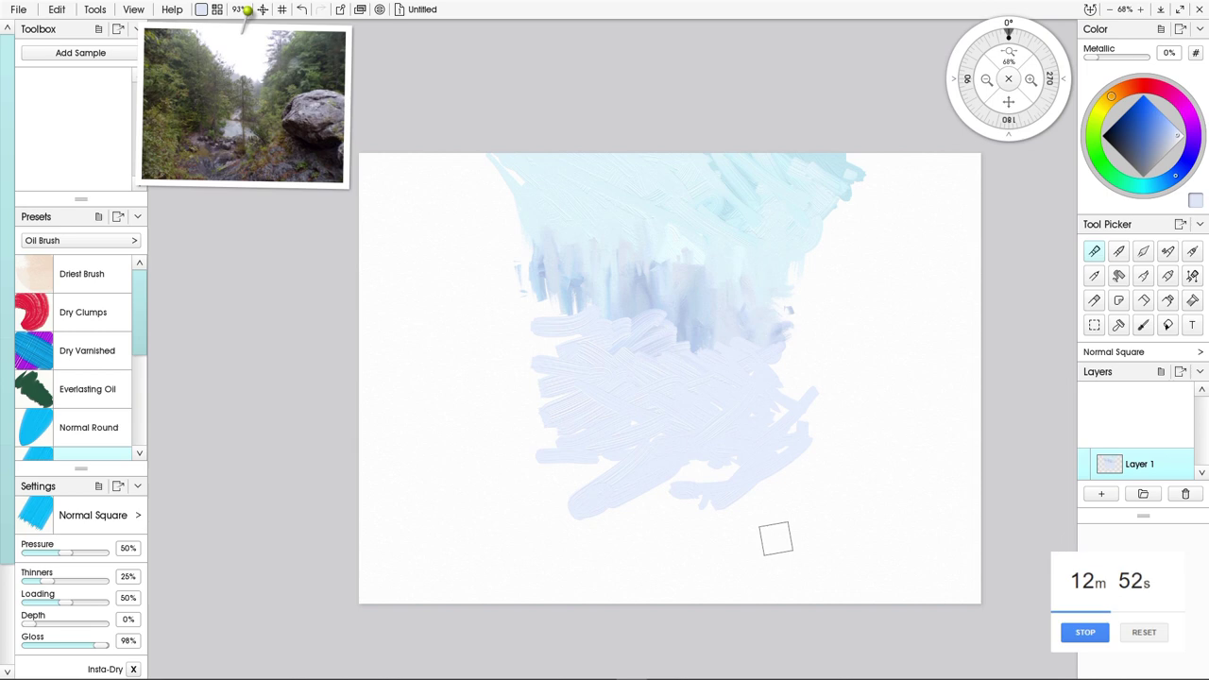
# Smudge the blue band down into the pale lavender area and soften its edges with the Hard Out Smudge knife
pyautogui.click(1143, 251)
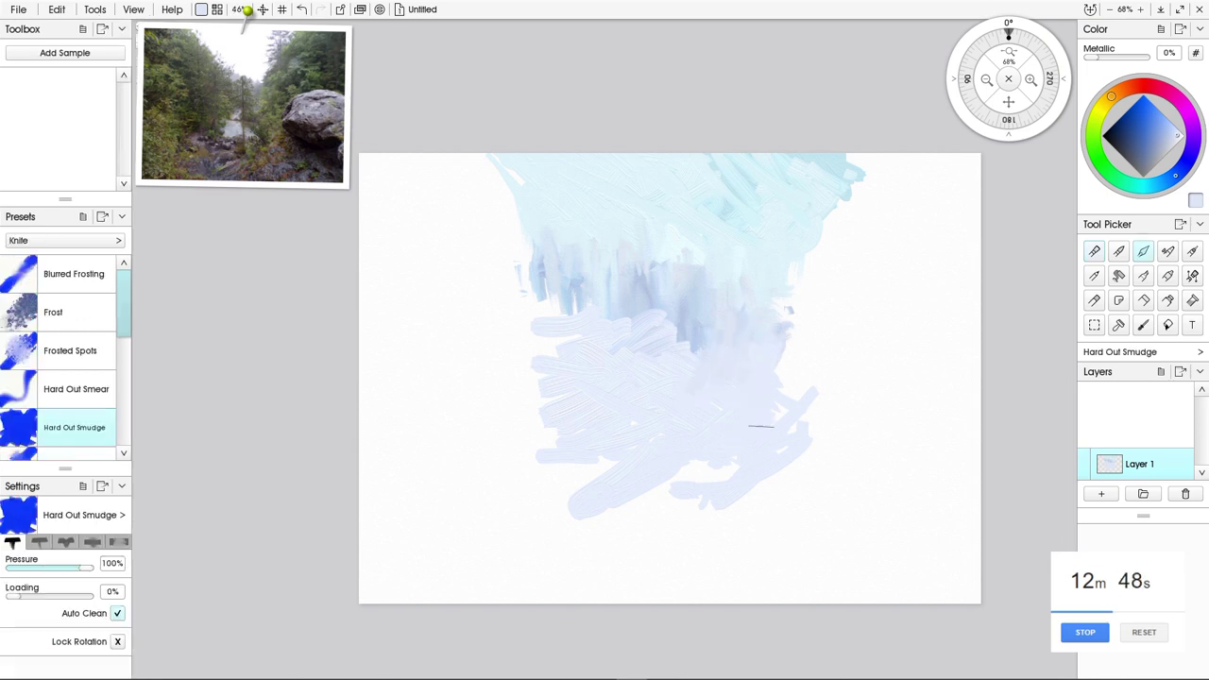
pyautogui.moveTo(682, 326); pyautogui.dragTo(695, 371)
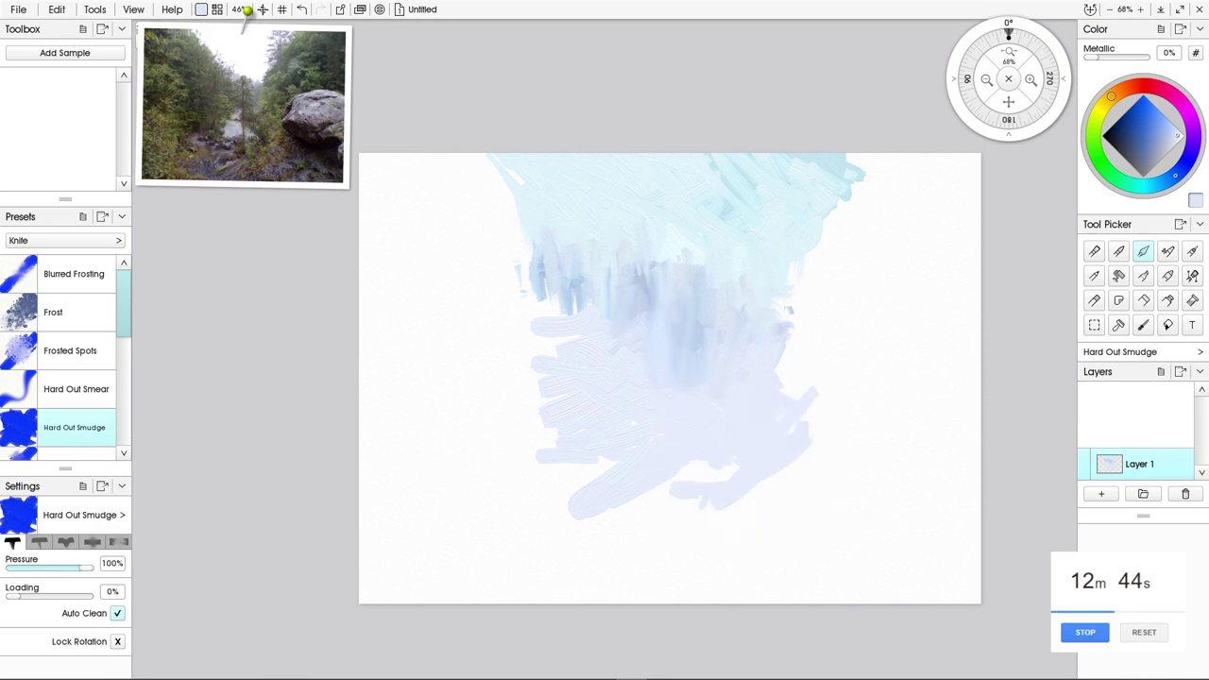
pyautogui.moveTo(606, 288); pyautogui.dragTo(609, 386)
pyautogui.moveTo(597, 297); pyautogui.dragTo(591, 364)
pyautogui.moveTo(575, 304)
pyautogui.mouseDown()
pyautogui.moveTo(574, 363)
pyautogui.moveTo(569, 346)
pyautogui.mouseUp()
pyautogui.moveTo(545, 274)
pyautogui.mouseDown()
pyautogui.moveTo(533, 302)
pyautogui.moveTo(551, 344)
pyautogui.mouseUp()
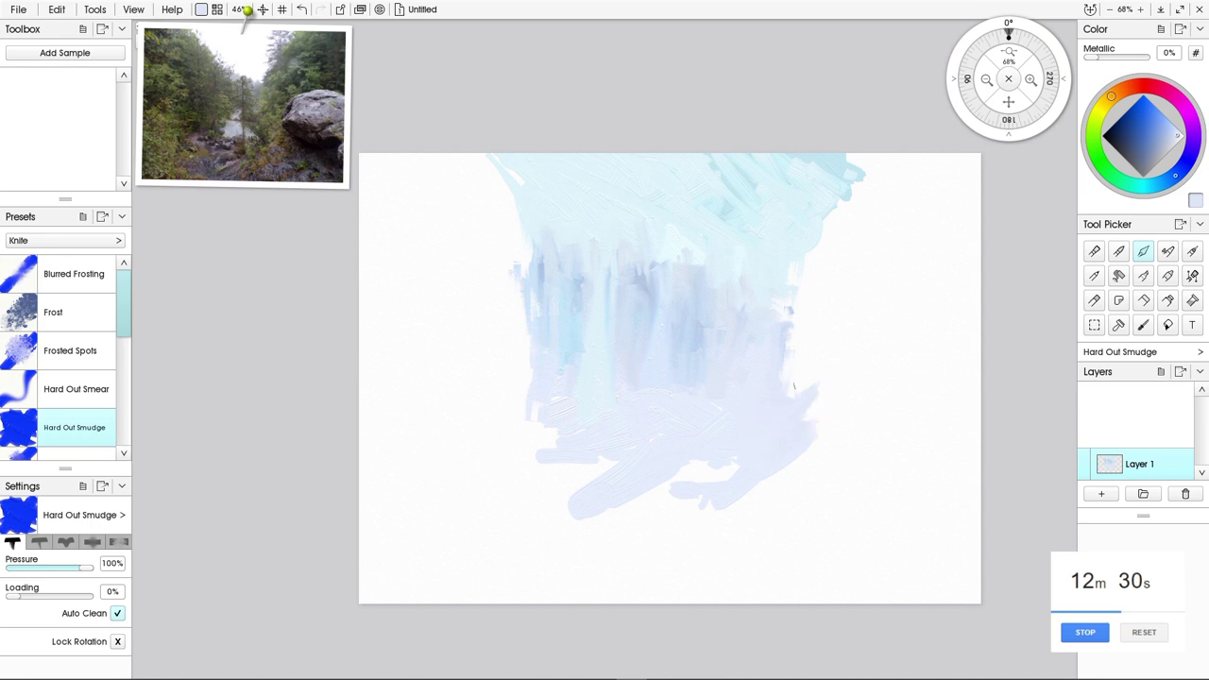
pyautogui.moveTo(794, 386)
pyautogui.mouseDown()
pyautogui.moveTo(752, 436)
pyautogui.moveTo(666, 495)
pyautogui.mouseUp()
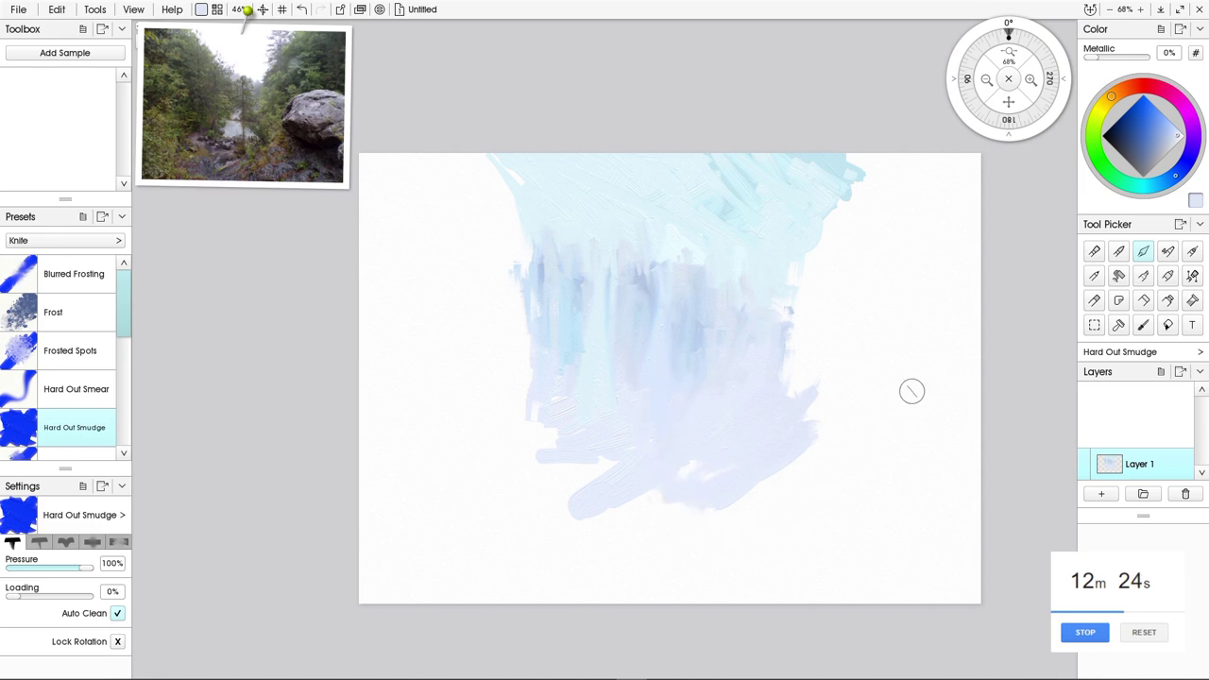
# Block in the left side's tree foliage in light to grayish green with the Normal Square oil brush
pyautogui.click(1107, 171)
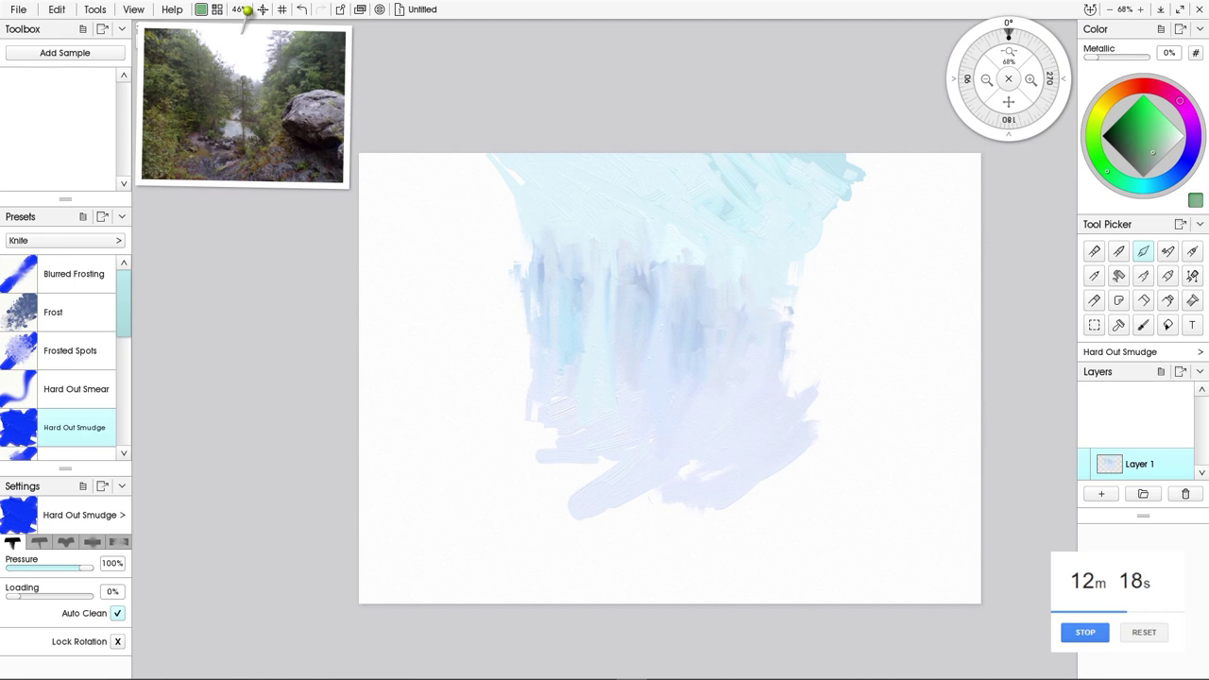
pyautogui.click(1094, 251)
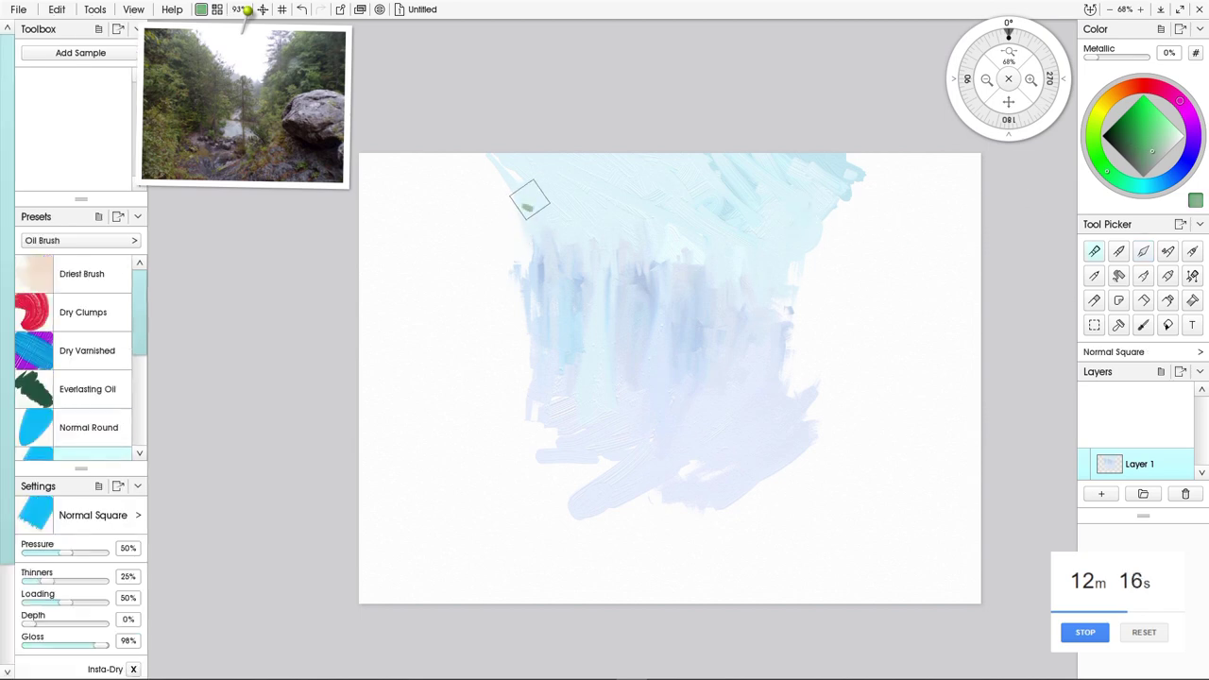
pyautogui.moveTo(529, 199)
pyautogui.mouseDown()
pyautogui.moveTo(499, 209)
pyautogui.moveTo(502, 156)
pyautogui.moveTo(476, 180)
pyautogui.moveTo(487, 139)
pyautogui.moveTo(494, 163)
pyautogui.moveTo(510, 166)
pyautogui.moveTo(481, 237)
pyautogui.moveTo(486, 258)
pyautogui.moveTo(527, 244)
pyautogui.mouseUp()
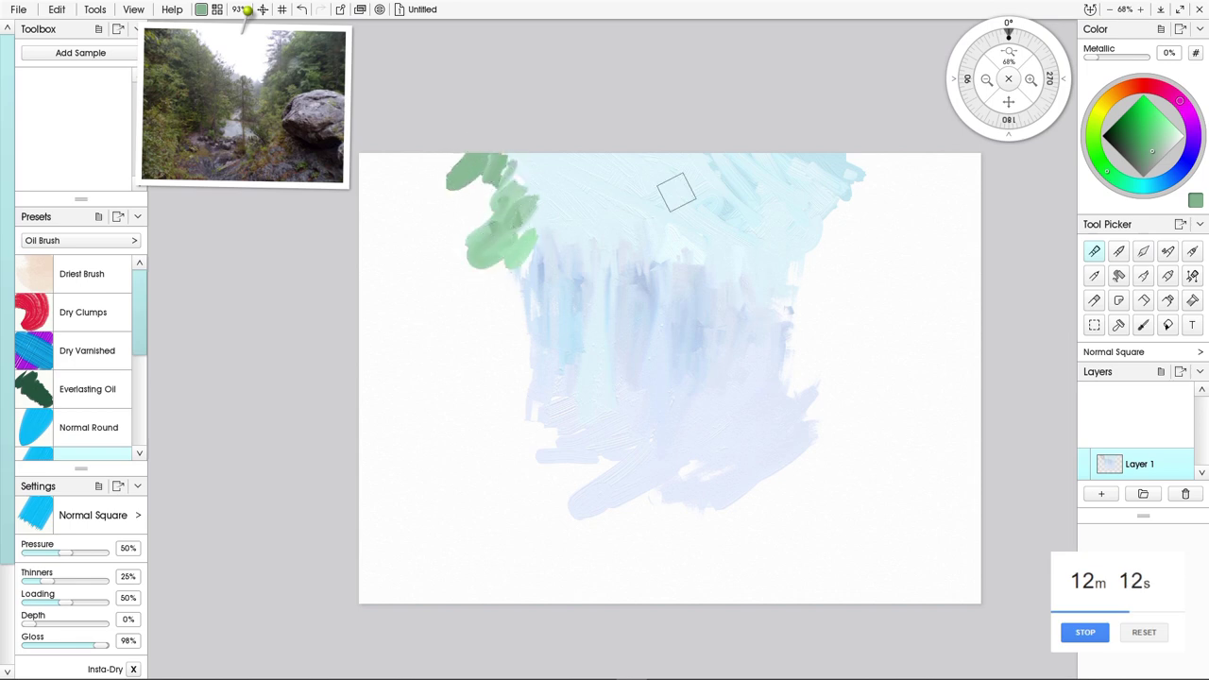
pyautogui.moveTo(518, 193)
pyautogui.mouseDown()
pyautogui.moveTo(497, 264)
pyautogui.moveTo(523, 263)
pyautogui.moveTo(530, 308)
pyautogui.moveTo(550, 318)
pyautogui.moveTo(543, 350)
pyautogui.moveTo(591, 309)
pyautogui.moveTo(543, 328)
pyautogui.mouseUp()
pyautogui.moveTo(463, 222)
pyautogui.mouseDown()
pyautogui.moveTo(509, 176)
pyautogui.moveTo(491, 233)
pyautogui.moveTo(476, 181)
pyautogui.moveTo(456, 193)
pyautogui.moveTo(462, 172)
pyautogui.moveTo(434, 181)
pyautogui.moveTo(445, 156)
pyautogui.moveTo(370, 189)
pyautogui.moveTo(385, 172)
pyautogui.moveTo(370, 147)
pyautogui.moveTo(367, 160)
pyautogui.moveTo(470, 172)
pyautogui.moveTo(423, 231)
pyautogui.moveTo(442, 244)
pyautogui.moveTo(501, 205)
pyautogui.moveTo(433, 308)
pyautogui.moveTo(519, 278)
pyautogui.moveTo(485, 326)
pyautogui.moveTo(556, 340)
pyautogui.moveTo(518, 375)
pyautogui.moveTo(509, 353)
pyautogui.moveTo(533, 416)
pyautogui.moveTo(530, 353)
pyautogui.moveTo(494, 407)
pyautogui.moveTo(531, 424)
pyautogui.moveTo(573, 411)
pyautogui.moveTo(524, 461)
pyautogui.mouseUp()
pyautogui.click(528, 423)
pyautogui.click(552, 423)
pyautogui.moveTo(469, 326)
pyautogui.mouseDown()
pyautogui.moveTo(473, 350)
pyautogui.moveTo(433, 401)
pyautogui.moveTo(425, 276)
pyautogui.moveTo(391, 295)
pyautogui.moveTo(420, 321)
pyautogui.moveTo(411, 208)
pyautogui.moveTo(368, 222)
pyautogui.moveTo(368, 151)
pyautogui.moveTo(351, 290)
pyautogui.mouseUp()
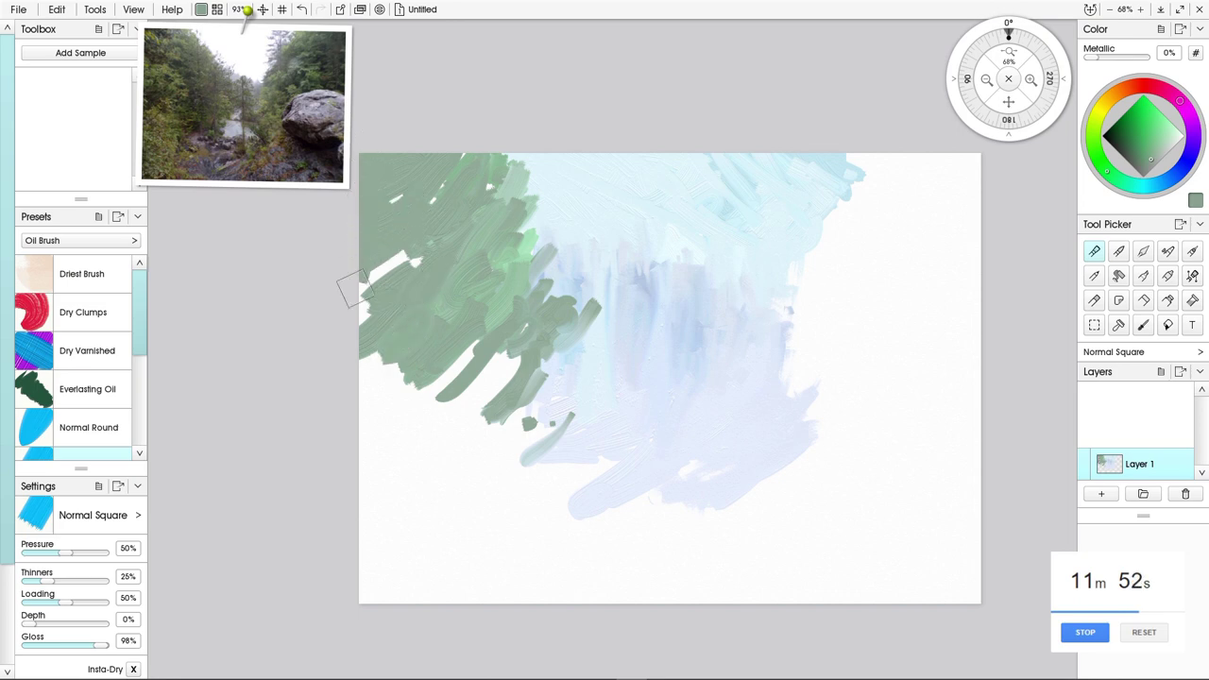
pyautogui.moveTo(406, 220)
pyautogui.mouseDown()
pyautogui.moveTo(408, 259)
pyautogui.moveTo(378, 306)
pyautogui.moveTo(378, 378)
pyautogui.moveTo(396, 435)
pyautogui.moveTo(449, 453)
pyautogui.moveTo(496, 364)
pyautogui.moveTo(495, 408)
pyautogui.mouseUp()
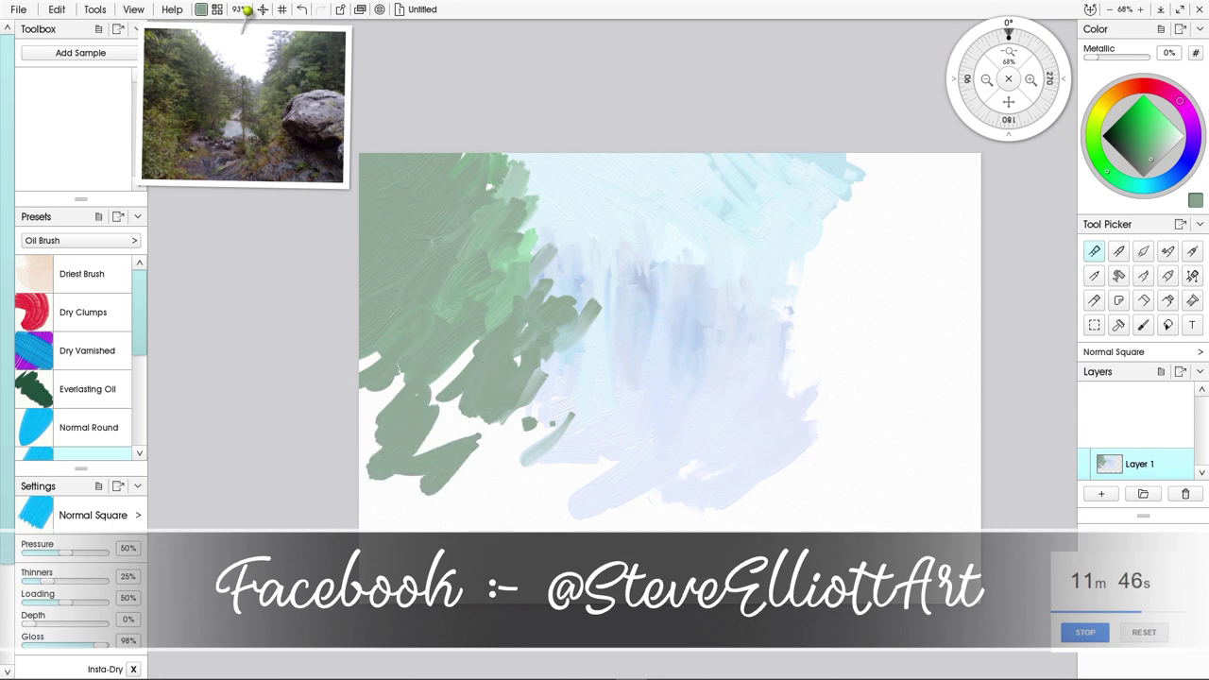
# Add blue-gray shadow strokes to the lower part of the left foliage
pyautogui.click(1160, 184)
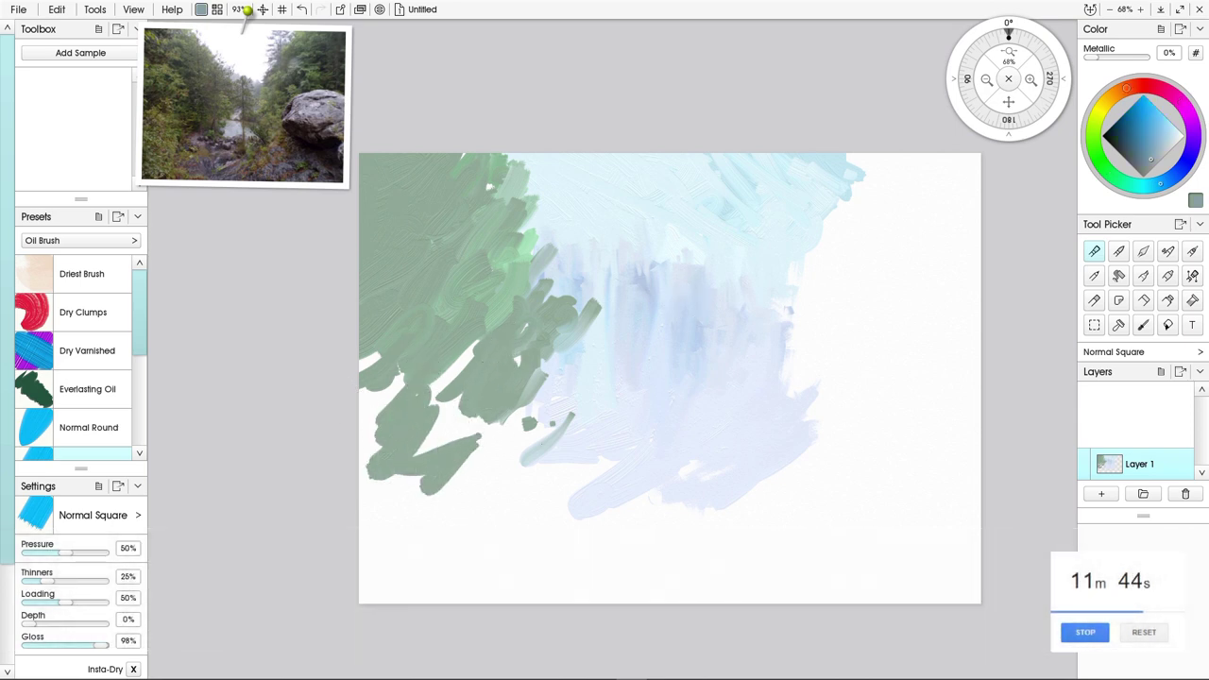
pyautogui.moveTo(477, 340)
pyautogui.mouseDown()
pyautogui.moveTo(416, 414)
pyautogui.moveTo(445, 373)
pyautogui.moveTo(466, 398)
pyautogui.moveTo(445, 433)
pyautogui.moveTo(455, 393)
pyautogui.moveTo(427, 452)
pyautogui.moveTo(503, 402)
pyautogui.moveTo(491, 453)
pyautogui.moveTo(521, 432)
pyautogui.moveTo(472, 473)
pyautogui.moveTo(479, 444)
pyautogui.moveTo(500, 467)
pyautogui.moveTo(458, 454)
pyautogui.moveTo(405, 374)
pyautogui.moveTo(329, 402)
pyautogui.mouseUp()
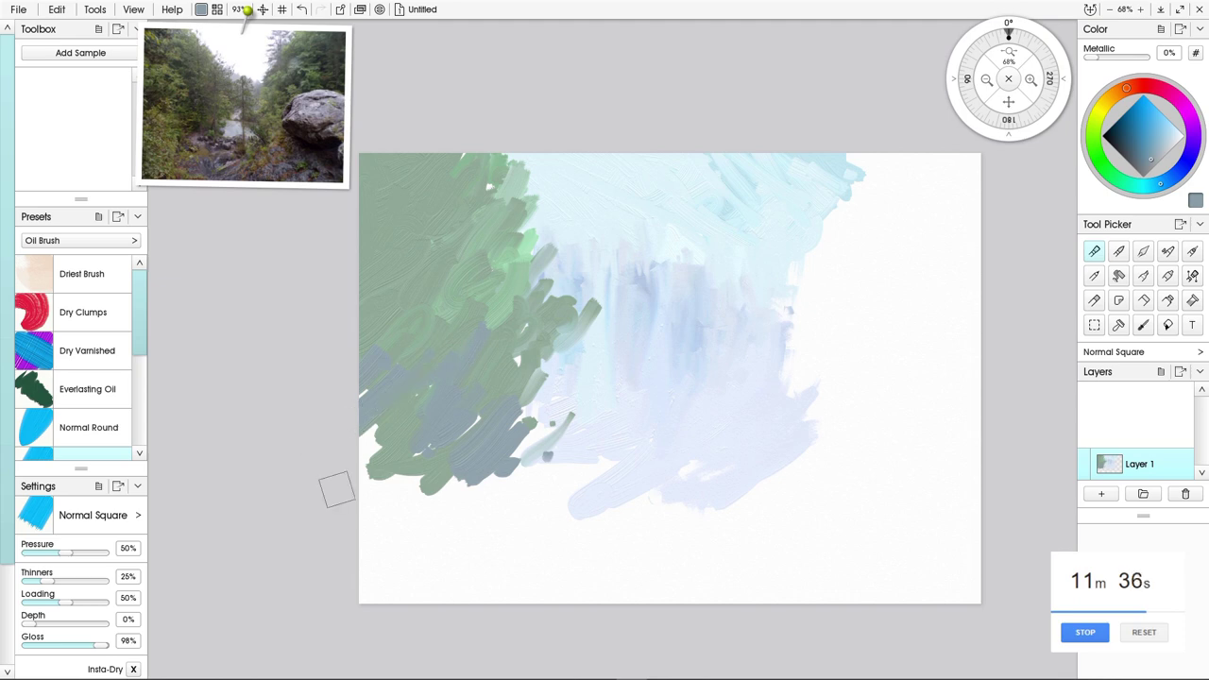
pyautogui.moveTo(447, 460)
pyautogui.mouseDown()
pyautogui.moveTo(521, 471)
pyautogui.moveTo(527, 485)
pyautogui.moveTo(487, 456)
pyautogui.moveTo(499, 431)
pyautogui.moveTo(525, 415)
pyautogui.mouseUp()
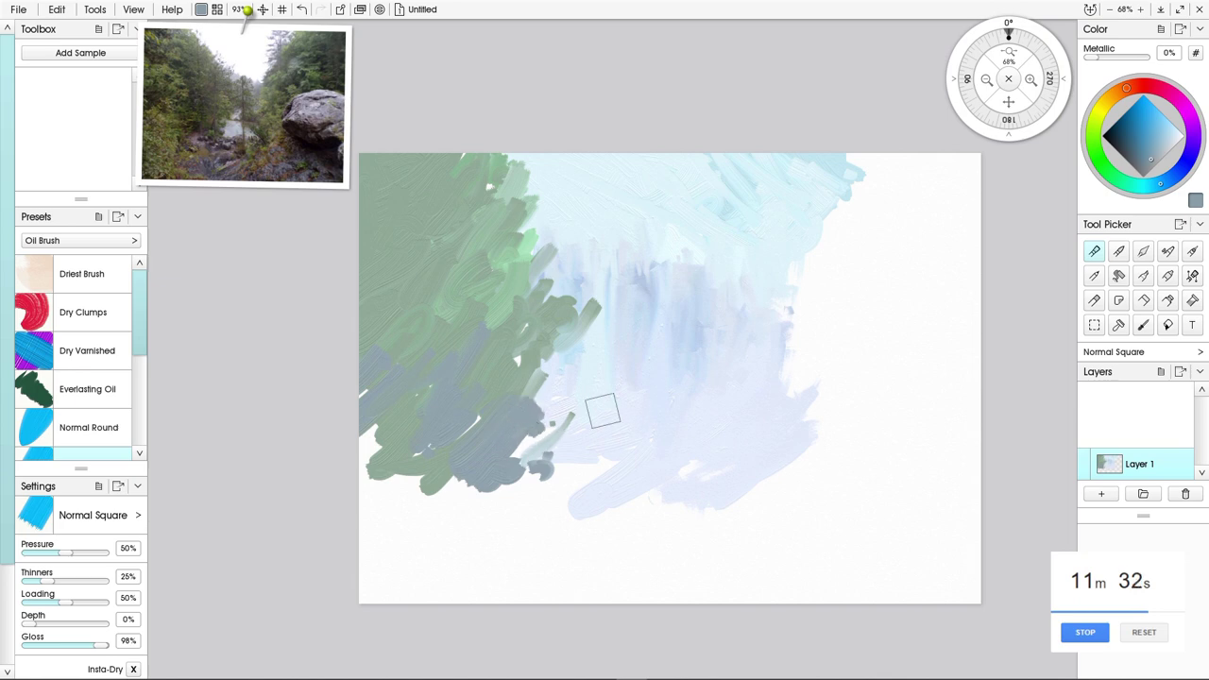
# Block in the right side's foliage with blue-gray and green sampled from the trees already painted
pyautogui.moveTo(973, 179)
pyautogui.mouseDown()
pyautogui.moveTo(945, 222)
pyautogui.moveTo(977, 154)
pyautogui.moveTo(933, 202)
pyautogui.moveTo(913, 174)
pyautogui.moveTo(888, 232)
pyautogui.moveTo(911, 137)
pyautogui.moveTo(858, 189)
pyautogui.moveTo(934, 215)
pyautogui.mouseUp()
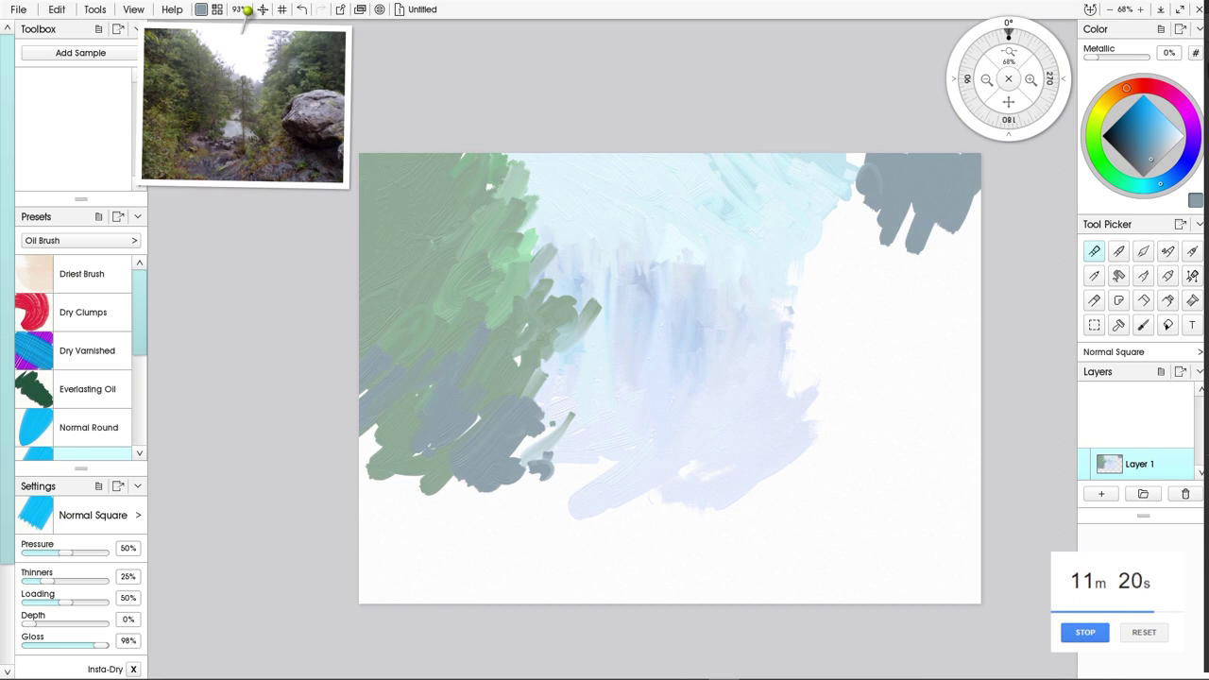
pyautogui.moveTo(858, 155)
pyautogui.mouseDown()
pyautogui.moveTo(875, 225)
pyautogui.moveTo(844, 214)
pyautogui.moveTo(855, 247)
pyautogui.moveTo(904, 261)
pyautogui.moveTo(984, 212)
pyautogui.moveTo(921, 302)
pyautogui.moveTo(972, 265)
pyautogui.moveTo(985, 345)
pyautogui.moveTo(884, 314)
pyautogui.moveTo(944, 201)
pyautogui.moveTo(837, 324)
pyautogui.moveTo(879, 269)
pyautogui.moveTo(900, 294)
pyautogui.moveTo(861, 264)
pyautogui.moveTo(829, 277)
pyautogui.moveTo(822, 219)
pyautogui.moveTo(799, 251)
pyautogui.moveTo(796, 303)
pyautogui.moveTo(849, 251)
pyautogui.mouseUp()
pyautogui.keyDown('alt'); pyautogui.click(444, 259); pyautogui.keyUp('alt')
pyautogui.moveTo(920, 328)
pyautogui.mouseDown()
pyautogui.moveTo(892, 357)
pyautogui.moveTo(930, 304)
pyautogui.moveTo(895, 368)
pyautogui.moveTo(954, 353)
pyautogui.moveTo(975, 361)
pyautogui.moveTo(884, 319)
pyautogui.moveTo(805, 394)
pyautogui.moveTo(855, 300)
pyautogui.moveTo(821, 318)
pyautogui.moveTo(856, 276)
pyautogui.moveTo(803, 359)
pyautogui.moveTo(806, 316)
pyautogui.moveTo(843, 346)
pyautogui.moveTo(796, 394)
pyautogui.moveTo(795, 417)
pyautogui.moveTo(840, 368)
pyautogui.mouseUp()
pyautogui.keyDown('alt'); pyautogui.click(937, 184); pyautogui.keyUp('alt')
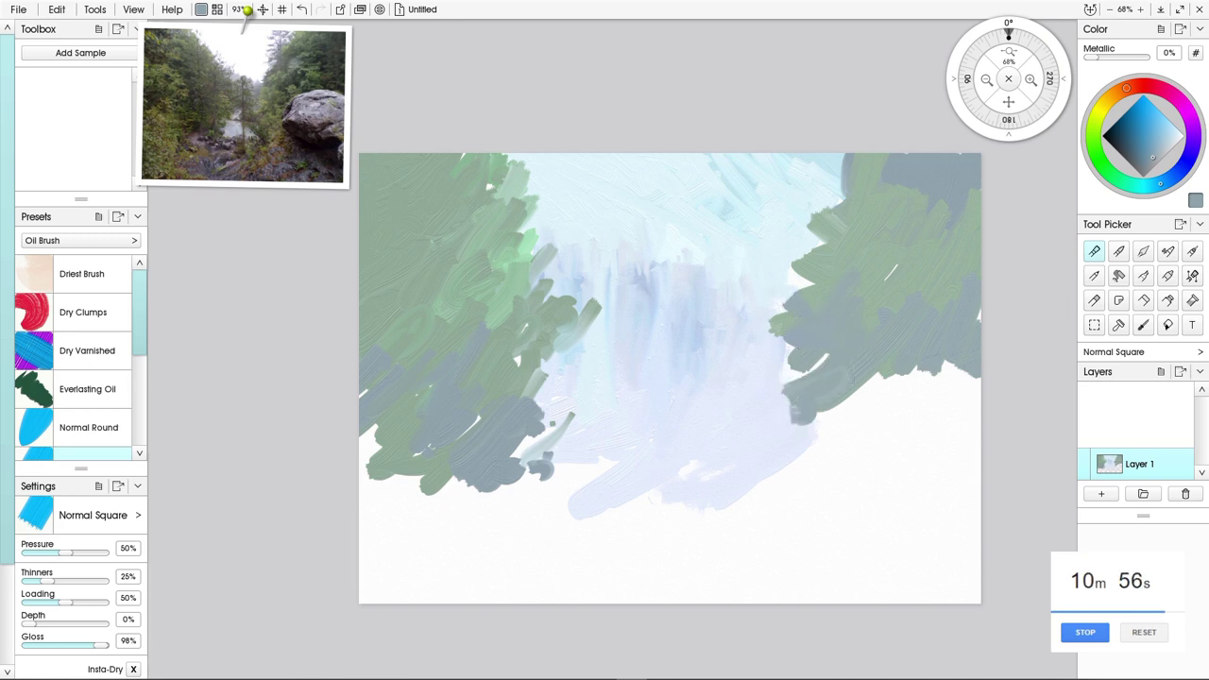
# Paint an olive-brown bank below the right foliage and add matching olive accents to the left foliage and its inner edge
pyautogui.click(1096, 118)
pyautogui.moveTo(794, 304)
pyautogui.mouseDown()
pyautogui.moveTo(782, 383)
pyautogui.moveTo(823, 395)
pyautogui.moveTo(810, 415)
pyautogui.moveTo(854, 423)
pyautogui.moveTo(858, 437)
pyautogui.moveTo(813, 462)
pyautogui.moveTo(848, 410)
pyautogui.moveTo(783, 465)
pyautogui.moveTo(782, 422)
pyautogui.moveTo(754, 390)
pyautogui.moveTo(765, 384)
pyautogui.moveTo(778, 384)
pyautogui.moveTo(777, 423)
pyautogui.moveTo(801, 456)
pyautogui.moveTo(775, 459)
pyautogui.moveTo(834, 493)
pyautogui.moveTo(748, 454)
pyautogui.moveTo(808, 507)
pyautogui.moveTo(728, 488)
pyautogui.moveTo(739, 491)
pyautogui.moveTo(747, 413)
pyautogui.moveTo(755, 436)
pyautogui.moveTo(721, 420)
pyautogui.moveTo(743, 459)
pyautogui.moveTo(868, 462)
pyautogui.moveTo(812, 450)
pyautogui.moveTo(836, 489)
pyautogui.mouseUp()
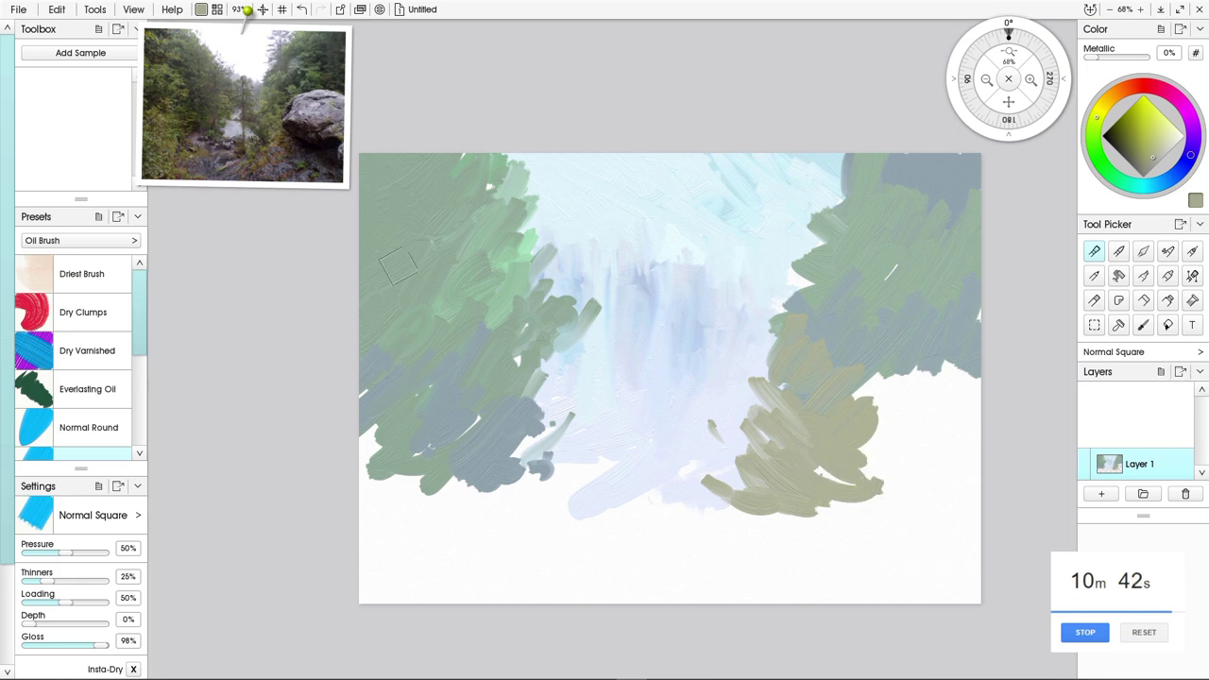
pyautogui.moveTo(397, 267)
pyautogui.mouseDown()
pyautogui.moveTo(358, 305)
pyautogui.moveTo(408, 302)
pyautogui.moveTo(379, 341)
pyautogui.moveTo(430, 371)
pyautogui.mouseUp()
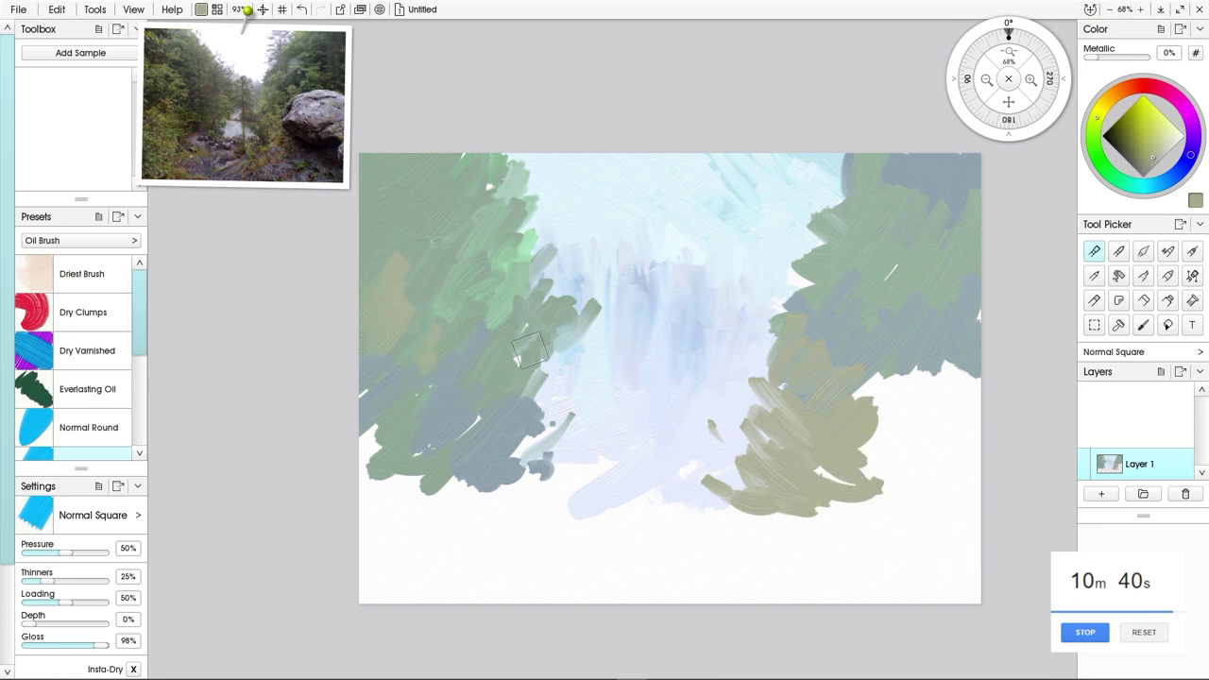
pyautogui.moveTo(529, 351)
pyautogui.mouseDown()
pyautogui.moveTo(568, 355)
pyautogui.moveTo(516, 459)
pyautogui.moveTo(546, 460)
pyautogui.moveTo(587, 416)
pyautogui.moveTo(579, 386)
pyautogui.moveTo(542, 428)
pyautogui.moveTo(550, 445)
pyautogui.moveTo(590, 482)
pyautogui.moveTo(636, 449)
pyautogui.moveTo(575, 475)
pyautogui.mouseUp()
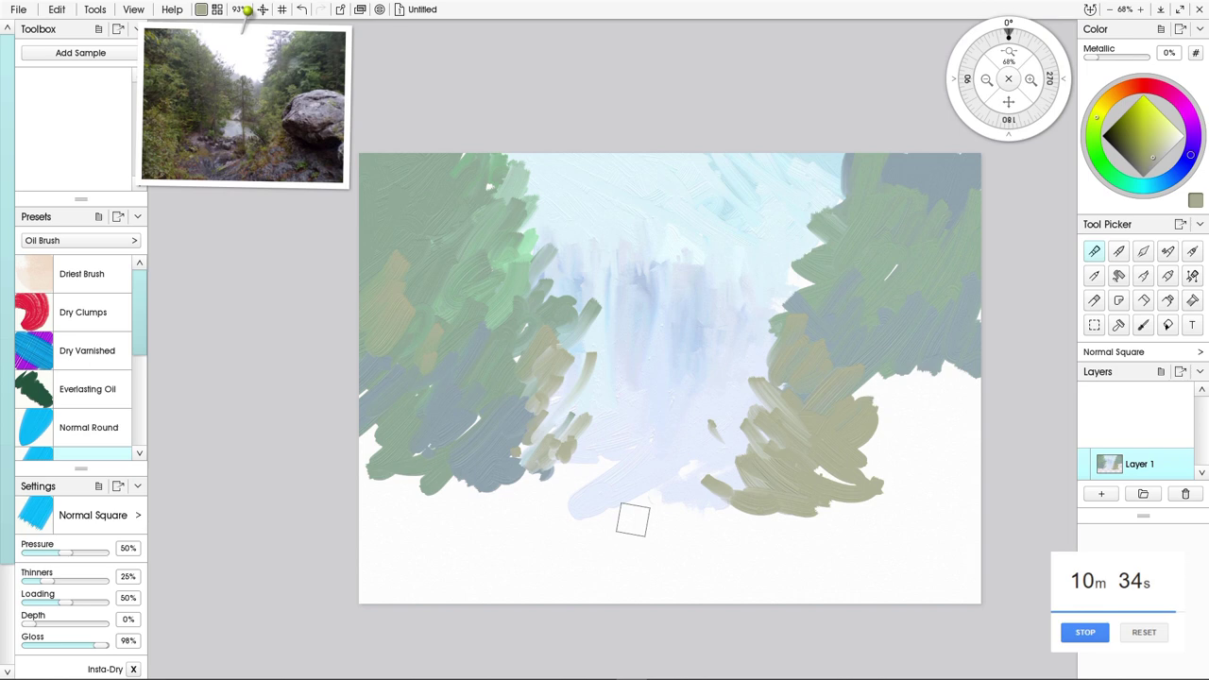
# Smudge the left foliage's inner and lower edges with the Hard Out Smudge knife to soften them into the mist and water
pyautogui.click(1143, 251)
pyautogui.moveTo(531, 195)
pyautogui.mouseDown()
pyautogui.moveTo(508, 236)
pyautogui.moveTo(511, 257)
pyautogui.moveTo(535, 244)
pyautogui.moveTo(539, 276)
pyautogui.moveTo(522, 313)
pyautogui.moveTo(538, 299)
pyautogui.moveTo(559, 307)
pyautogui.moveTo(552, 335)
pyautogui.moveTo(584, 313)
pyautogui.moveTo(546, 372)
pyautogui.moveTo(601, 361)
pyautogui.mouseUp()
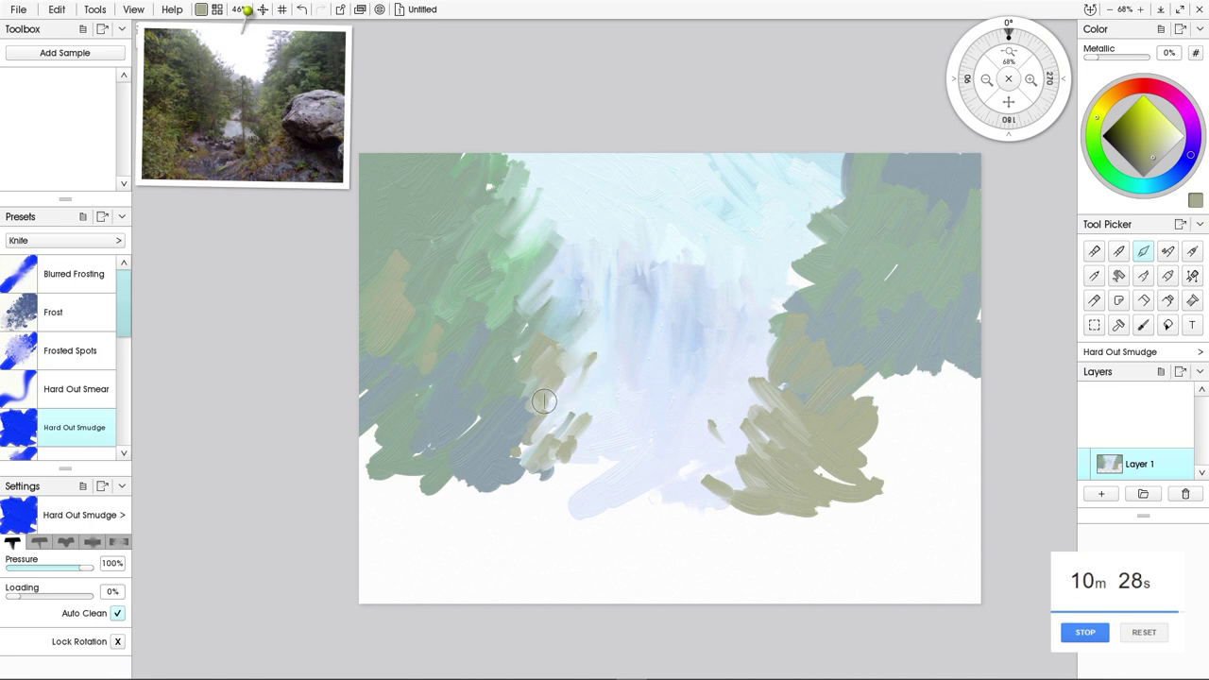
pyautogui.moveTo(545, 402)
pyautogui.mouseDown()
pyautogui.moveTo(595, 364)
pyautogui.moveTo(533, 396)
pyautogui.moveTo(538, 342)
pyautogui.moveTo(497, 328)
pyautogui.moveTo(531, 249)
pyautogui.moveTo(535, 198)
pyautogui.moveTo(515, 222)
pyautogui.moveTo(510, 119)
pyautogui.mouseUp()
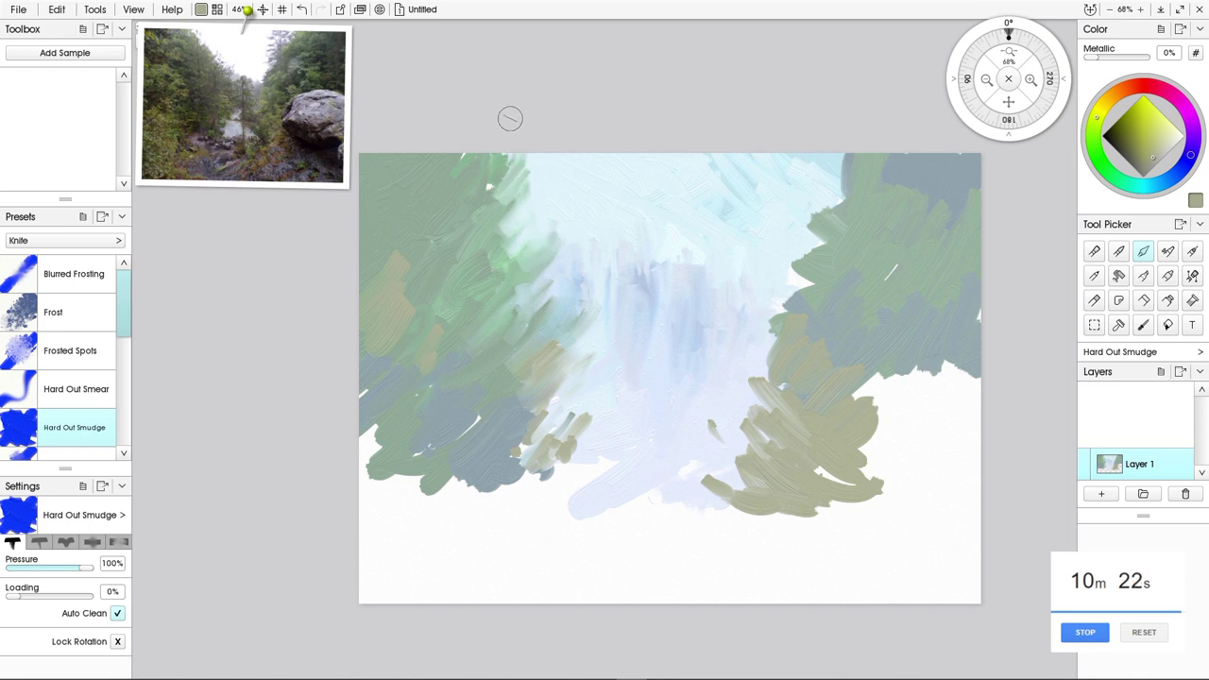
pyautogui.moveTo(497, 189); pyautogui.dragTo(479, 153)
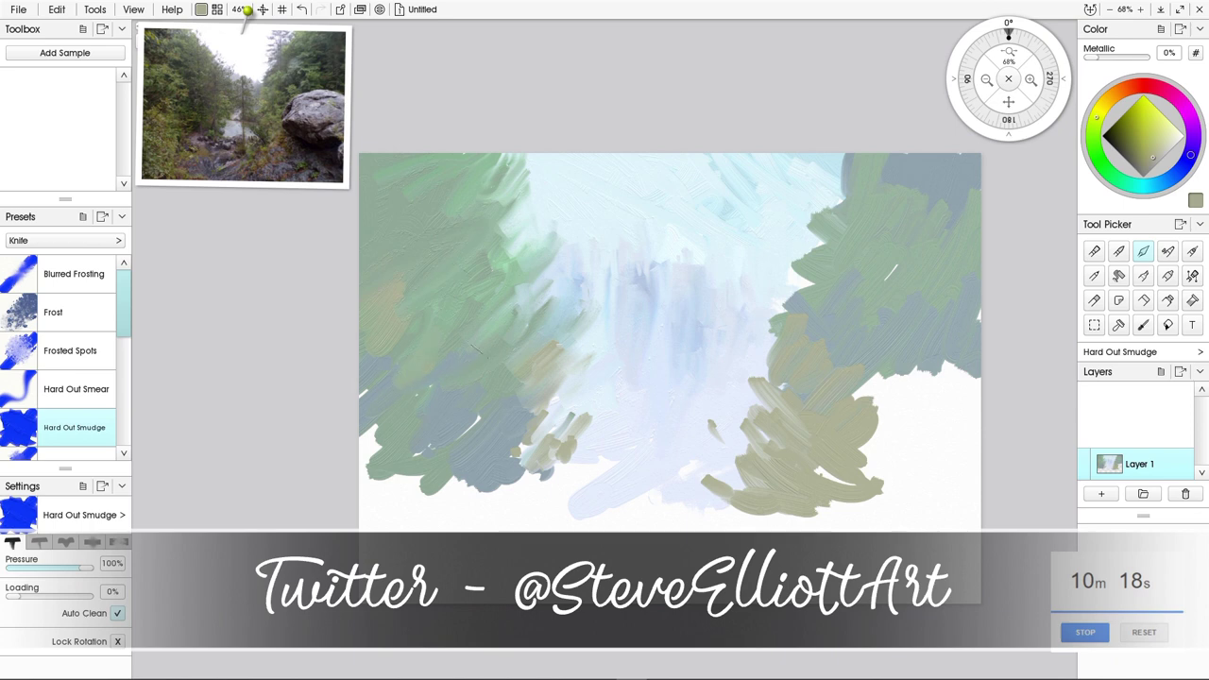
pyautogui.moveTo(519, 419); pyautogui.dragTo(581, 372)
pyautogui.moveTo(555, 385)
pyautogui.mouseDown()
pyautogui.moveTo(515, 426)
pyautogui.moveTo(562, 428)
pyautogui.moveTo(550, 444)
pyautogui.moveTo(541, 480)
pyautogui.mouseUp()
pyautogui.moveTo(595, 406)
pyautogui.mouseDown()
pyautogui.moveTo(543, 472)
pyautogui.moveTo(538, 510)
pyautogui.mouseUp()
pyautogui.moveTo(383, 425)
pyautogui.mouseDown()
pyautogui.moveTo(364, 473)
pyautogui.moveTo(416, 500)
pyautogui.moveTo(481, 501)
pyautogui.moveTo(447, 493)
pyautogui.mouseUp()
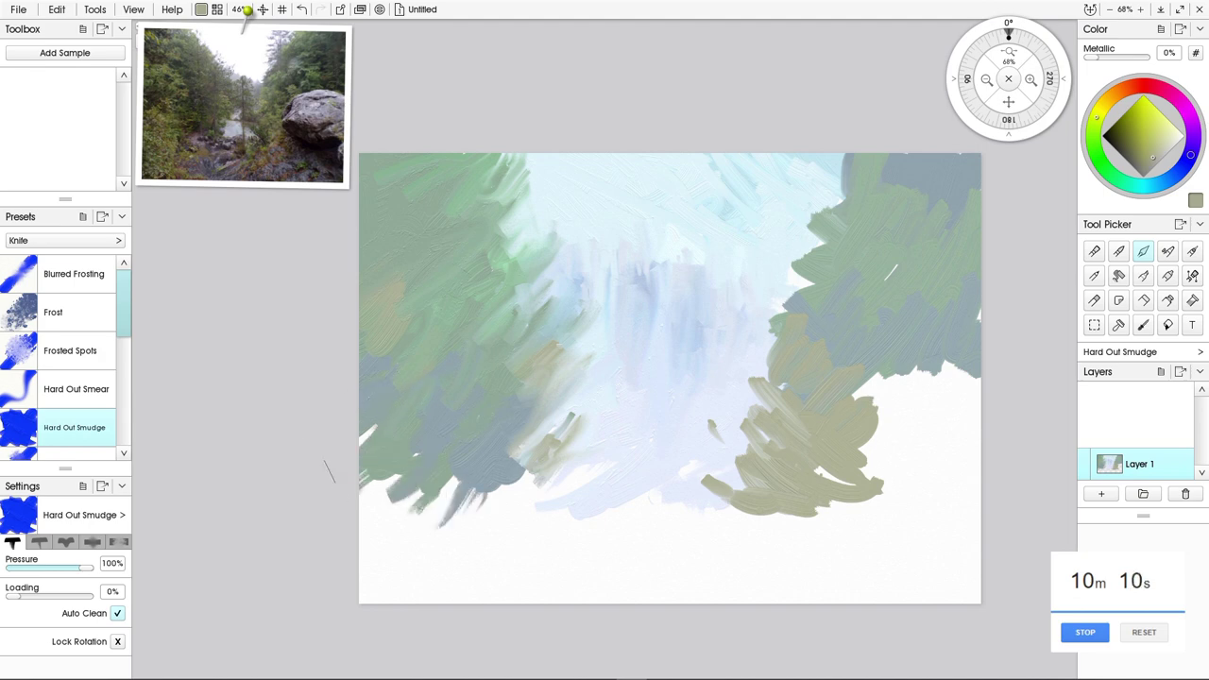
# Smudge the right foliage and olive bank, softening the edges toward the misty centre and blending the blue-gray and green patches
pyautogui.moveTo(819, 196)
pyautogui.mouseDown()
pyautogui.moveTo(795, 157)
pyautogui.moveTo(854, 170)
pyautogui.moveTo(845, 142)
pyautogui.moveTo(788, 186)
pyautogui.moveTo(842, 247)
pyautogui.moveTo(840, 230)
pyautogui.moveTo(879, 248)
pyautogui.moveTo(876, 277)
pyautogui.moveTo(785, 220)
pyautogui.moveTo(855, 250)
pyautogui.moveTo(842, 192)
pyautogui.mouseUp()
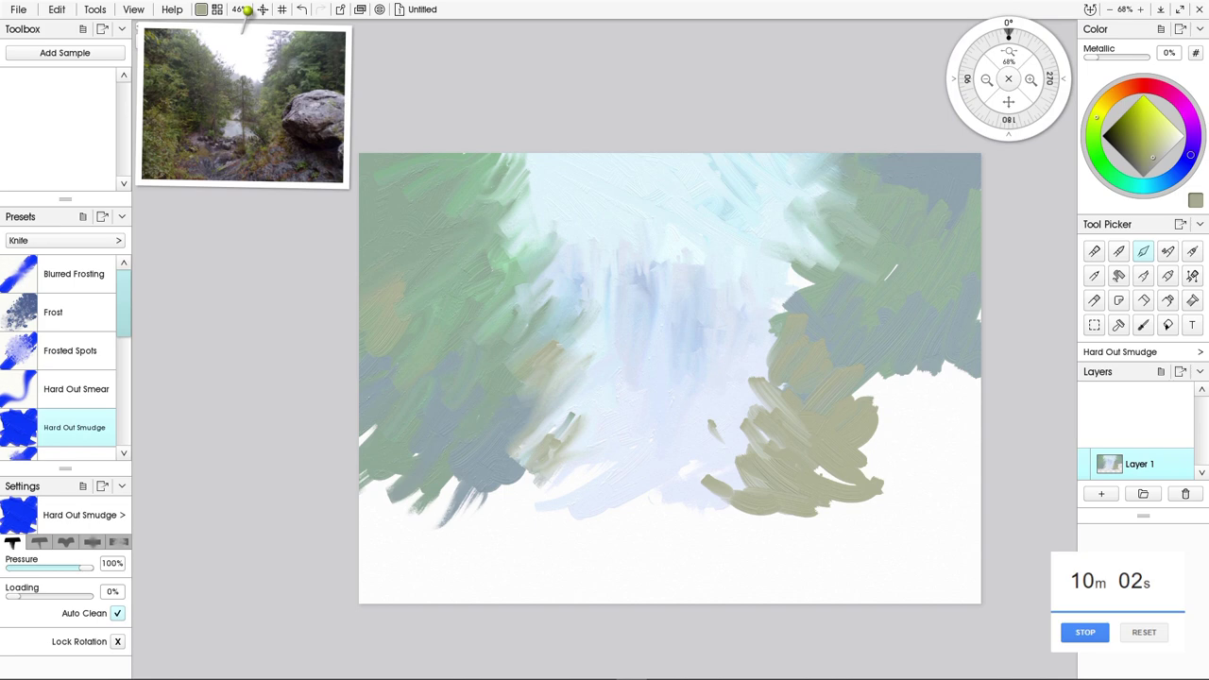
pyautogui.moveTo(861, 281)
pyautogui.mouseDown()
pyautogui.moveTo(814, 253)
pyautogui.moveTo(789, 283)
pyautogui.moveTo(846, 279)
pyautogui.moveTo(790, 274)
pyautogui.mouseUp()
pyautogui.moveTo(805, 315)
pyautogui.mouseDown()
pyautogui.moveTo(755, 282)
pyautogui.moveTo(818, 311)
pyautogui.moveTo(768, 310)
pyautogui.moveTo(783, 358)
pyautogui.moveTo(749, 364)
pyautogui.moveTo(772, 355)
pyautogui.moveTo(739, 314)
pyautogui.moveTo(808, 329)
pyautogui.moveTo(776, 372)
pyautogui.moveTo(737, 367)
pyautogui.mouseUp()
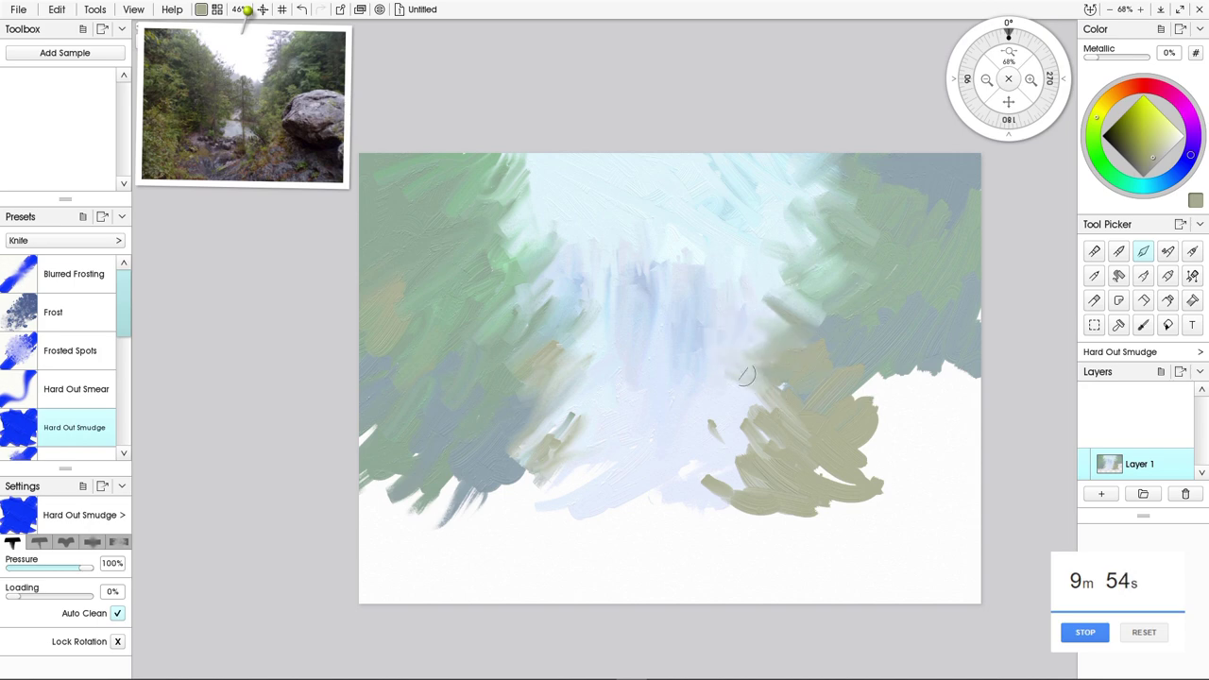
pyautogui.moveTo(780, 408); pyautogui.dragTo(720, 407)
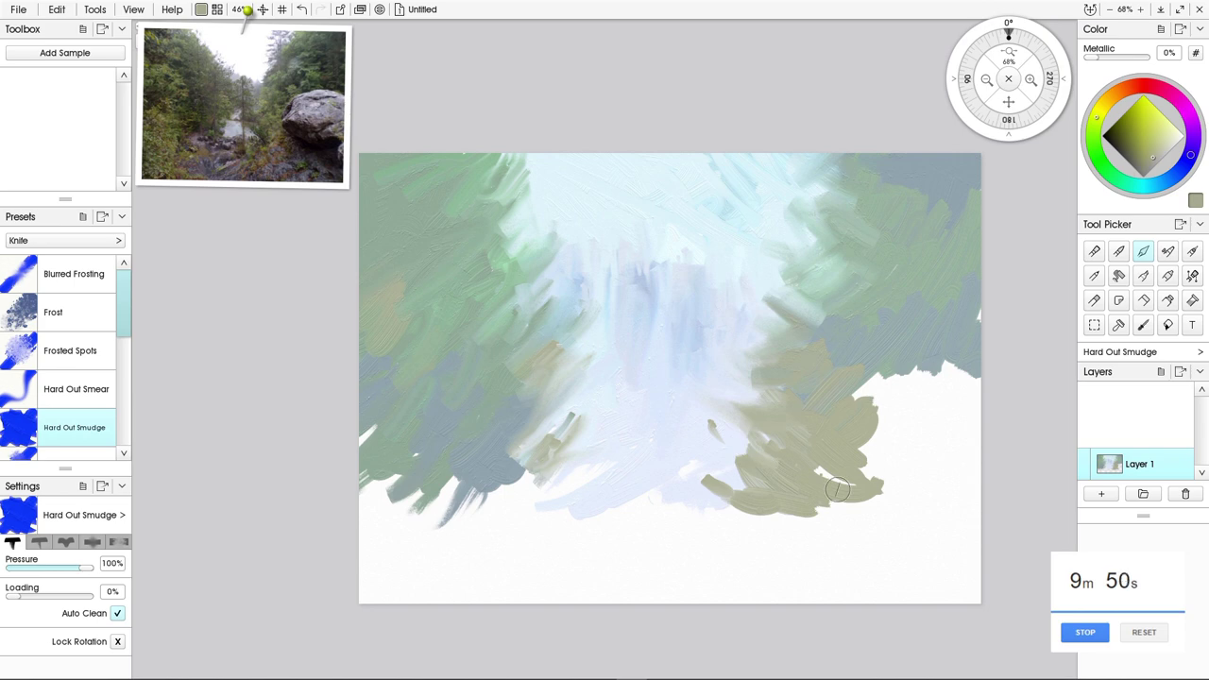
pyautogui.moveTo(972, 359)
pyautogui.mouseDown()
pyautogui.moveTo(883, 357)
pyautogui.moveTo(932, 355)
pyautogui.moveTo(861, 391)
pyautogui.mouseUp()
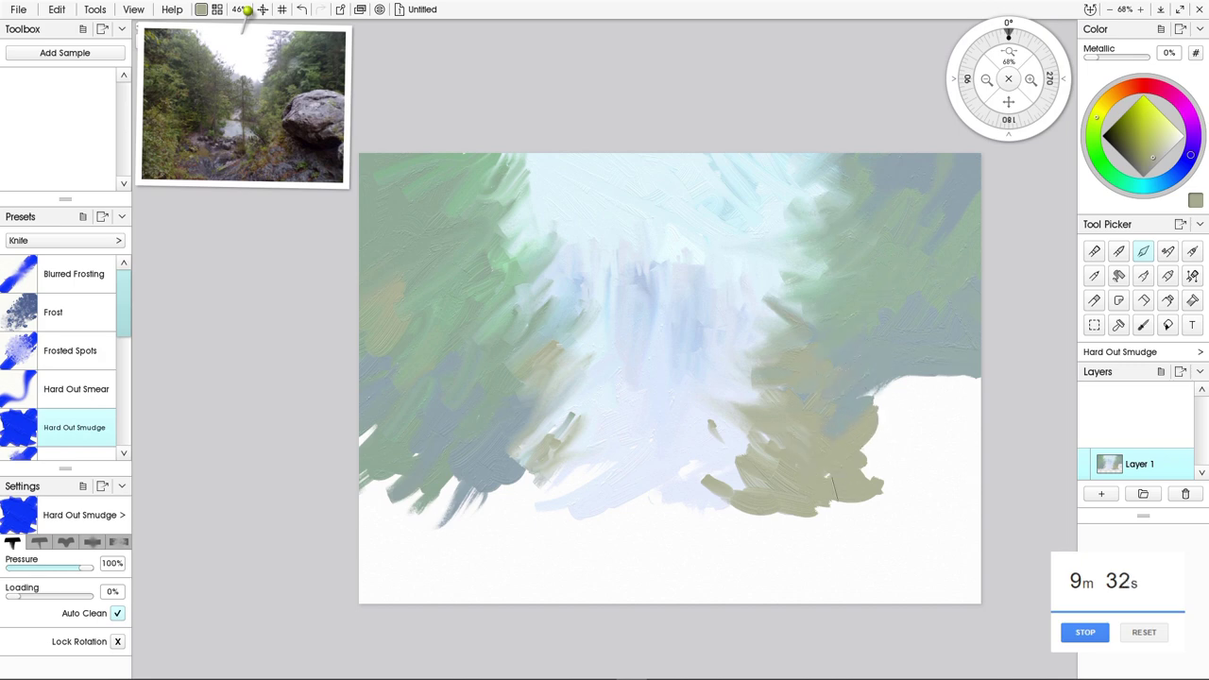
pyautogui.moveTo(833, 486); pyautogui.dragTo(844, 506)
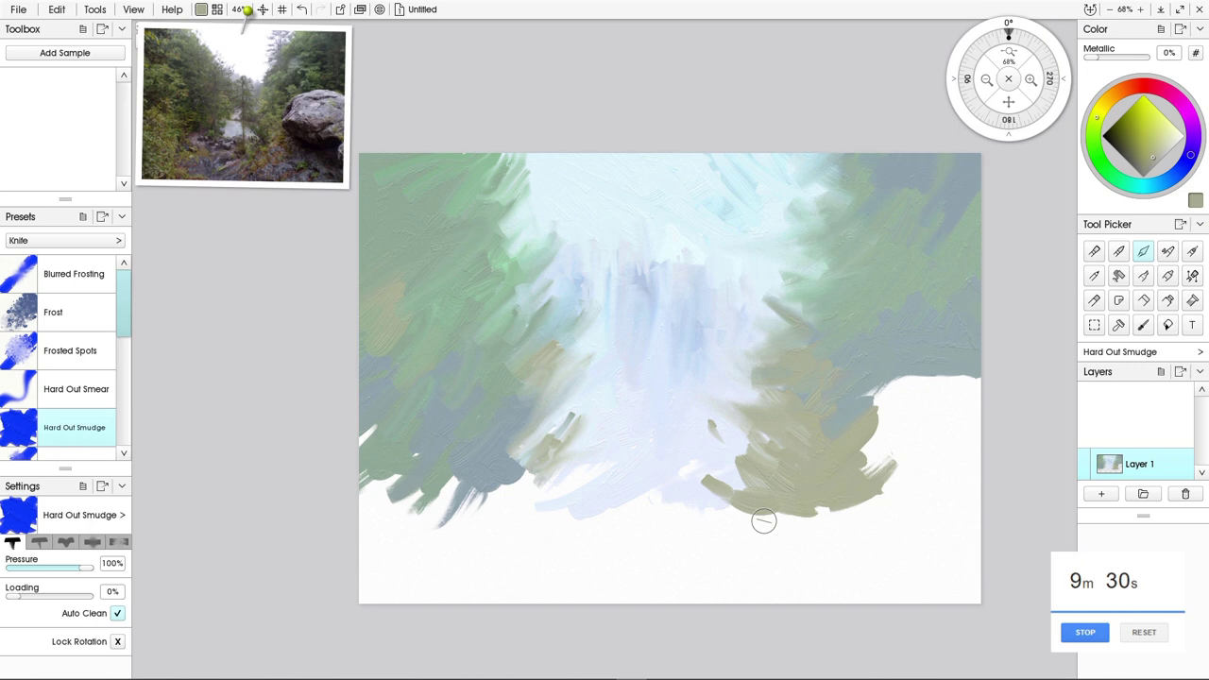
# Smudge the base of the left foliage down and inward to form a sloping riverbank edge
pyautogui.moveTo(537, 422); pyautogui.dragTo(599, 479)
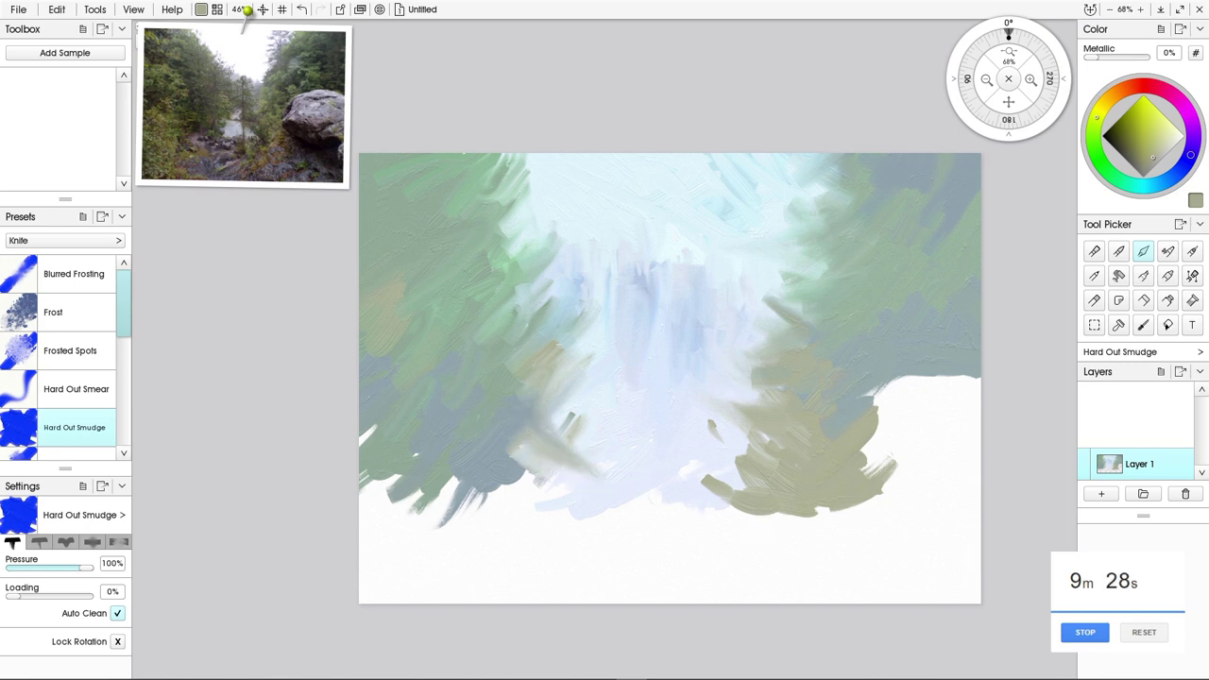
pyautogui.moveTo(519, 451); pyautogui.dragTo(561, 495)
pyautogui.moveTo(405, 458); pyautogui.dragTo(527, 497)
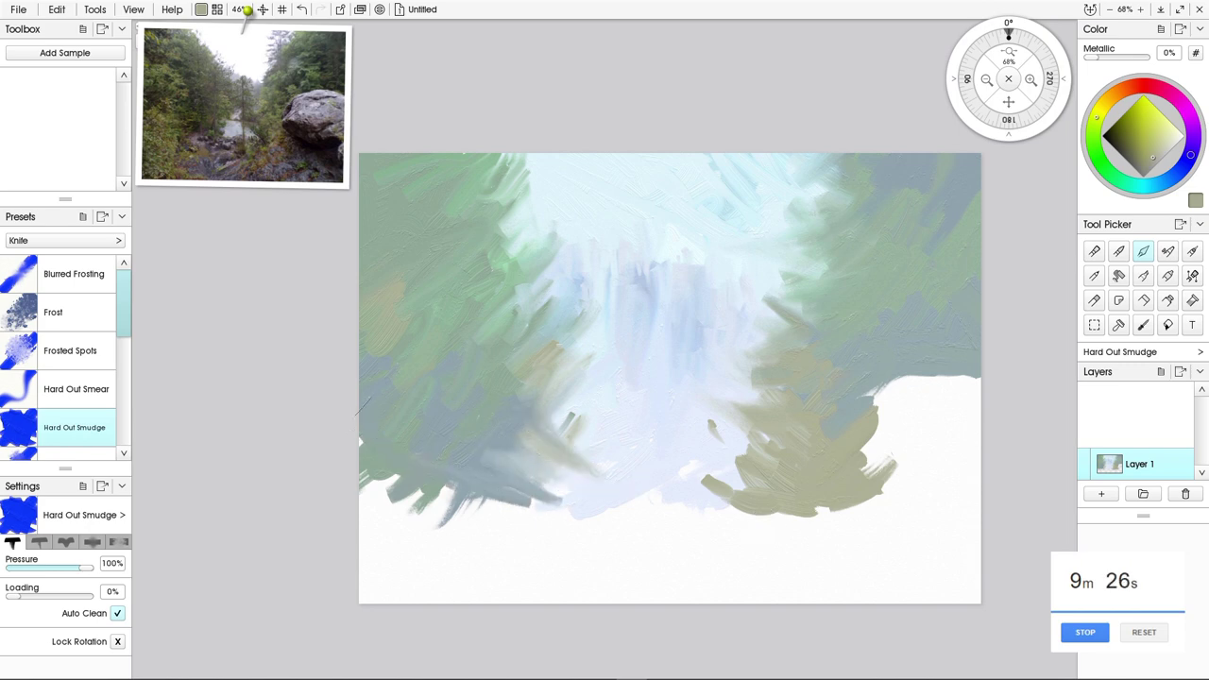
pyautogui.moveTo(364, 407)
pyautogui.mouseDown()
pyautogui.moveTo(353, 434)
pyautogui.moveTo(408, 482)
pyautogui.moveTo(485, 487)
pyautogui.moveTo(535, 520)
pyautogui.mouseUp()
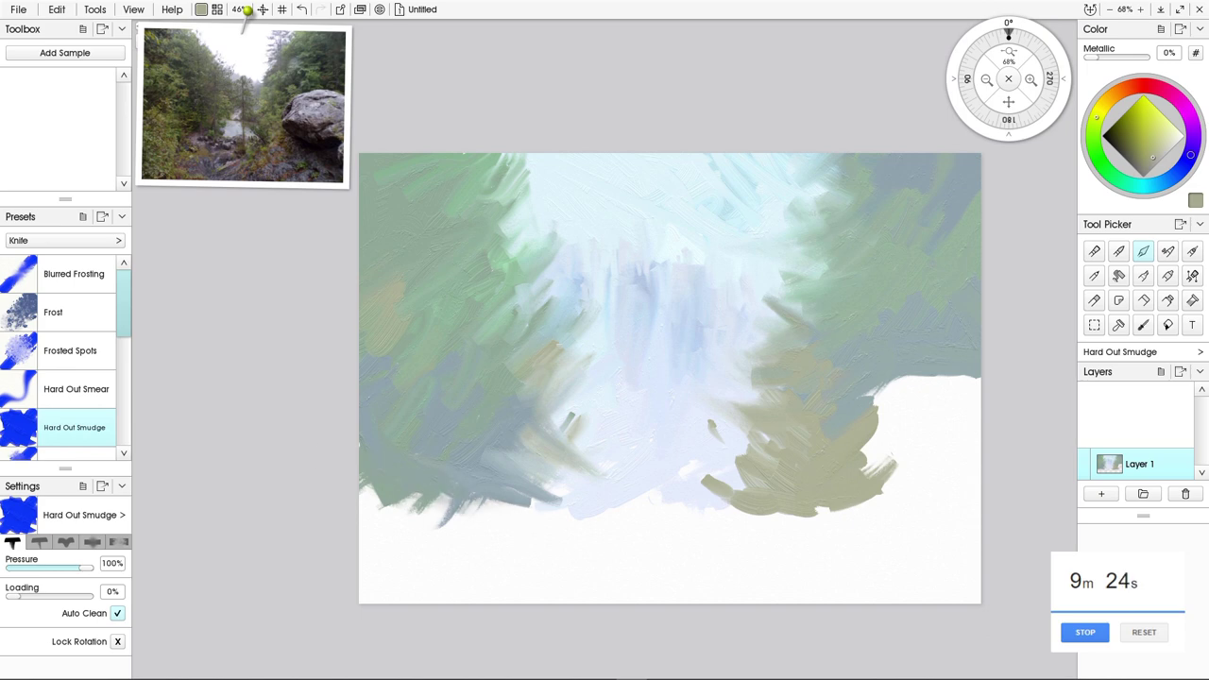
pyautogui.moveTo(365, 479); pyautogui.dragTo(415, 505)
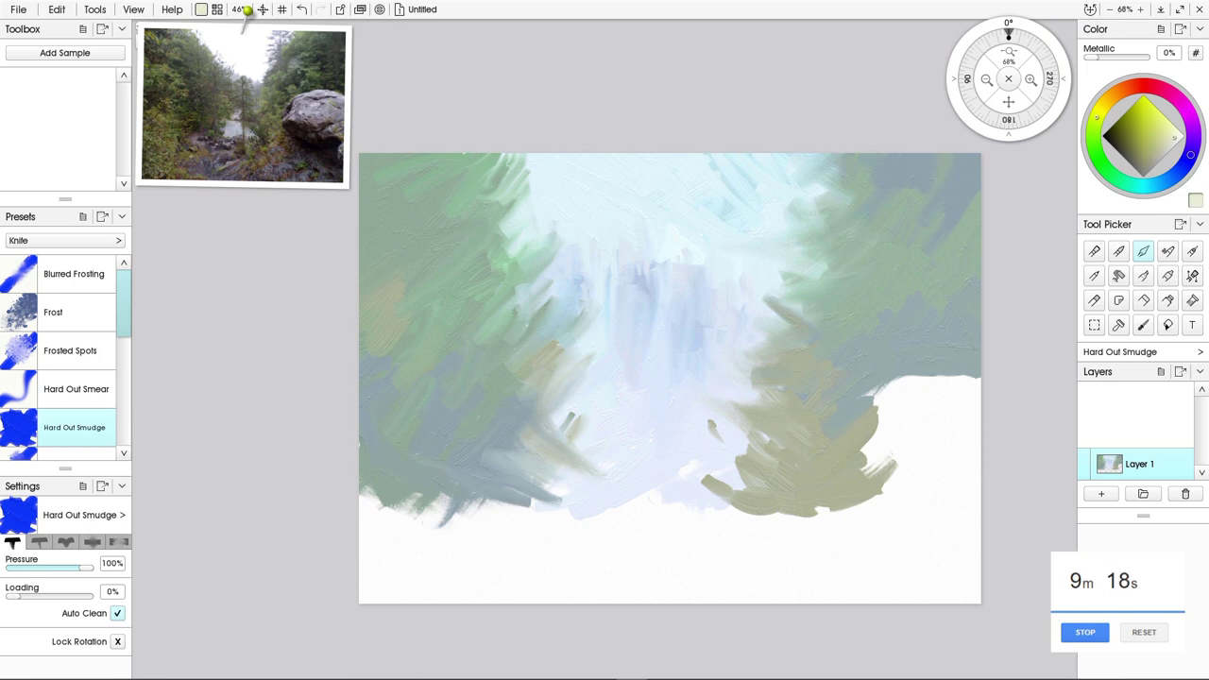
# Paint the near water's edge in muted blue with the Normal Square oil brush and add pale blue strokes below the left foliage
pyautogui.click(1168, 180)
pyautogui.moveTo(1175, 138); pyautogui.dragTo(1162, 139)
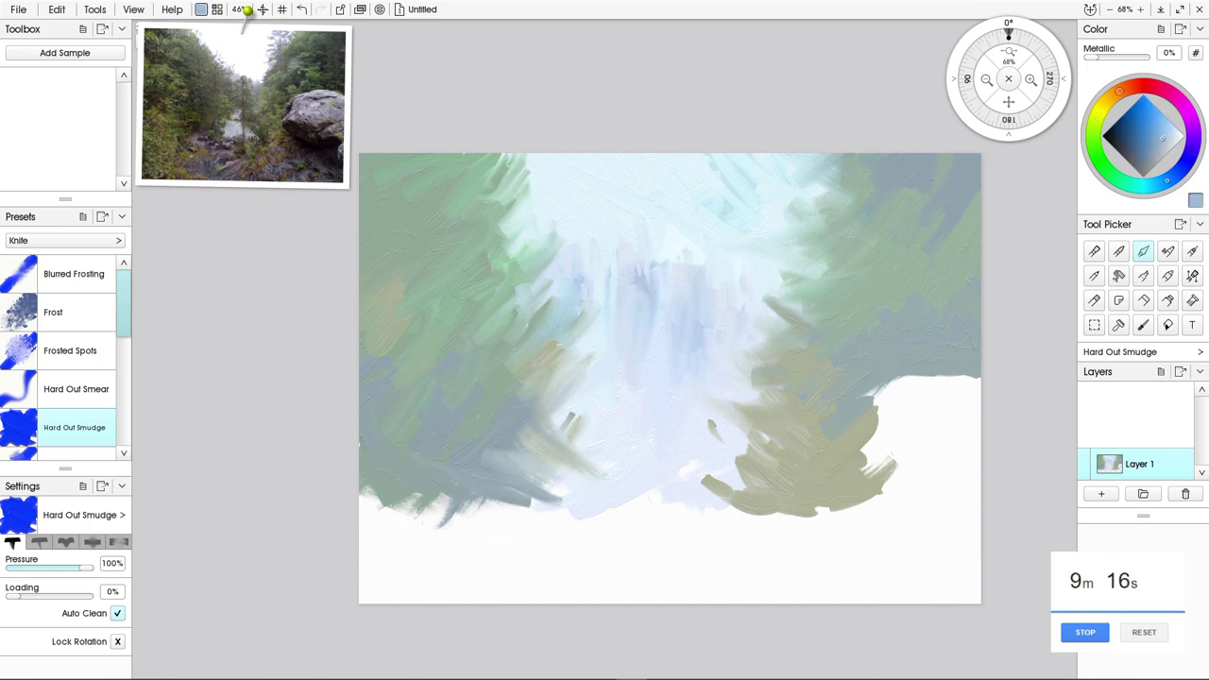
pyautogui.press('o')
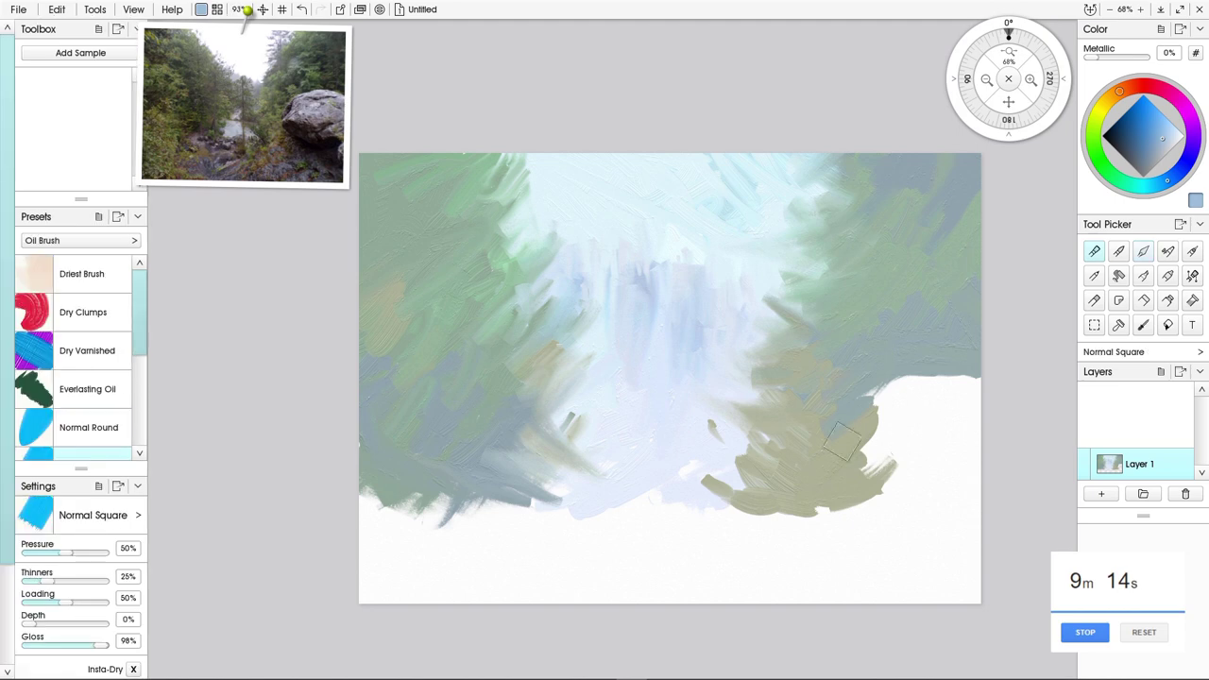
pyautogui.moveTo(546, 518)
pyautogui.mouseDown()
pyautogui.moveTo(603, 523)
pyautogui.moveTo(574, 509)
pyautogui.moveTo(655, 496)
pyautogui.moveTo(618, 517)
pyautogui.moveTo(754, 500)
pyautogui.moveTo(648, 498)
pyautogui.moveTo(598, 516)
pyautogui.moveTo(549, 509)
pyautogui.moveTo(556, 516)
pyautogui.moveTo(581, 512)
pyautogui.moveTo(507, 481)
pyautogui.moveTo(574, 523)
pyautogui.moveTo(490, 507)
pyautogui.moveTo(566, 558)
pyautogui.moveTo(529, 536)
pyautogui.moveTo(482, 538)
pyautogui.moveTo(514, 520)
pyautogui.moveTo(469, 556)
pyautogui.moveTo(567, 548)
pyautogui.moveTo(630, 512)
pyautogui.mouseUp()
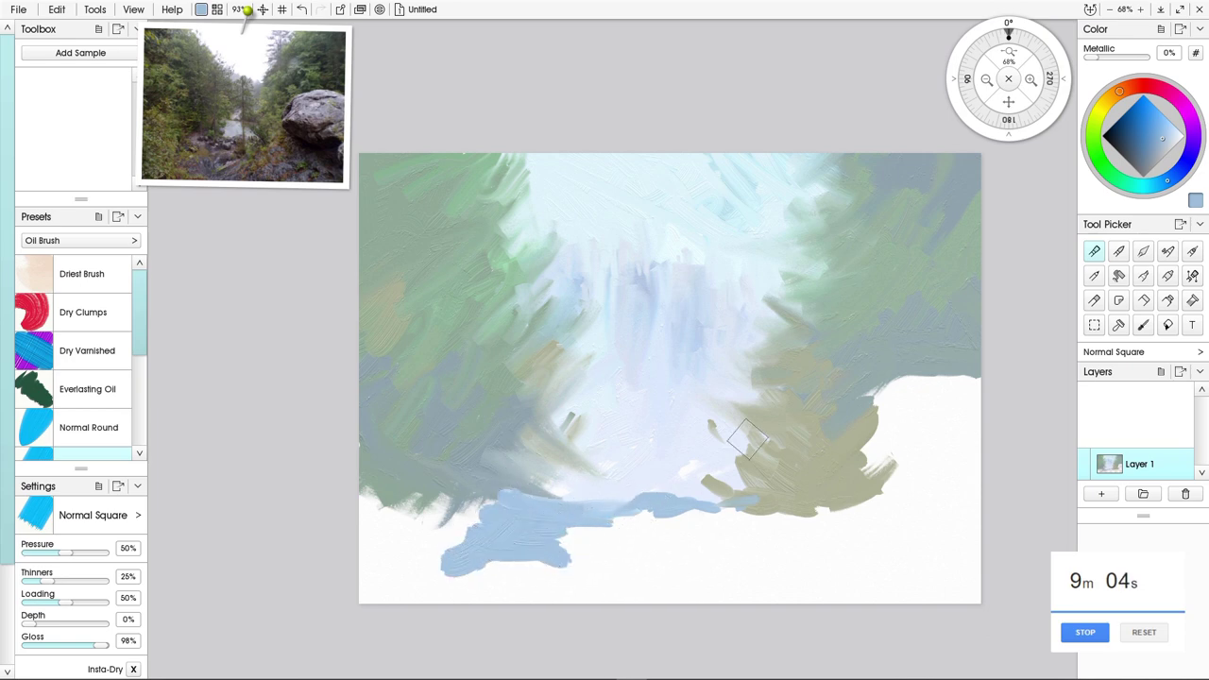
pyautogui.click(1176, 133)
pyautogui.moveTo(477, 529)
pyautogui.mouseDown()
pyautogui.moveTo(425, 553)
pyautogui.moveTo(427, 530)
pyautogui.moveTo(465, 504)
pyautogui.moveTo(512, 495)
pyautogui.moveTo(467, 504)
pyautogui.moveTo(432, 485)
pyautogui.moveTo(536, 489)
pyautogui.mouseUp()
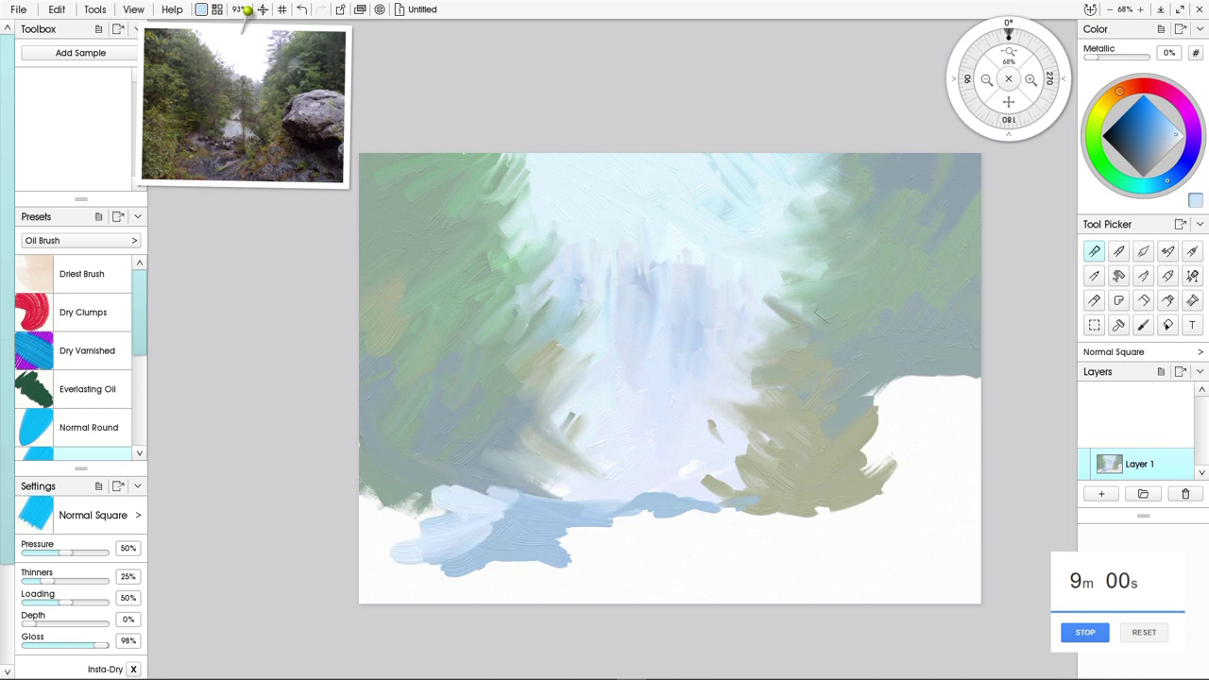
# Block in the central foreground with broad pale pink strokes below the blue water's edge
pyautogui.moveTo(445, 500)
pyautogui.mouseDown()
pyautogui.moveTo(421, 501)
pyautogui.moveTo(436, 514)
pyautogui.moveTo(387, 529)
pyautogui.moveTo(416, 514)
pyautogui.moveTo(477, 552)
pyautogui.moveTo(738, 517)
pyautogui.moveTo(667, 554)
pyautogui.mouseUp()
pyautogui.moveTo(776, 504); pyautogui.dragTo(689, 571)
pyautogui.moveTo(787, 526); pyautogui.dragTo(689, 590)
pyautogui.moveTo(716, 517)
pyautogui.mouseDown()
pyautogui.moveTo(682, 514)
pyautogui.moveTo(817, 492)
pyautogui.mouseUp()
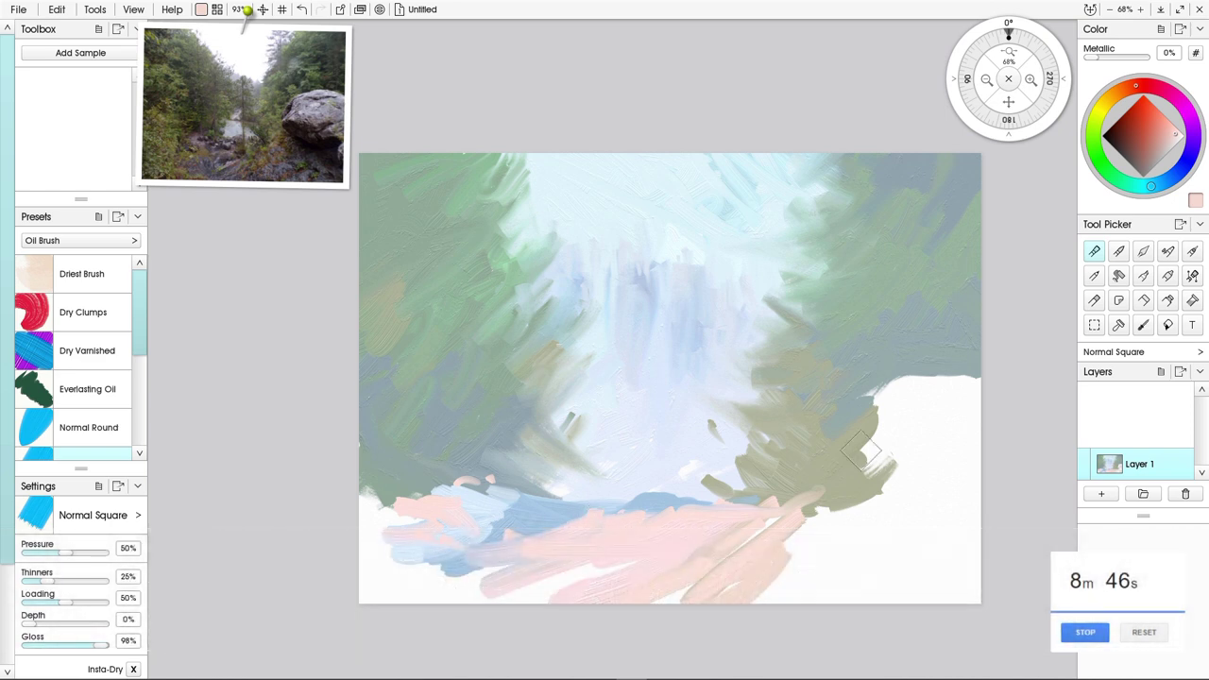
# Blend the pink foreground and blue water's edge together with the Hard Out Smudge knife
pyautogui.press('k')
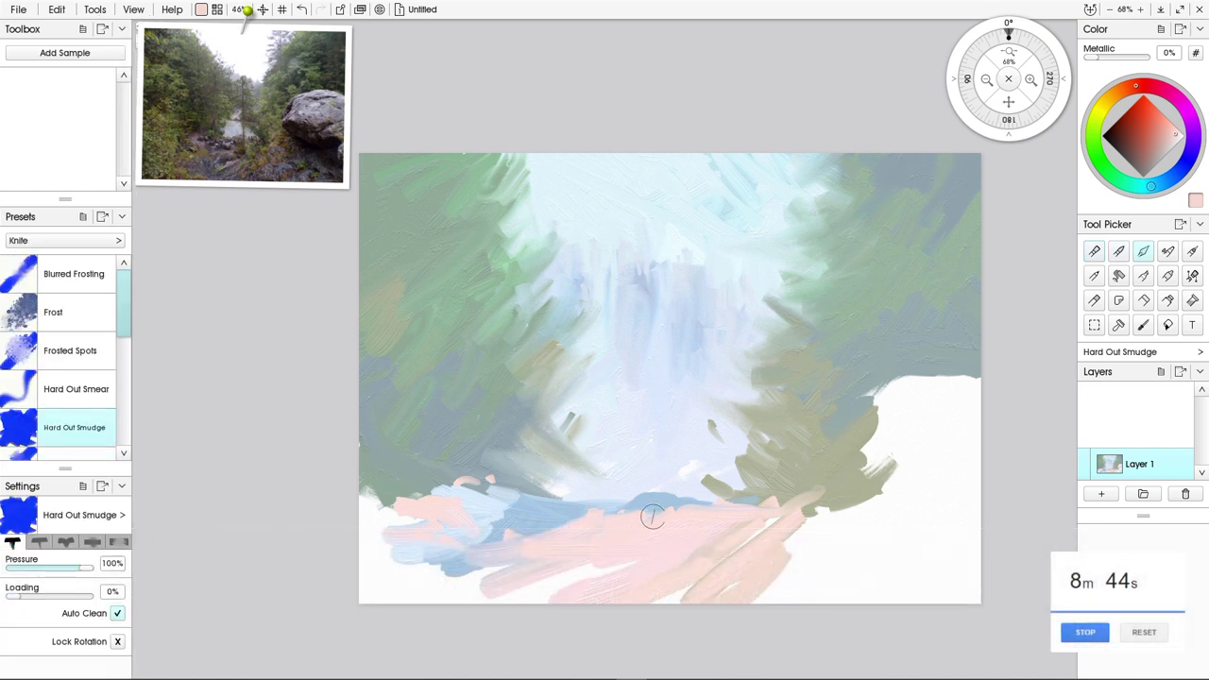
pyautogui.moveTo(652, 516)
pyautogui.mouseDown()
pyautogui.moveTo(703, 517)
pyautogui.moveTo(803, 492)
pyautogui.moveTo(715, 481)
pyautogui.moveTo(681, 444)
pyautogui.moveTo(755, 442)
pyautogui.moveTo(814, 510)
pyautogui.moveTo(798, 557)
pyautogui.moveTo(685, 588)
pyautogui.moveTo(591, 576)
pyautogui.moveTo(548, 587)
pyautogui.mouseUp()
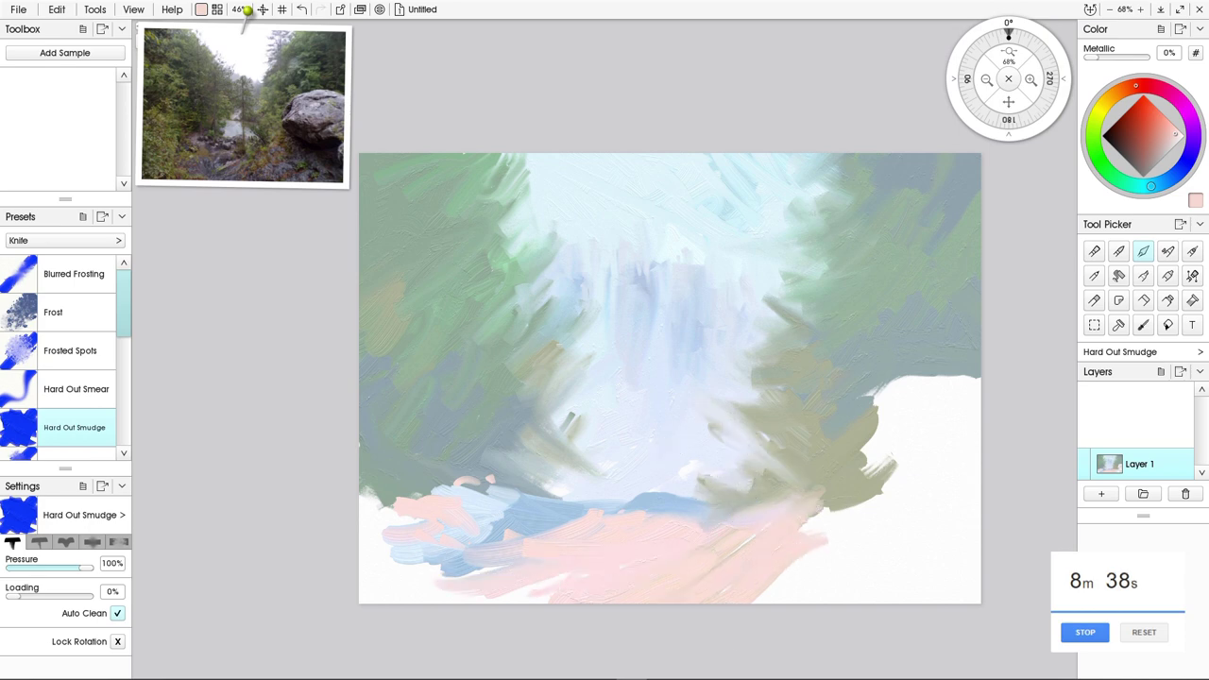
pyautogui.moveTo(618, 500)
pyautogui.mouseDown()
pyautogui.moveTo(524, 557)
pyautogui.moveTo(661, 525)
pyautogui.moveTo(437, 497)
pyautogui.moveTo(487, 491)
pyautogui.moveTo(501, 515)
pyautogui.moveTo(538, 496)
pyautogui.moveTo(449, 482)
pyautogui.moveTo(415, 524)
pyautogui.moveTo(430, 562)
pyautogui.moveTo(444, 520)
pyautogui.moveTo(492, 555)
pyautogui.moveTo(444, 576)
pyautogui.moveTo(569, 577)
pyautogui.moveTo(569, 594)
pyautogui.moveTo(316, 546)
pyautogui.moveTo(396, 517)
pyautogui.moveTo(415, 544)
pyautogui.moveTo(481, 565)
pyautogui.mouseUp()
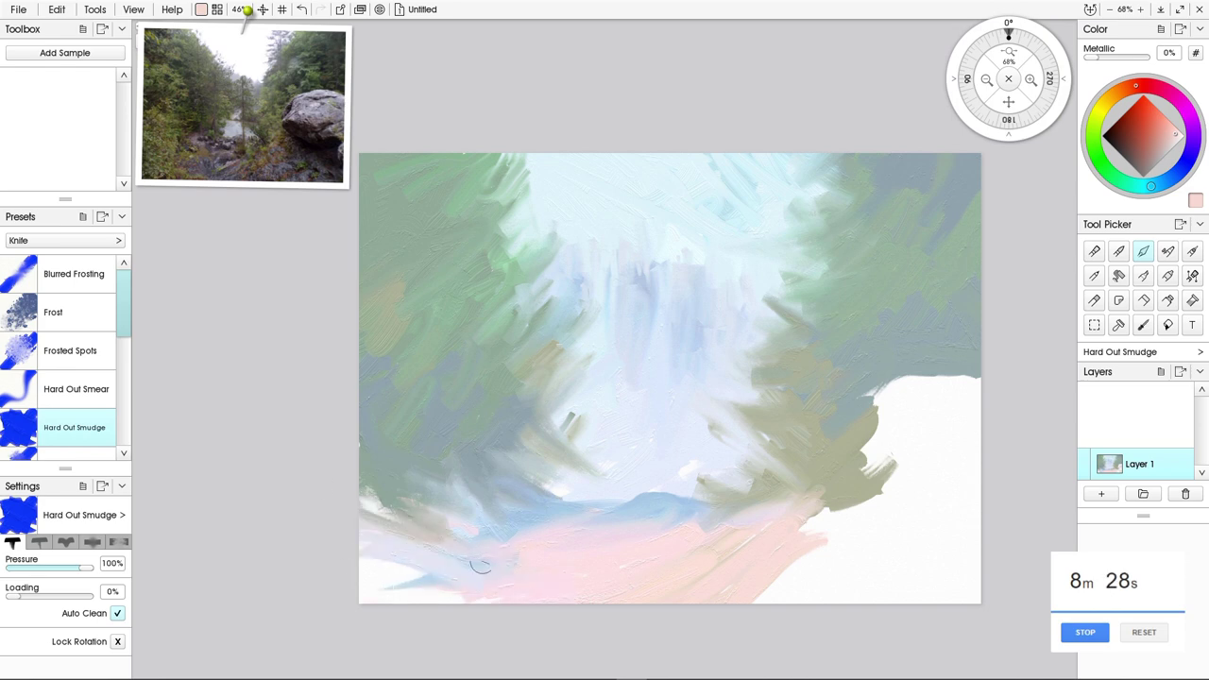
# Sample gray-green from the left foliage and paint the lower-left foreground corner and a stroke beneath the right olive bank
pyautogui.keyDown('alt'); pyautogui.click(397, 452); pyautogui.keyUp('alt')
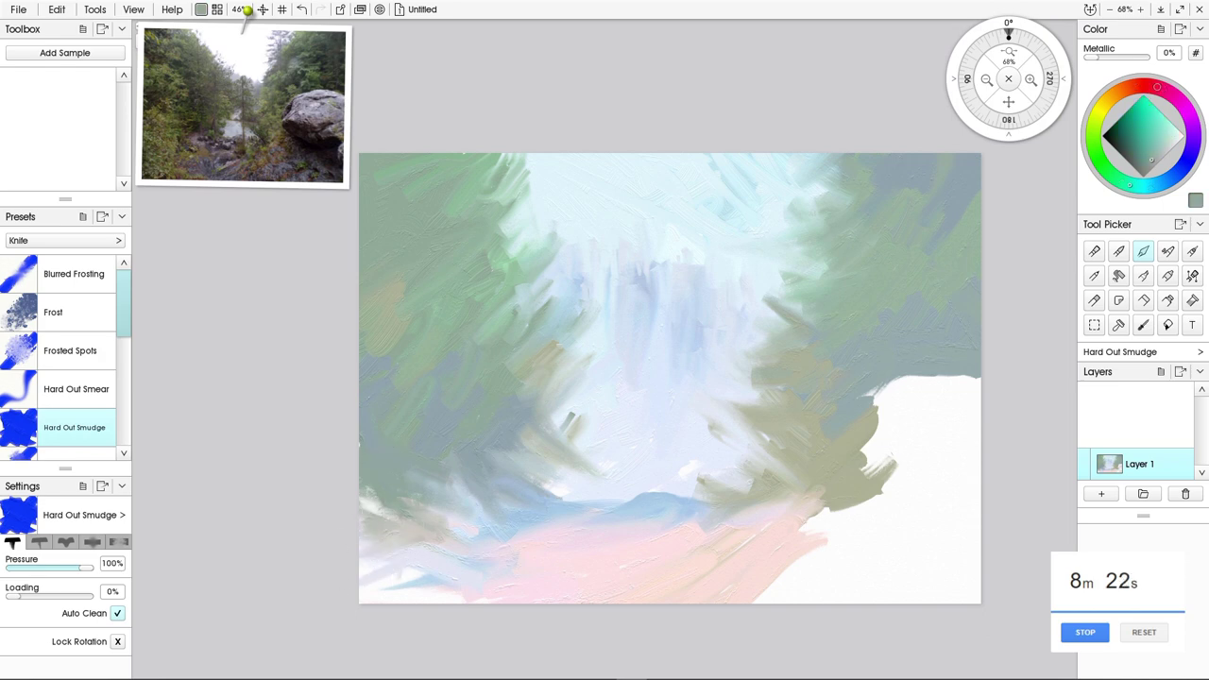
pyautogui.moveTo(348, 493)
pyautogui.mouseDown()
pyautogui.moveTo(403, 580)
pyautogui.moveTo(484, 584)
pyautogui.moveTo(383, 617)
pyautogui.moveTo(510, 564)
pyautogui.moveTo(520, 573)
pyautogui.moveTo(312, 496)
pyautogui.moveTo(376, 507)
pyautogui.moveTo(383, 492)
pyautogui.moveTo(429, 580)
pyautogui.moveTo(395, 582)
pyautogui.moveTo(410, 603)
pyautogui.moveTo(462, 588)
pyautogui.moveTo(436, 569)
pyautogui.moveTo(529, 557)
pyautogui.mouseUp()
pyautogui.press('o')
pyautogui.moveTo(693, 541)
pyautogui.mouseDown()
pyautogui.moveTo(902, 468)
pyautogui.moveTo(780, 506)
pyautogui.moveTo(888, 486)
pyautogui.mouseUp()
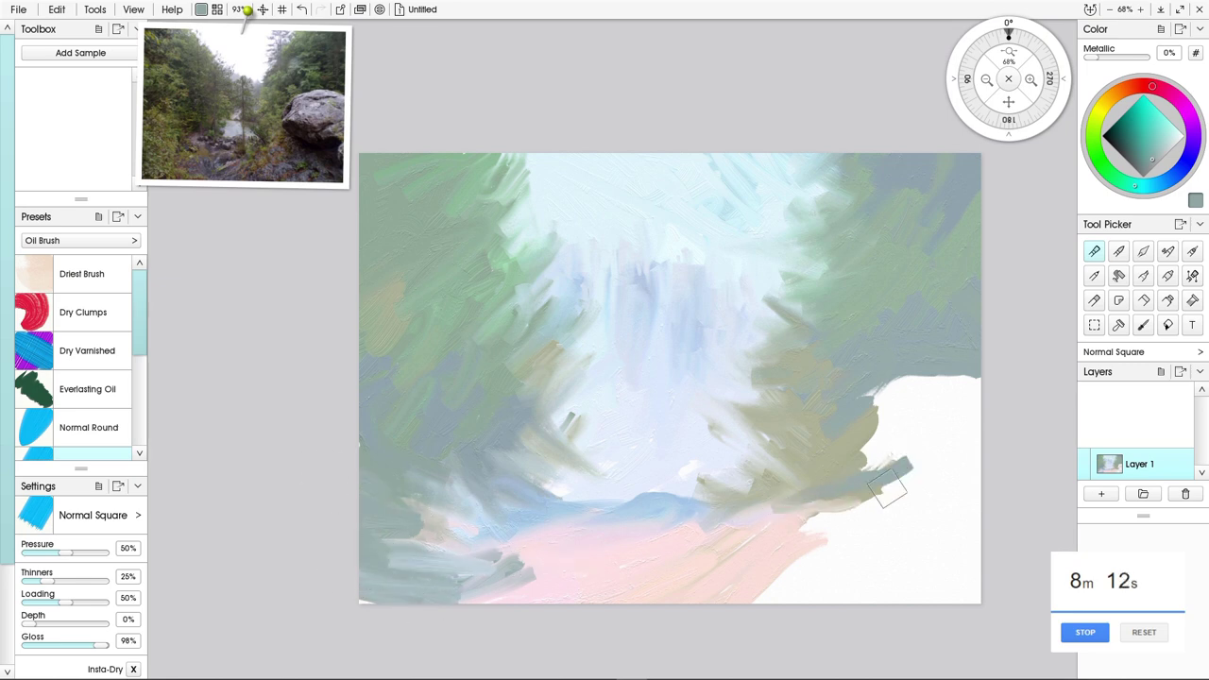
# Block in the large boulder below the right foliage with pale cyan and light lavender strokes
pyautogui.click(1180, 138)
pyautogui.moveTo(909, 383)
pyautogui.mouseDown()
pyautogui.moveTo(851, 418)
pyautogui.moveTo(930, 372)
pyautogui.moveTo(989, 365)
pyautogui.moveTo(878, 379)
pyautogui.moveTo(885, 364)
pyautogui.moveTo(893, 425)
pyautogui.moveTo(904, 382)
pyautogui.moveTo(871, 389)
pyautogui.moveTo(885, 400)
pyautogui.moveTo(859, 432)
pyautogui.moveTo(879, 412)
pyautogui.moveTo(980, 386)
pyautogui.moveTo(980, 399)
pyautogui.moveTo(903, 386)
pyautogui.moveTo(942, 409)
pyautogui.moveTo(970, 406)
pyautogui.moveTo(940, 459)
pyautogui.moveTo(964, 456)
pyautogui.moveTo(944, 438)
pyautogui.moveTo(876, 435)
pyautogui.moveTo(959, 391)
pyautogui.mouseUp()
pyautogui.click(1157, 185)
pyautogui.click(1186, 164)
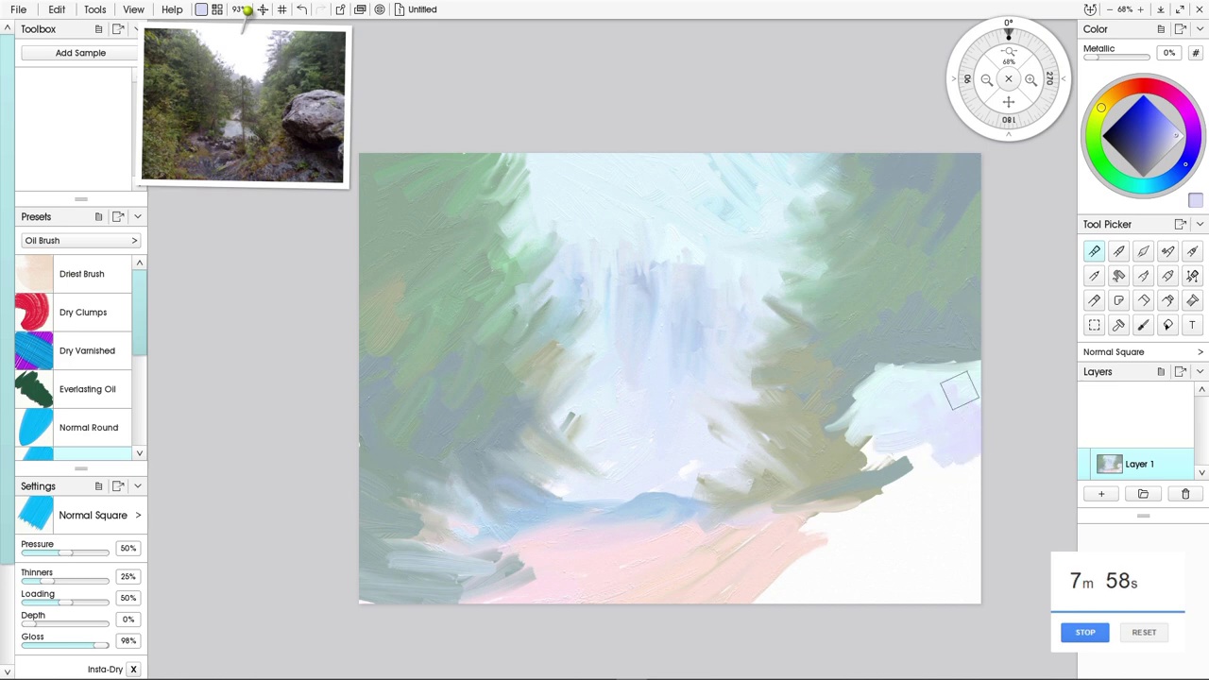
pyautogui.moveTo(867, 424)
pyautogui.mouseDown()
pyautogui.moveTo(830, 450)
pyautogui.moveTo(864, 412)
pyautogui.moveTo(841, 435)
pyautogui.mouseUp()
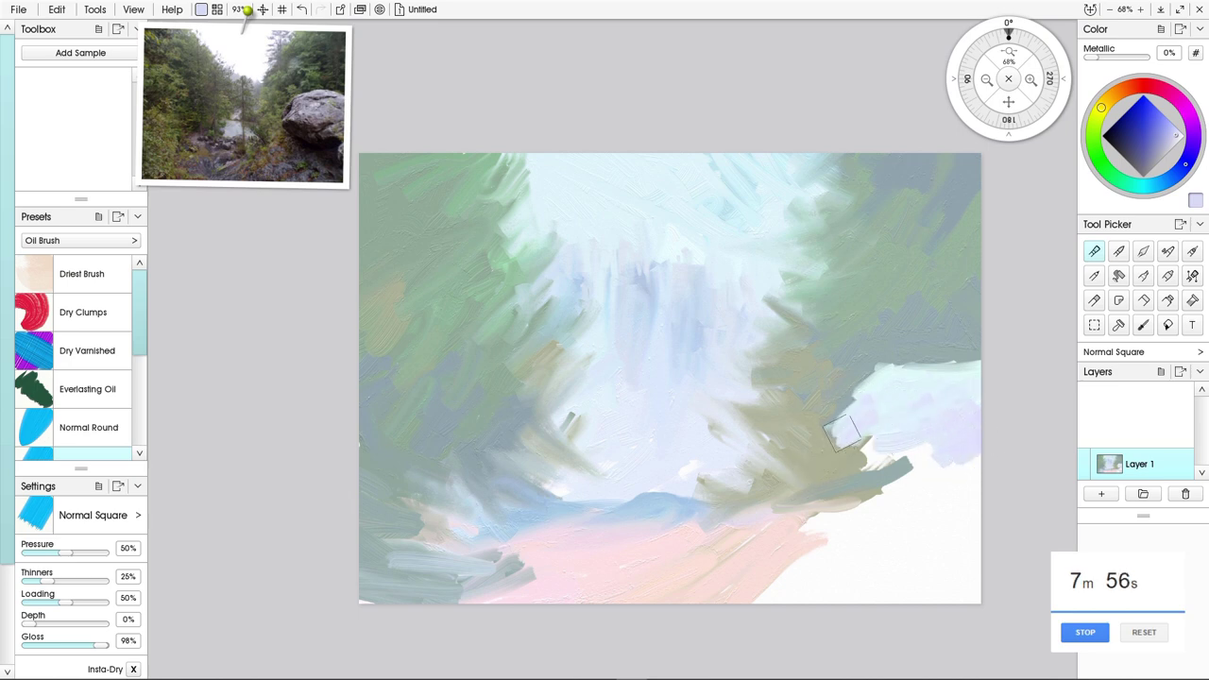
pyautogui.moveTo(968, 366)
pyautogui.mouseDown()
pyautogui.moveTo(893, 372)
pyautogui.moveTo(850, 428)
pyautogui.moveTo(825, 413)
pyautogui.moveTo(821, 387)
pyautogui.moveTo(831, 449)
pyautogui.moveTo(859, 421)
pyautogui.moveTo(824, 446)
pyautogui.moveTo(883, 422)
pyautogui.moveTo(943, 446)
pyautogui.moveTo(905, 446)
pyautogui.moveTo(910, 468)
pyautogui.moveTo(962, 458)
pyautogui.moveTo(982, 467)
pyautogui.moveTo(884, 463)
pyautogui.moveTo(895, 417)
pyautogui.moveTo(850, 454)
pyautogui.mouseUp()
# Shade the boulder's lower part in grayish purple and paint a dark indigo shadow on the ground beneath it
pyautogui.click(1160, 154)
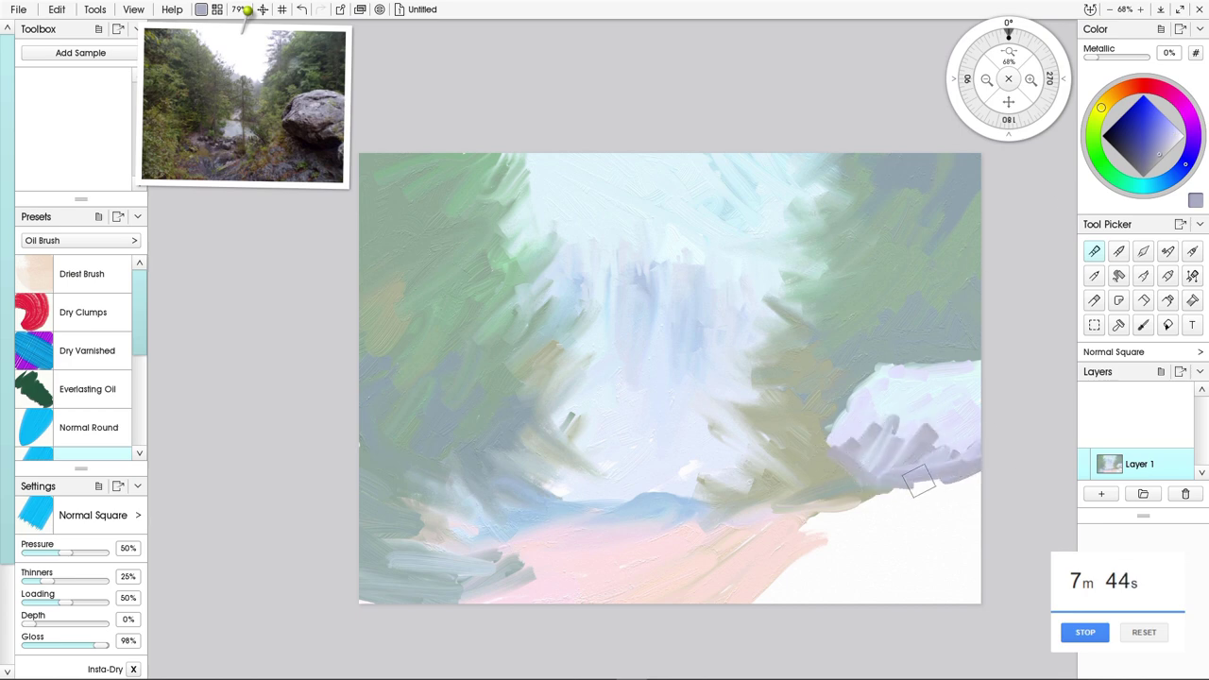
pyautogui.moveTo(996, 475)
pyautogui.mouseDown()
pyautogui.moveTo(896, 513)
pyautogui.moveTo(960, 475)
pyautogui.moveTo(950, 487)
pyautogui.moveTo(971, 489)
pyautogui.moveTo(910, 476)
pyautogui.moveTo(966, 494)
pyautogui.moveTo(921, 515)
pyautogui.moveTo(970, 472)
pyautogui.moveTo(924, 500)
pyautogui.moveTo(934, 498)
pyautogui.moveTo(860, 490)
pyautogui.moveTo(902, 499)
pyautogui.moveTo(850, 518)
pyautogui.moveTo(863, 493)
pyautogui.moveTo(843, 470)
pyautogui.moveTo(875, 504)
pyautogui.moveTo(849, 482)
pyautogui.moveTo(878, 491)
pyautogui.moveTo(853, 490)
pyautogui.moveTo(828, 511)
pyautogui.moveTo(858, 499)
pyautogui.moveTo(917, 529)
pyautogui.moveTo(981, 492)
pyautogui.moveTo(929, 536)
pyautogui.moveTo(943, 559)
pyautogui.moveTo(967, 552)
pyautogui.moveTo(903, 545)
pyautogui.moveTo(904, 514)
pyautogui.moveTo(805, 522)
pyautogui.mouseUp()
pyautogui.click(1141, 140)
pyautogui.moveTo(840, 481)
pyautogui.mouseDown()
pyautogui.moveTo(883, 491)
pyautogui.moveTo(921, 480)
pyautogui.mouseUp()
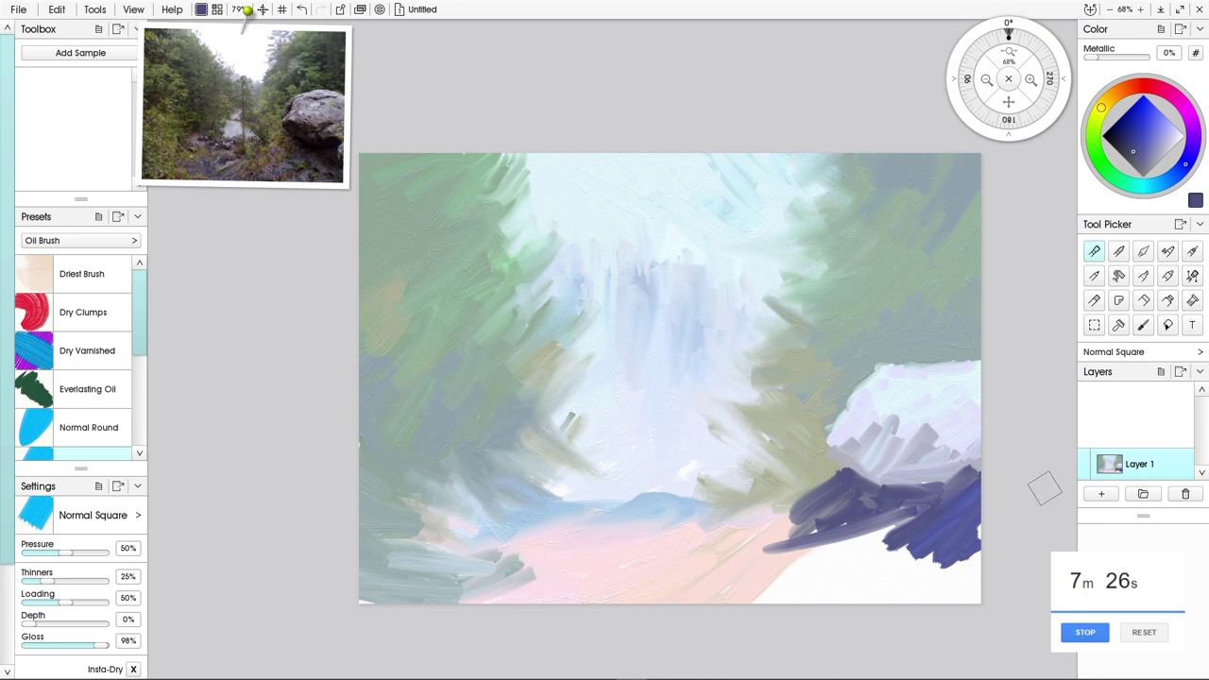
# Fill the lower-right foreground with sampled gray-lavender strokes and rework the shadow below the boulder with sampled indigo
pyautogui.keyDown('alt'); pyautogui.click(905, 448); pyautogui.keyUp('alt')
pyautogui.moveTo(911, 526)
pyautogui.mouseDown()
pyautogui.moveTo(873, 538)
pyautogui.moveTo(894, 528)
pyautogui.moveTo(748, 575)
pyautogui.moveTo(775, 530)
pyautogui.moveTo(805, 517)
pyautogui.moveTo(734, 551)
pyautogui.mouseUp()
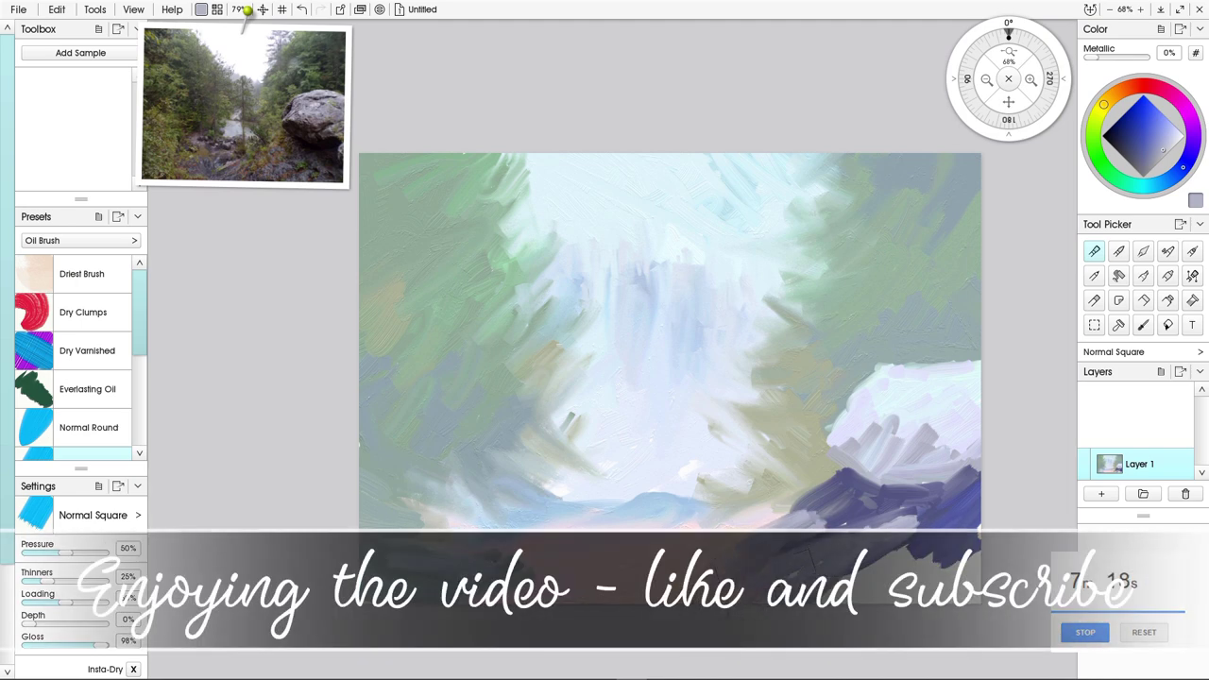
pyautogui.moveTo(920, 525)
pyautogui.mouseDown()
pyautogui.moveTo(879, 581)
pyautogui.moveTo(886, 599)
pyautogui.moveTo(828, 597)
pyautogui.mouseUp()
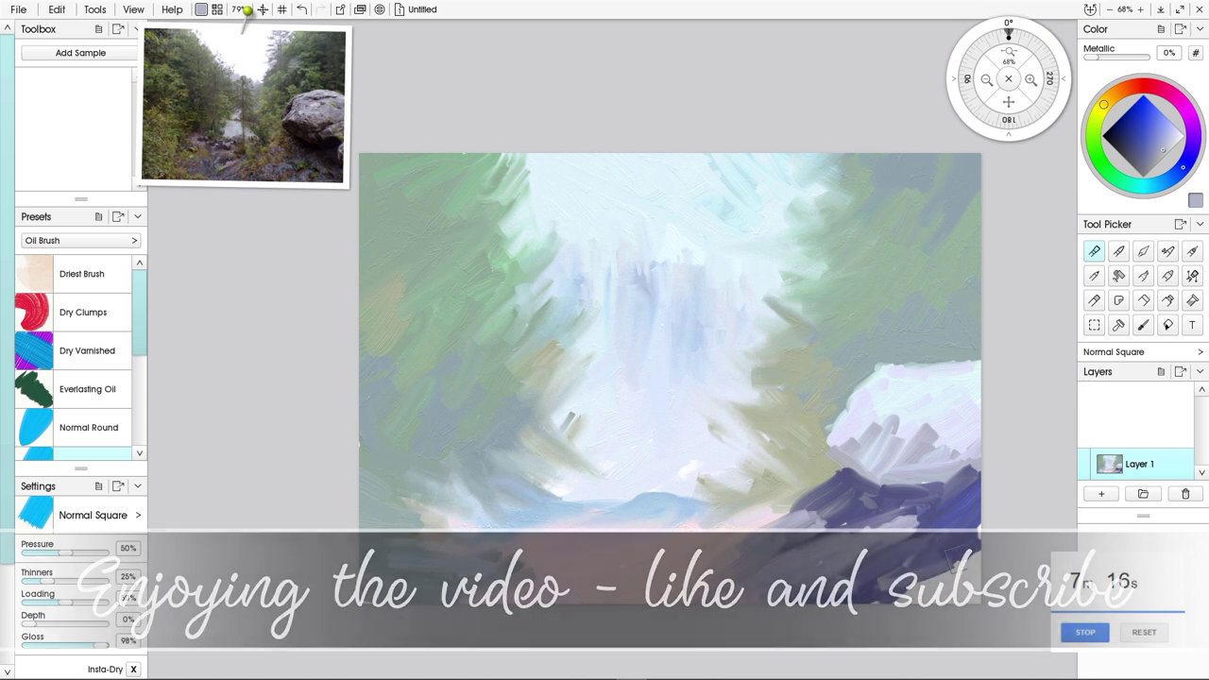
pyautogui.moveTo(945, 576)
pyautogui.mouseDown()
pyautogui.moveTo(932, 603)
pyautogui.moveTo(984, 536)
pyautogui.moveTo(968, 609)
pyautogui.moveTo(930, 585)
pyautogui.moveTo(789, 619)
pyautogui.moveTo(917, 535)
pyautogui.moveTo(765, 557)
pyautogui.mouseUp()
pyautogui.moveTo(857, 463)
pyautogui.mouseDown()
pyautogui.moveTo(930, 510)
pyautogui.moveTo(922, 505)
pyautogui.moveTo(979, 480)
pyautogui.moveTo(949, 506)
pyautogui.moveTo(979, 485)
pyautogui.moveTo(925, 485)
pyautogui.moveTo(936, 496)
pyautogui.moveTo(946, 485)
pyautogui.moveTo(924, 497)
pyautogui.moveTo(992, 486)
pyautogui.moveTo(934, 513)
pyautogui.moveTo(955, 479)
pyautogui.moveTo(972, 488)
pyautogui.moveTo(913, 494)
pyautogui.moveTo(955, 479)
pyautogui.moveTo(955, 495)
pyautogui.moveTo(857, 491)
pyautogui.mouseUp()
pyautogui.keyDown('alt'); pyautogui.click(937, 513); pyautogui.keyUp('alt')
pyautogui.moveTo(918, 526); pyautogui.dragTo(958, 517)
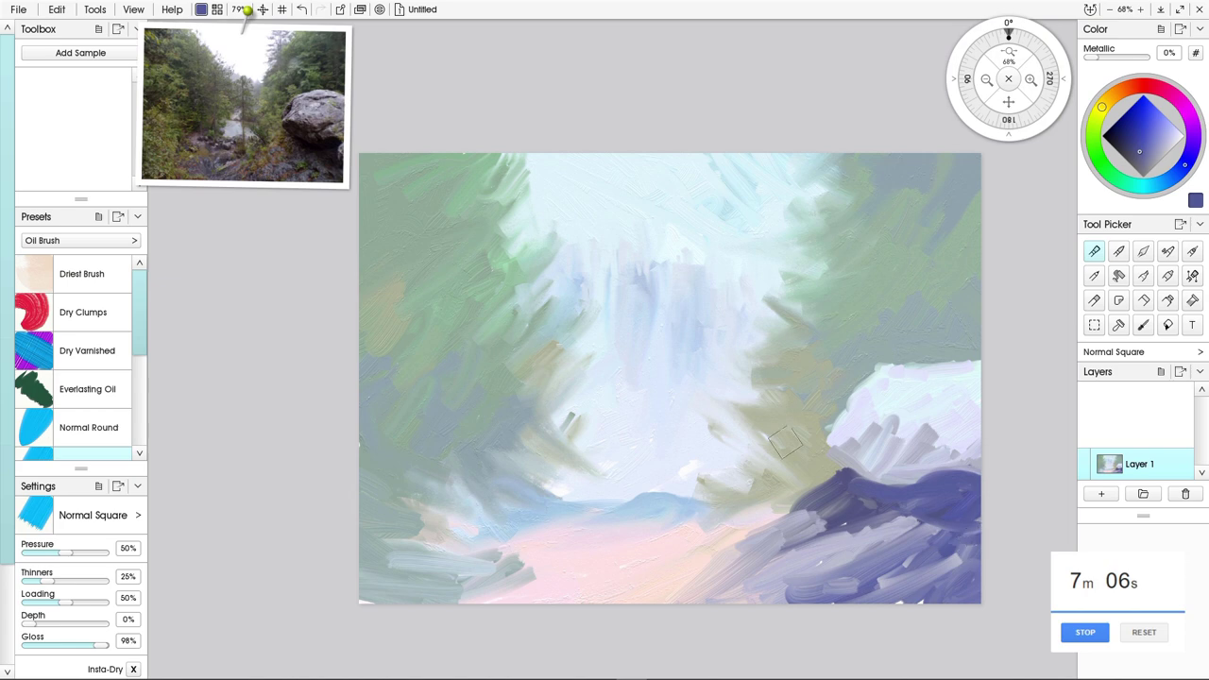
# Define the boulder's left edge in dark indigo and model its shaded face with lavender and gray-purple strokes
pyautogui.moveTo(862, 392); pyautogui.dragTo(852, 417)
pyautogui.moveTo(831, 462)
pyautogui.mouseDown()
pyautogui.moveTo(841, 425)
pyautogui.moveTo(831, 446)
pyautogui.moveTo(858, 477)
pyautogui.moveTo(886, 483)
pyautogui.mouseUp()
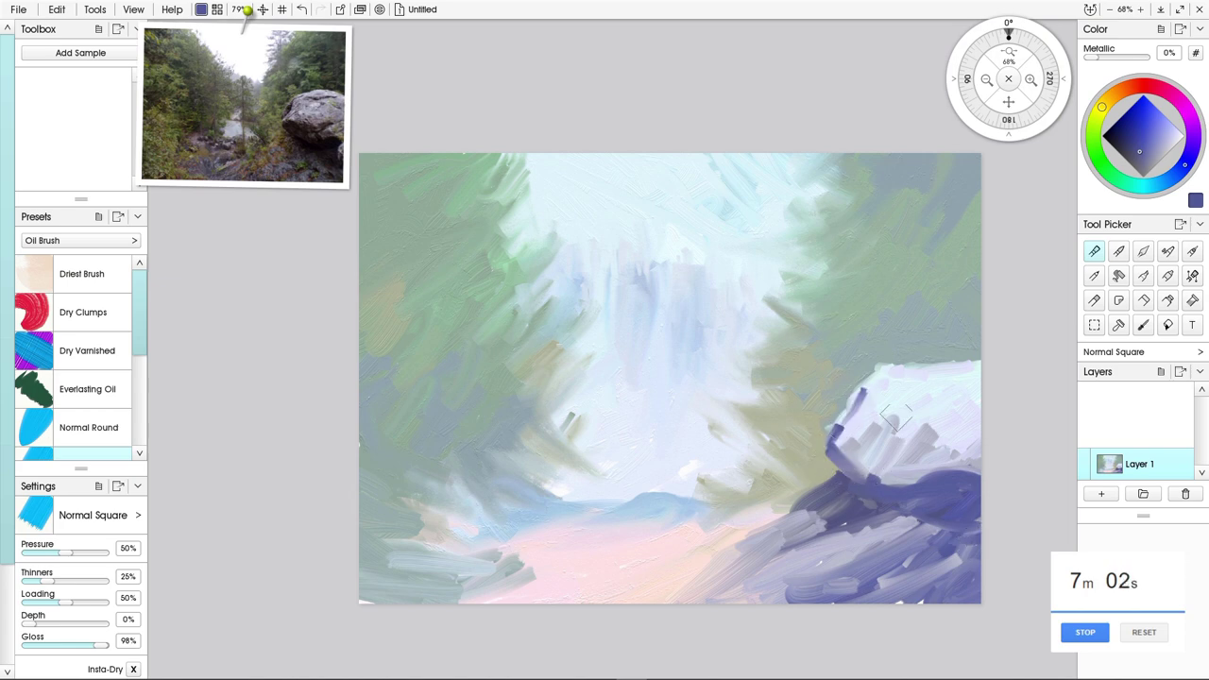
pyautogui.keyDown('alt'); pyautogui.click(874, 451); pyautogui.keyUp('alt')
pyautogui.moveTo(846, 429)
pyautogui.mouseDown()
pyautogui.moveTo(853, 442)
pyautogui.moveTo(876, 434)
pyautogui.moveTo(858, 445)
pyautogui.mouseUp()
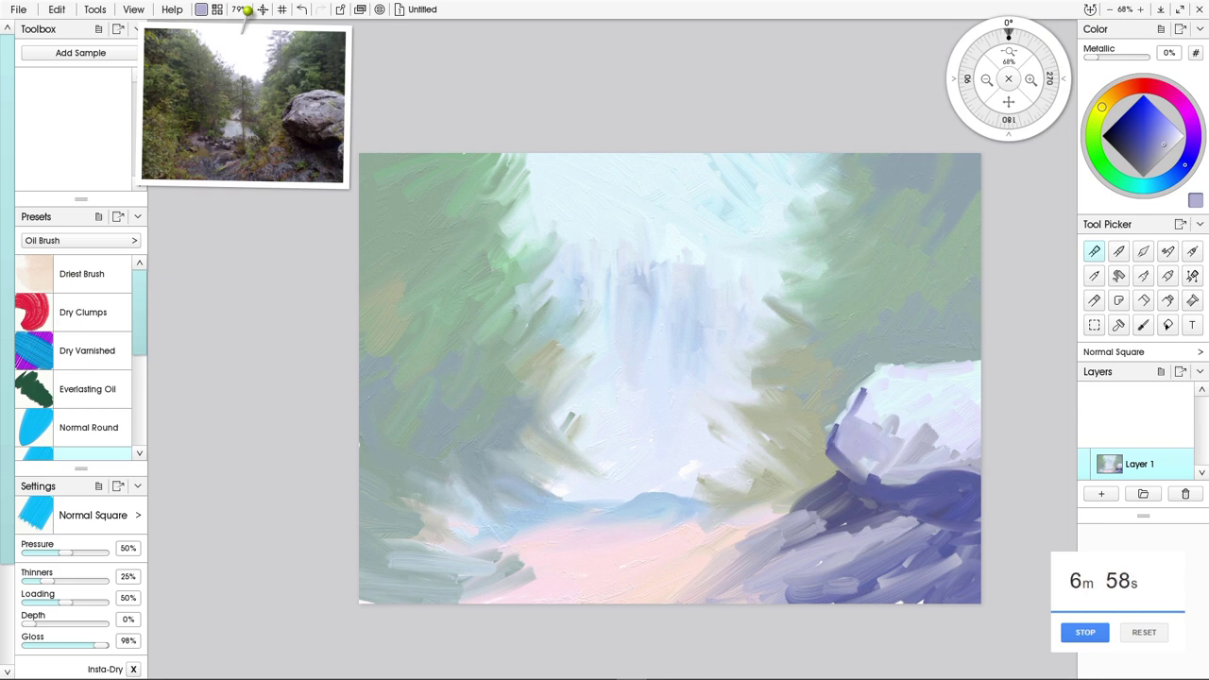
pyautogui.click(1155, 154)
pyautogui.moveTo(856, 429)
pyautogui.mouseDown()
pyautogui.moveTo(883, 447)
pyautogui.moveTo(845, 428)
pyautogui.moveTo(860, 453)
pyautogui.moveTo(875, 429)
pyautogui.moveTo(878, 460)
pyautogui.moveTo(940, 431)
pyautogui.moveTo(878, 447)
pyautogui.moveTo(918, 451)
pyautogui.moveTo(874, 457)
pyautogui.moveTo(881, 469)
pyautogui.moveTo(955, 451)
pyautogui.moveTo(904, 478)
pyautogui.moveTo(866, 474)
pyautogui.moveTo(931, 434)
pyautogui.moveTo(871, 469)
pyautogui.moveTo(889, 459)
pyautogui.moveTo(854, 444)
pyautogui.moveTo(910, 474)
pyautogui.moveTo(885, 477)
pyautogui.moveTo(837, 444)
pyautogui.mouseUp()
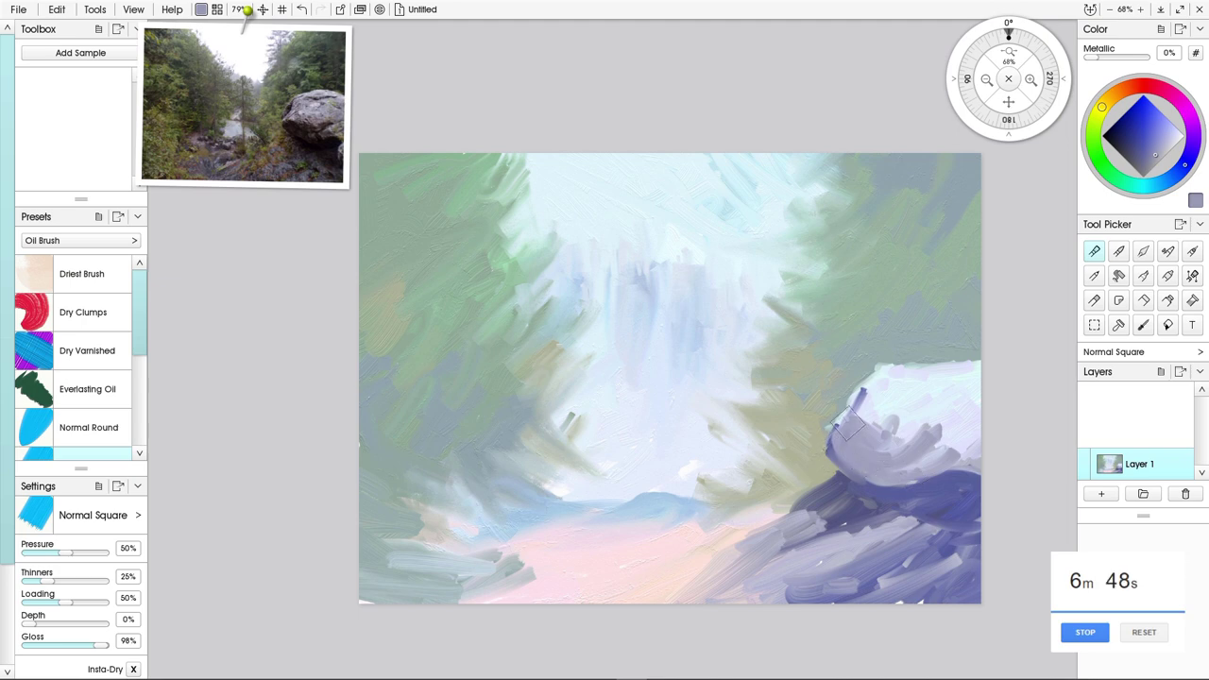
pyautogui.moveTo(847, 432); pyautogui.dragTo(824, 441)
# Reduce the brush size to 60% and paint two slender dark indigo tree trunks from the canvas's upper edge through the right foliage toward the boulder
pyautogui.click(1139, 146)
pyautogui.press('[')
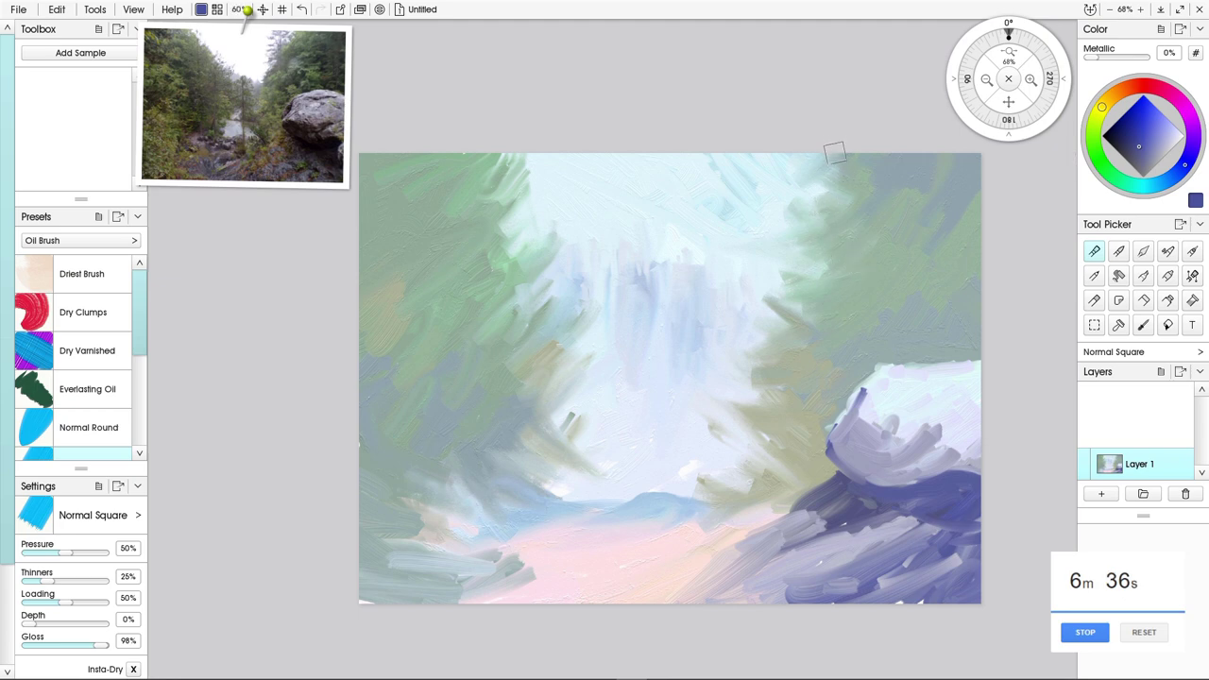
pyautogui.moveTo(835, 153)
pyautogui.mouseDown()
pyautogui.moveTo(840, 260)
pyautogui.moveTo(833, 168)
pyautogui.moveTo(834, 246)
pyautogui.moveTo(836, 209)
pyautogui.mouseUp()
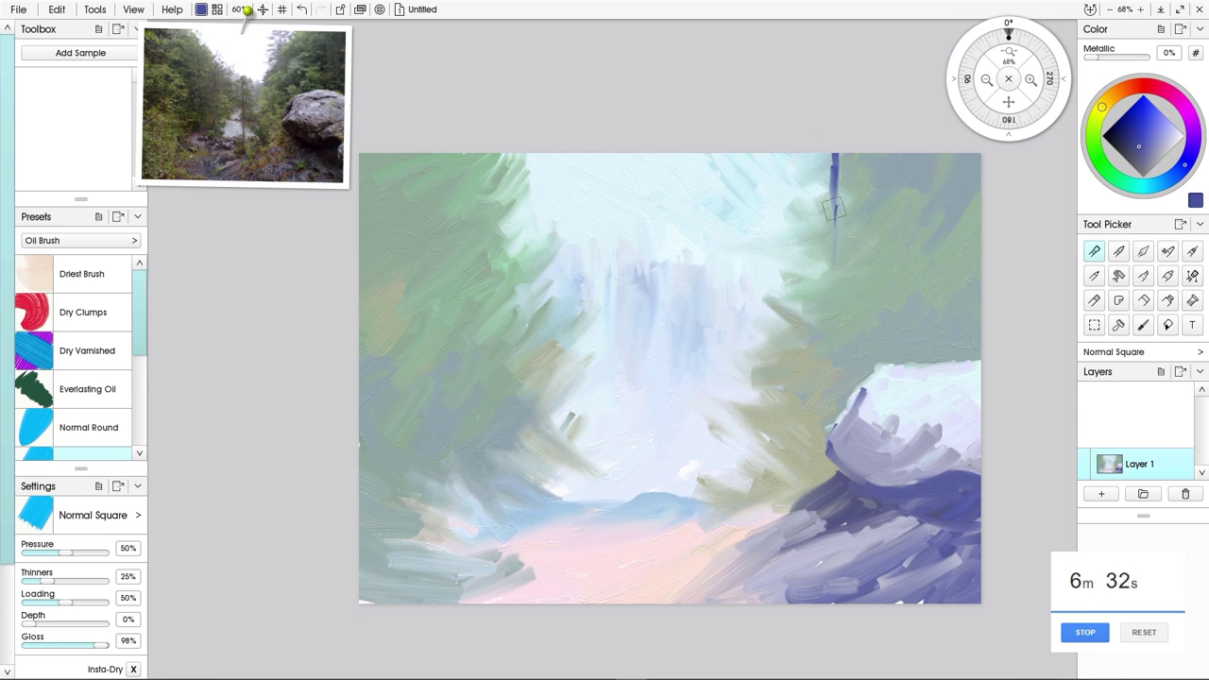
pyautogui.moveTo(833, 209)
pyautogui.mouseDown()
pyautogui.moveTo(834, 309)
pyautogui.moveTo(835, 253)
pyautogui.mouseUp()
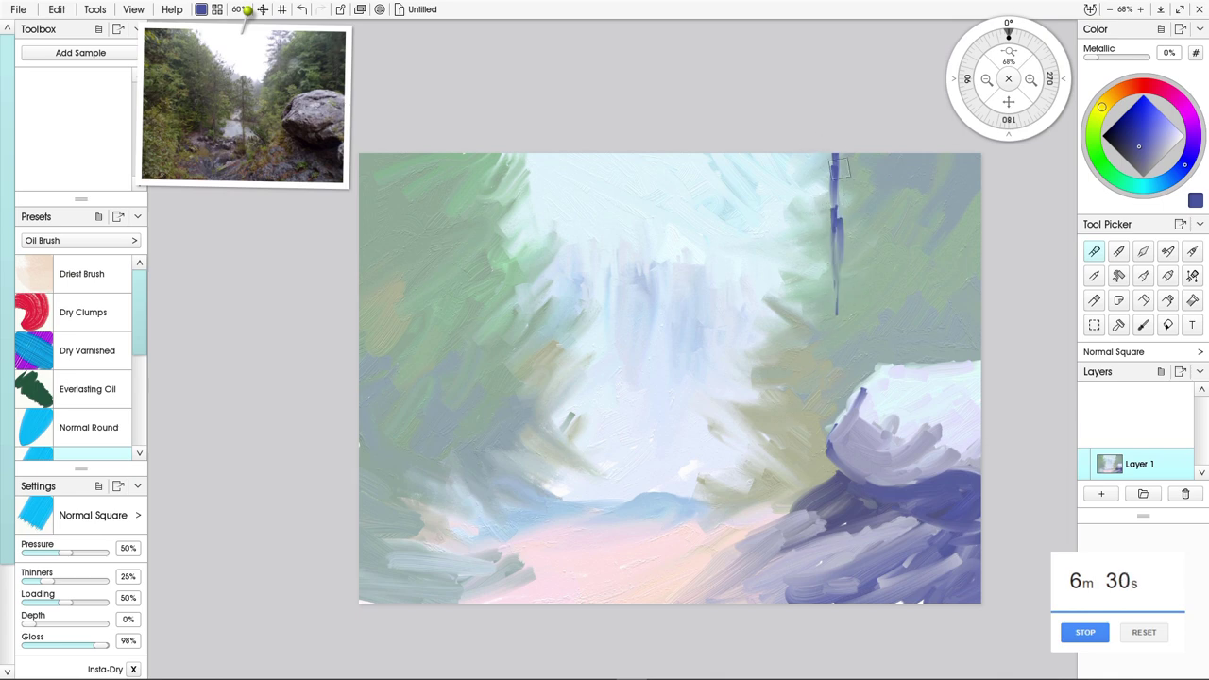
pyautogui.moveTo(838, 169); pyautogui.dragTo(834, 288)
pyautogui.moveTo(835, 237)
pyautogui.mouseDown()
pyautogui.moveTo(836, 357)
pyautogui.moveTo(837, 293)
pyautogui.mouseUp()
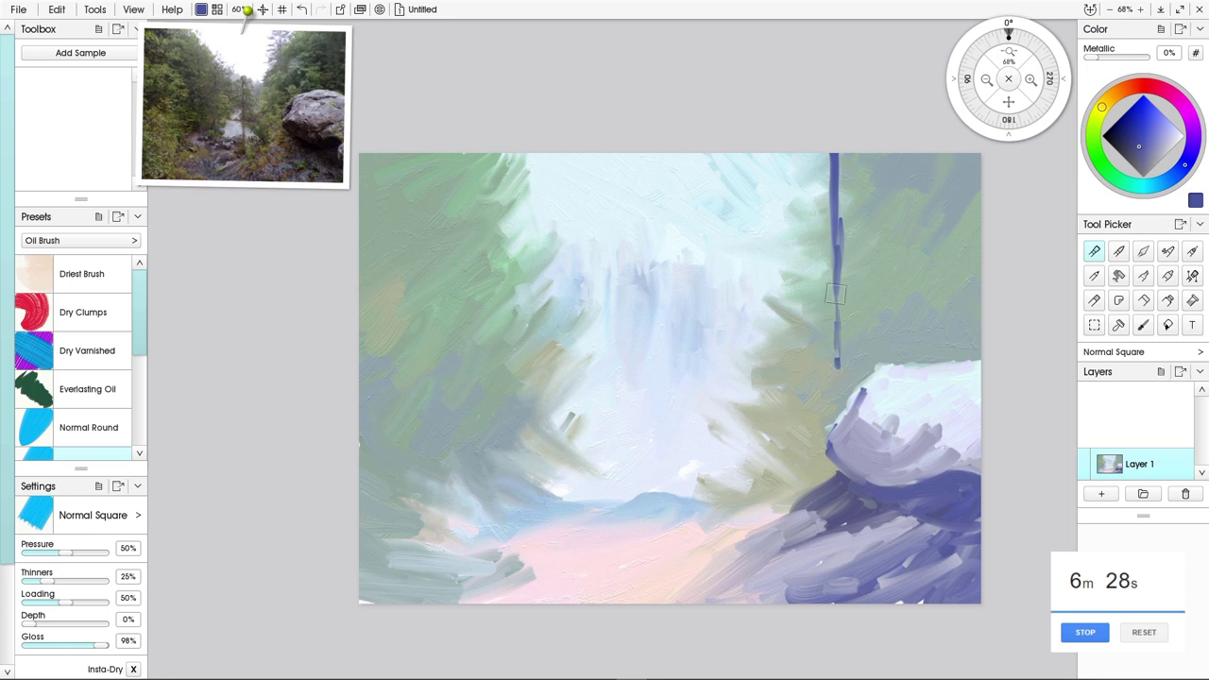
pyautogui.moveTo(818, 154)
pyautogui.mouseDown()
pyautogui.moveTo(820, 356)
pyautogui.moveTo(817, 216)
pyautogui.mouseUp()
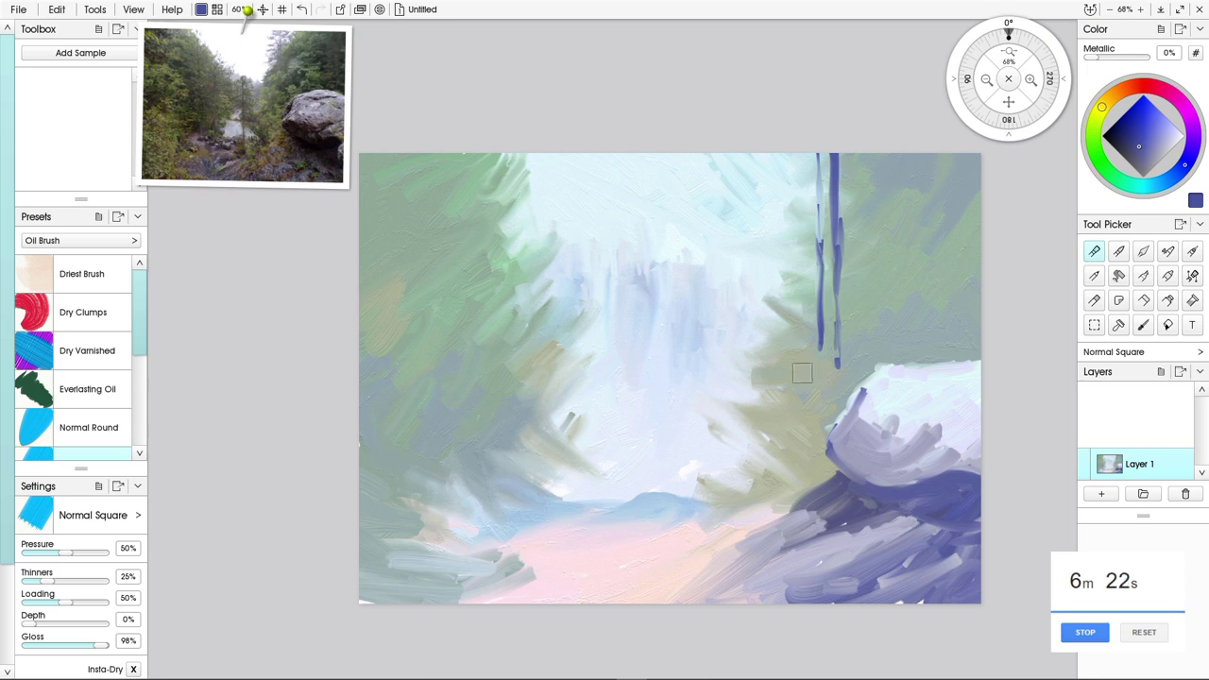
pyautogui.moveTo(818, 335)
pyautogui.mouseDown()
pyautogui.moveTo(821, 411)
pyautogui.moveTo(819, 328)
pyautogui.mouseUp()
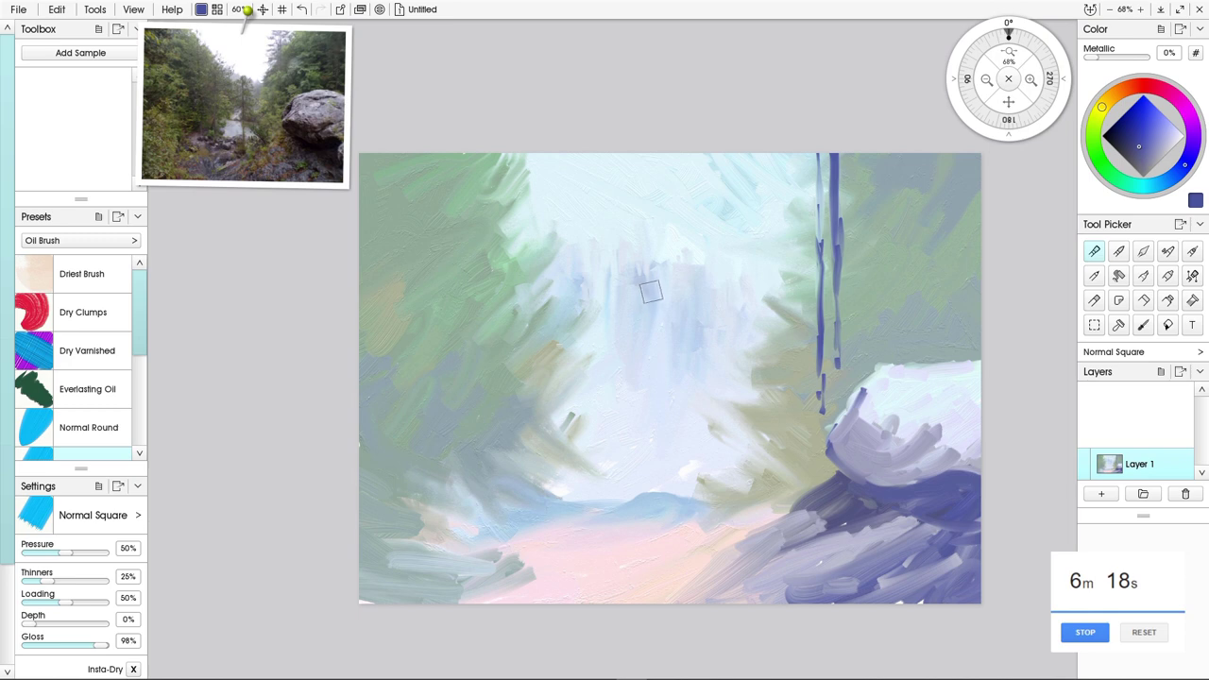
# Paint a slightly leaning indigo trunk in the misty center and two tall thin trunks along the edge of the left foliage
pyautogui.moveTo(651, 289); pyautogui.dragTo(652, 311)
pyautogui.moveTo(658, 352); pyautogui.dragTo(660, 374)
pyautogui.moveTo(654, 306)
pyautogui.mouseDown()
pyautogui.moveTo(675, 516)
pyautogui.moveTo(669, 466)
pyautogui.moveTo(679, 515)
pyautogui.moveTo(670, 477)
pyautogui.mouseUp()
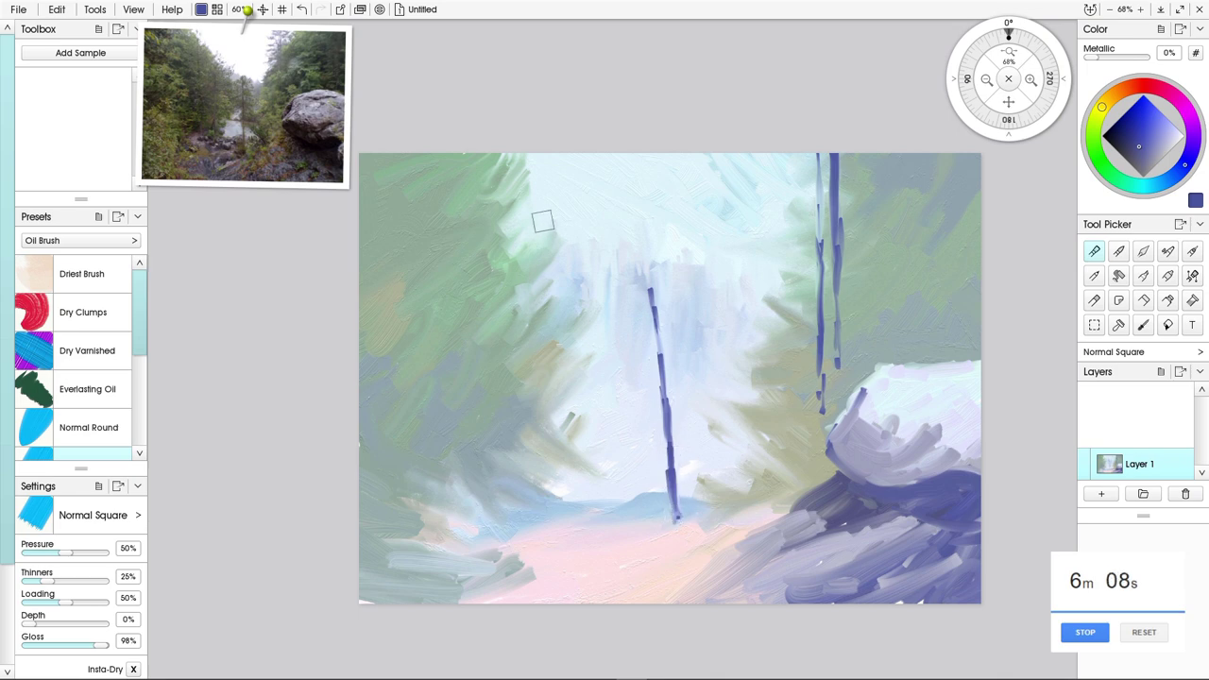
pyautogui.moveTo(494, 170); pyautogui.dragTo(482, 503)
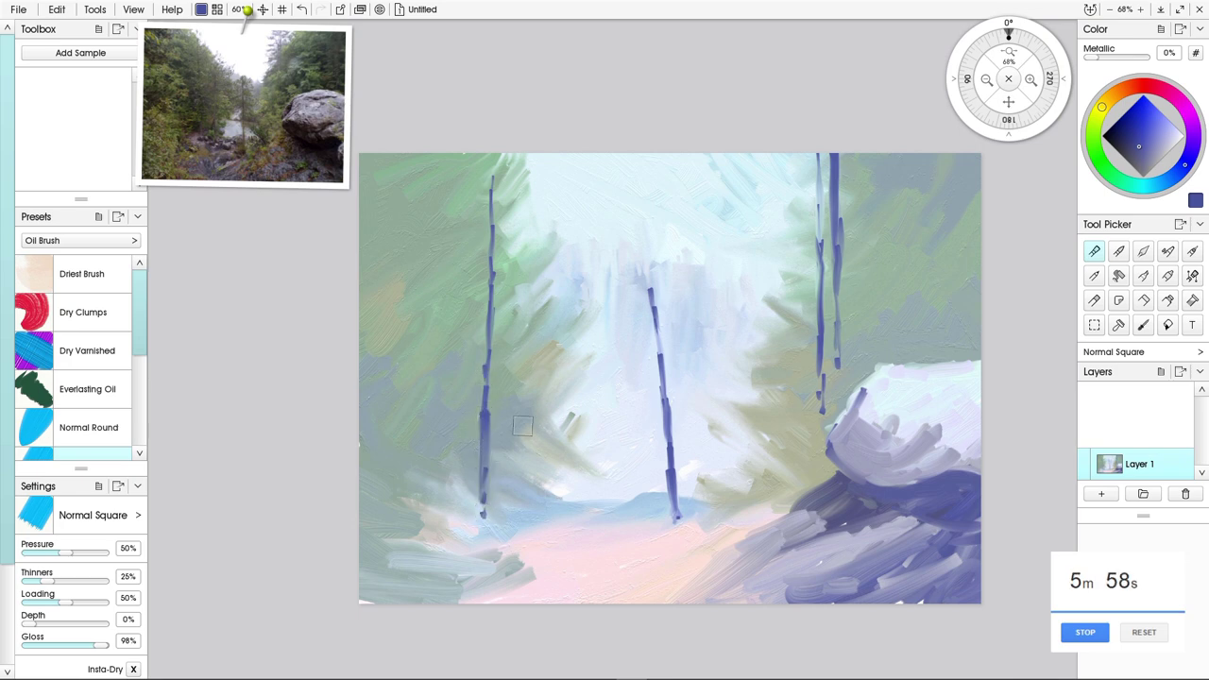
pyautogui.moveTo(533, 357); pyautogui.dragTo(536, 503)
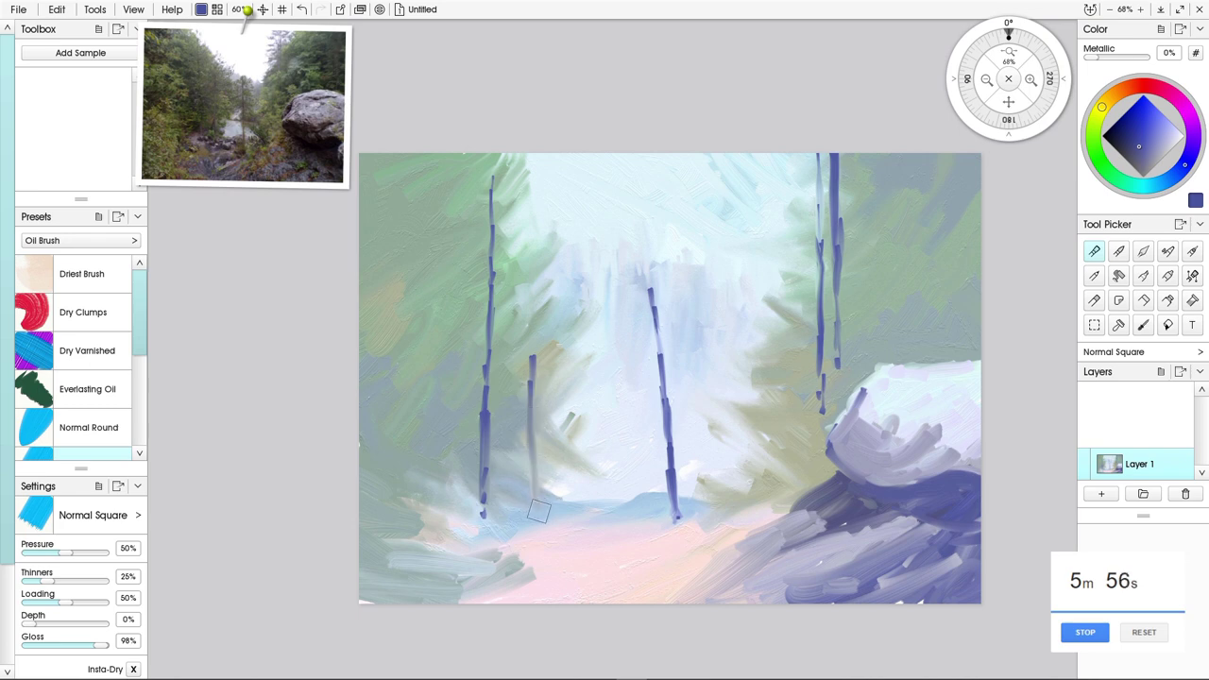
pyautogui.moveTo(539, 255); pyautogui.dragTo(536, 511)
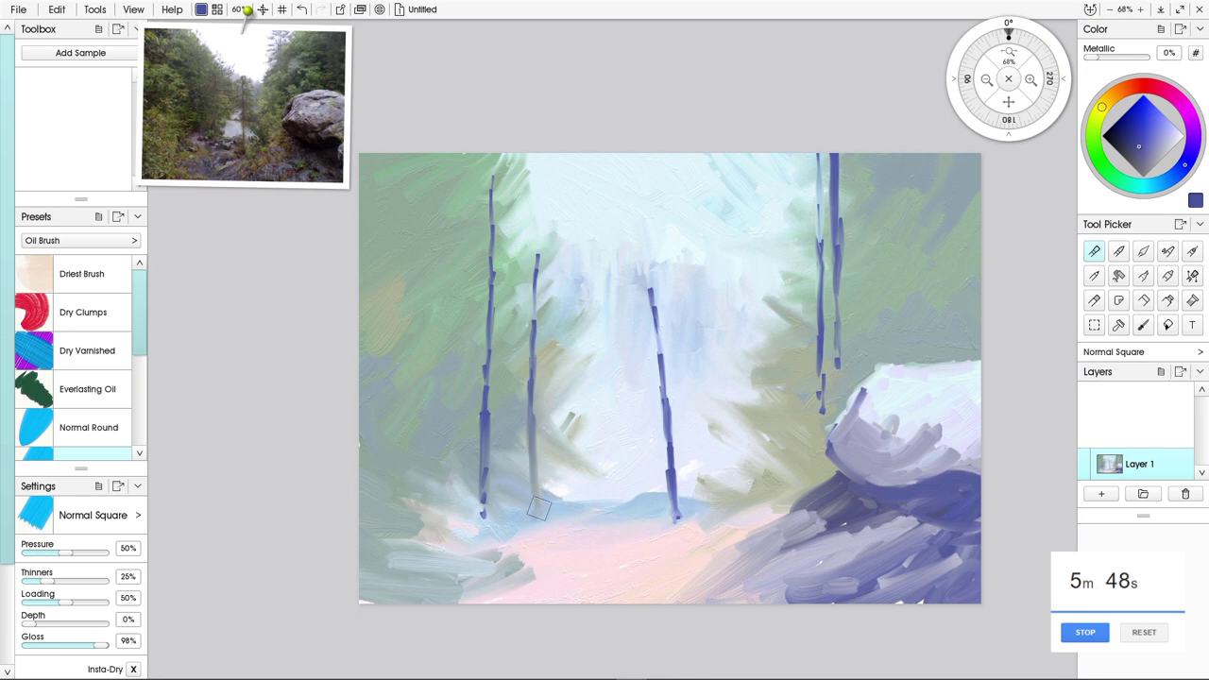
# Choose a pale yellow color and dab a small cluster of leaves beside the right-hand trunks
pyautogui.click(1096, 154)
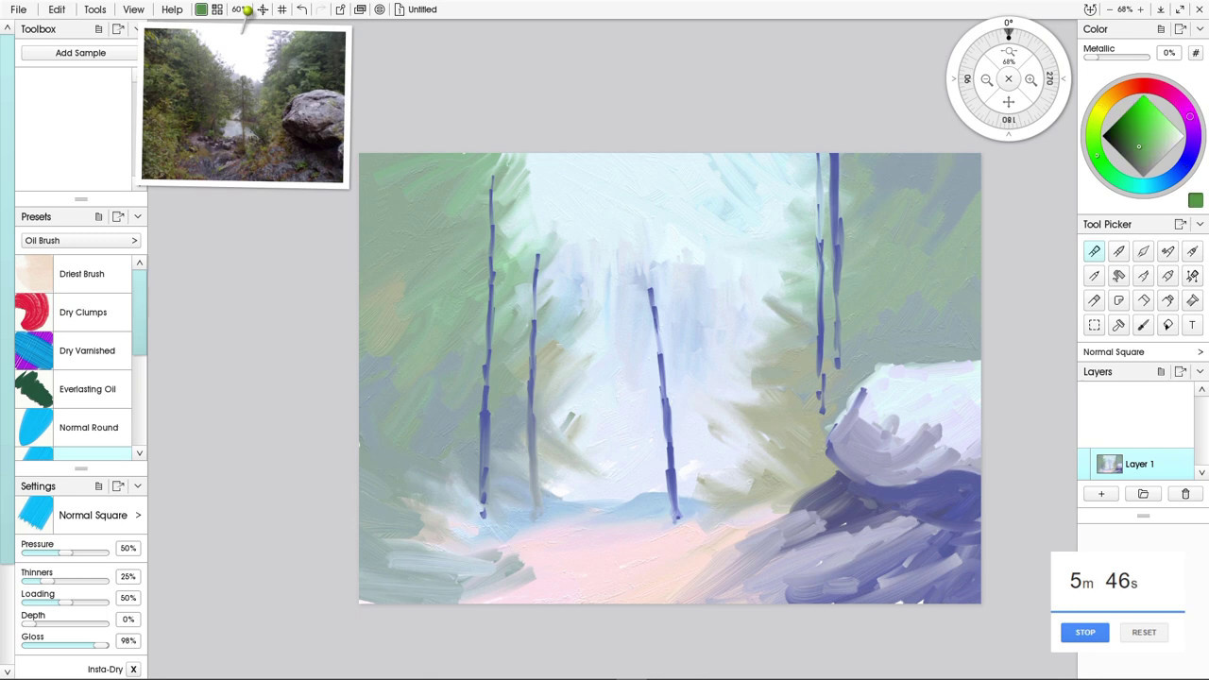
pyautogui.click(1169, 124)
pyautogui.click(1100, 112)
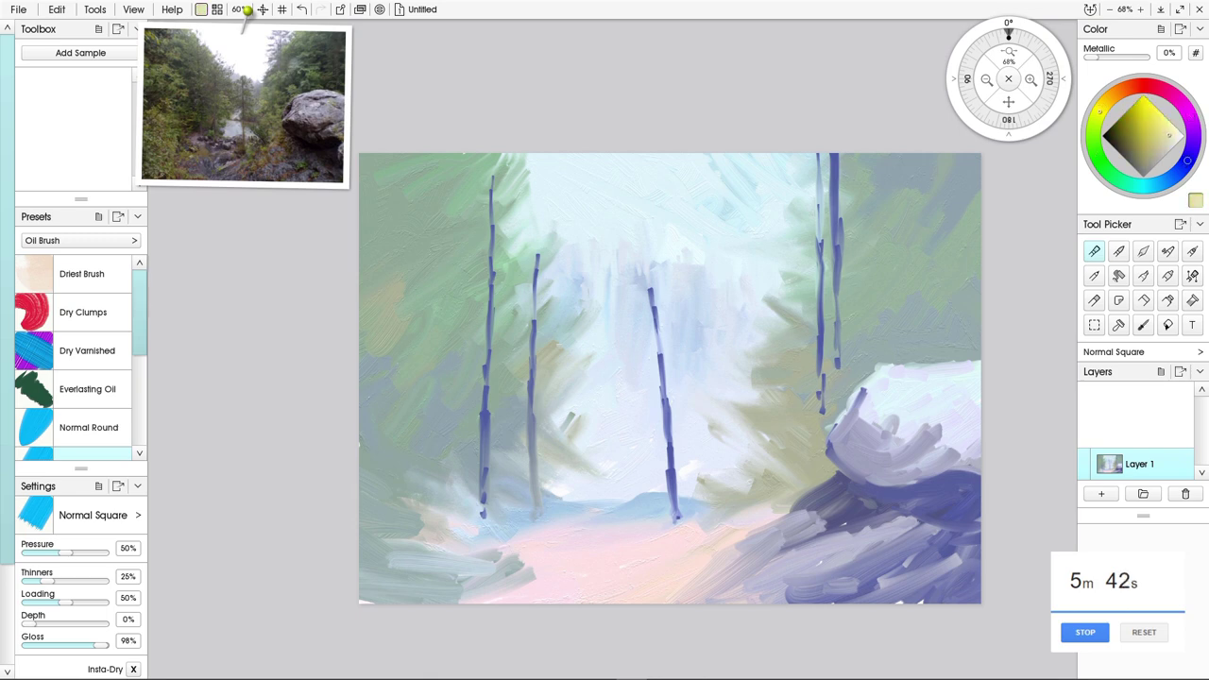
pyautogui.moveTo(803, 229)
pyautogui.mouseDown()
pyautogui.moveTo(805, 274)
pyautogui.moveTo(781, 284)
pyautogui.moveTo(798, 266)
pyautogui.moveTo(774, 284)
pyautogui.mouseUp()
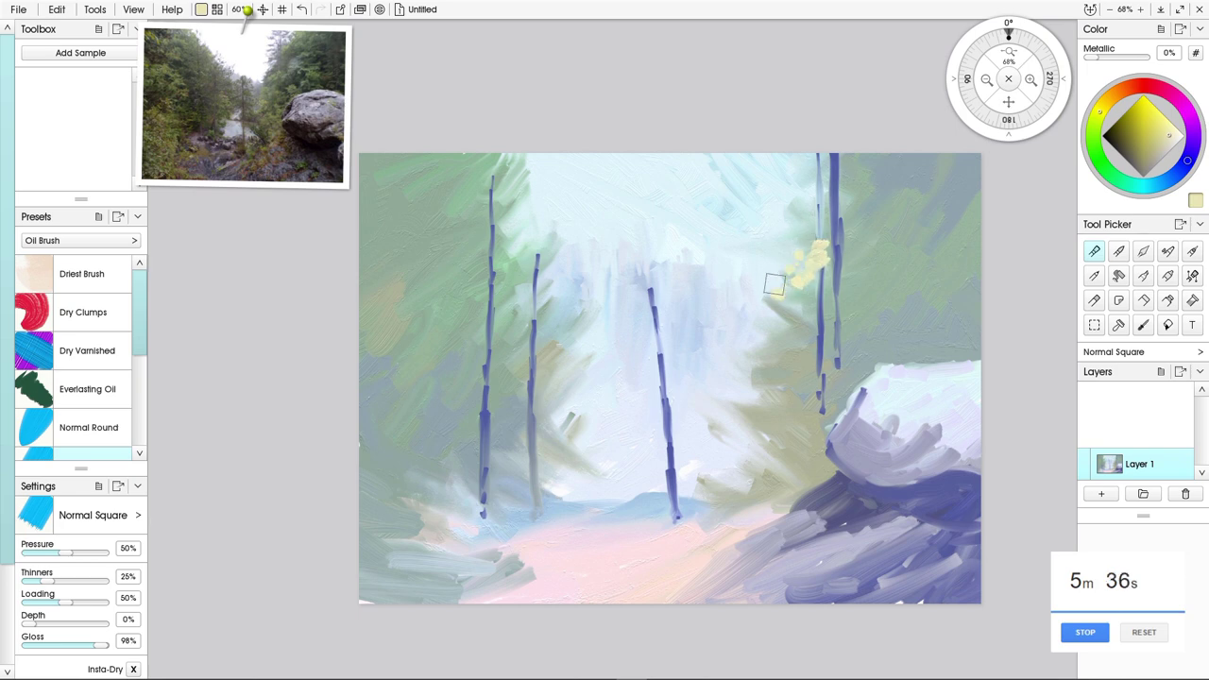
# Switch to the Thick Gloss preset and dab pale yellow leaves around the right-hand trunks and down toward the boulder
pyautogui.scroll(-4, 81, 359)
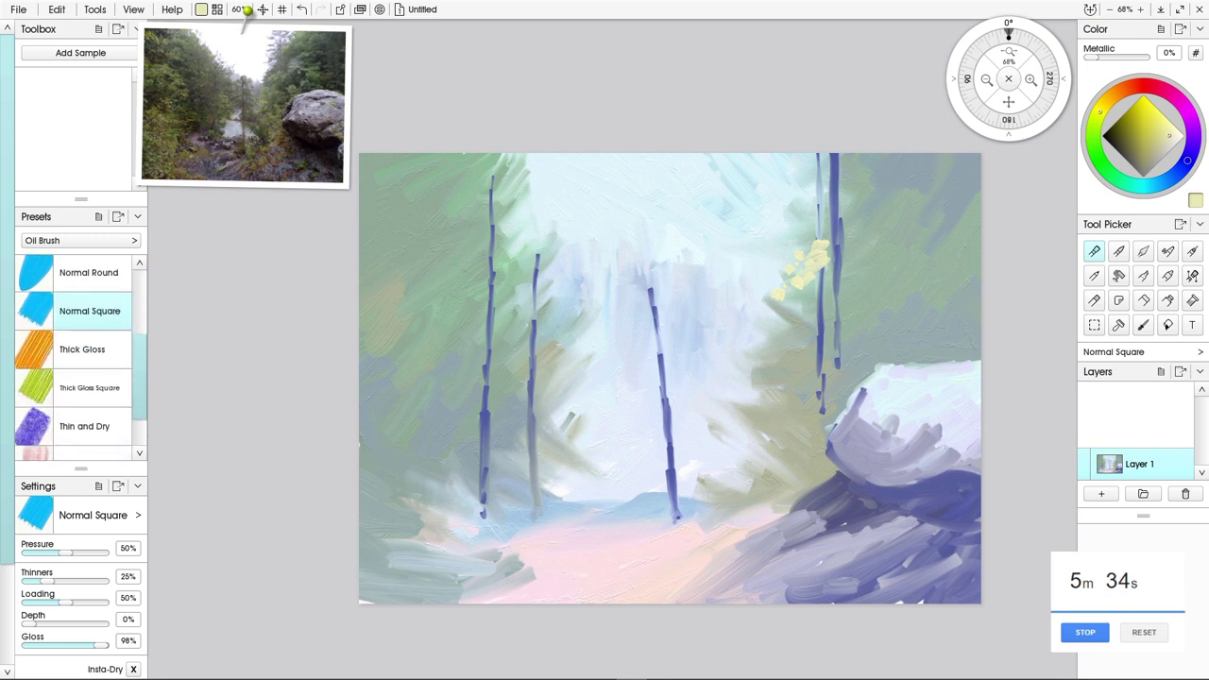
pyautogui.click(82, 347)
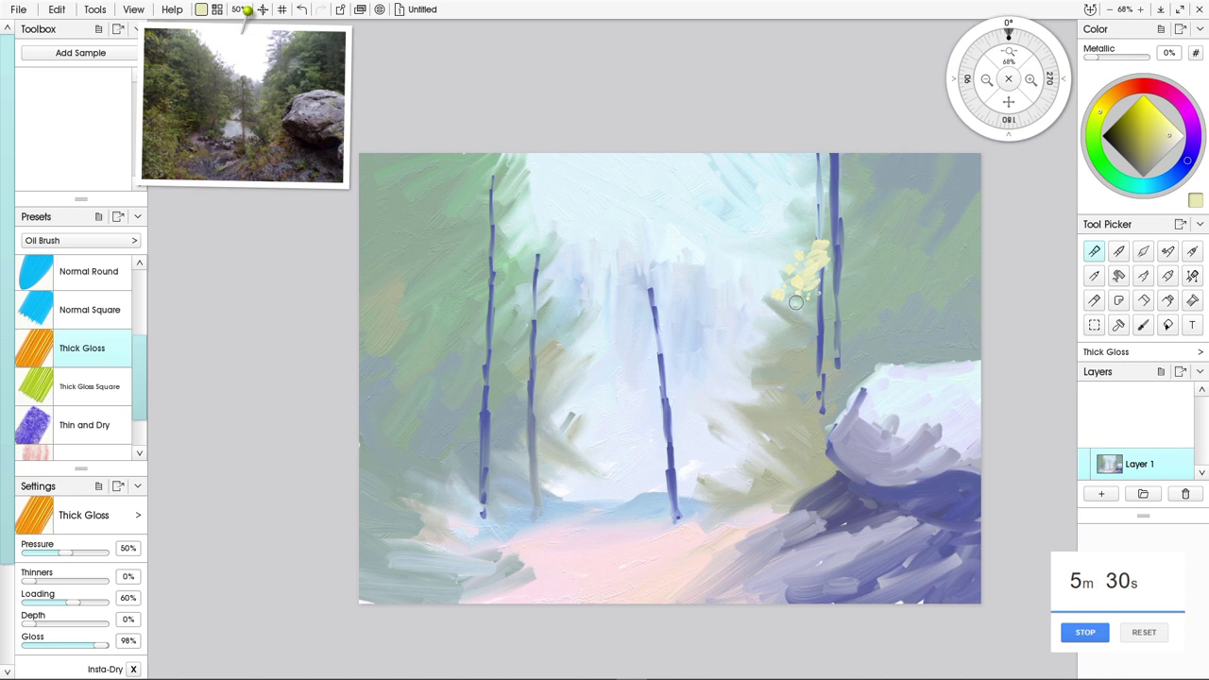
pyautogui.moveTo(839, 244); pyautogui.dragTo(843, 248)
pyautogui.click(852, 260)
pyautogui.click(864, 259)
pyautogui.moveTo(894, 303); pyautogui.dragTo(892, 326)
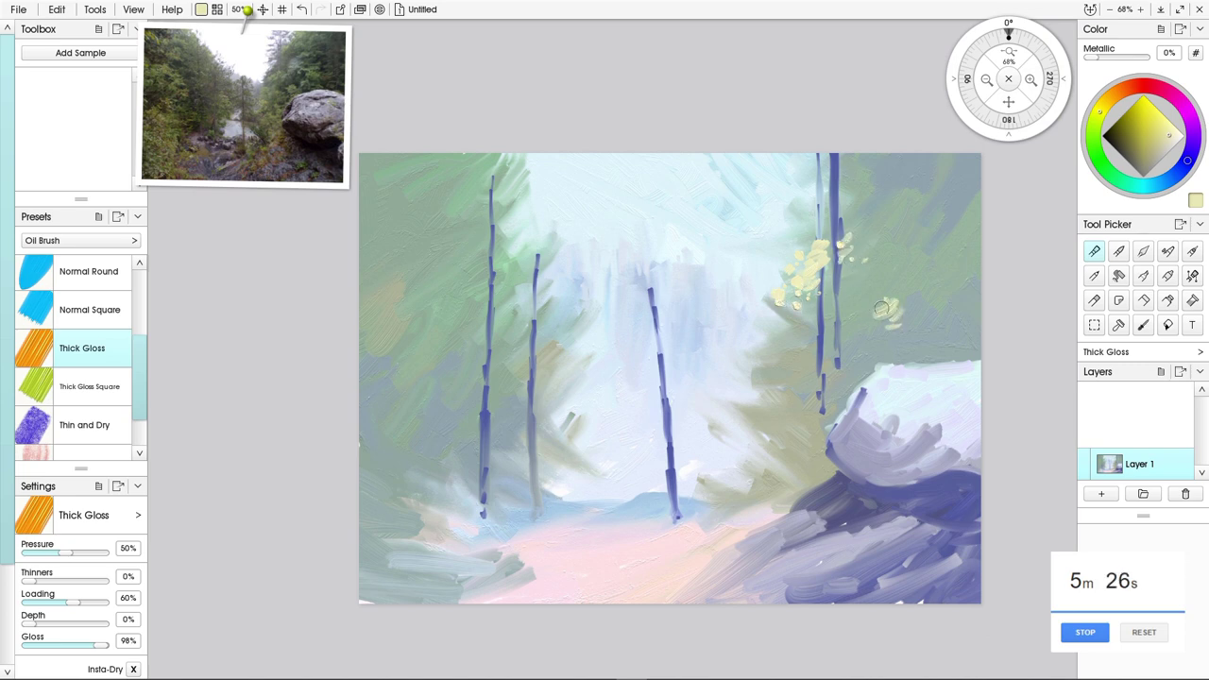
pyautogui.moveTo(883, 285)
pyautogui.mouseDown()
pyautogui.moveTo(873, 342)
pyautogui.moveTo(844, 363)
pyautogui.moveTo(867, 366)
pyautogui.moveTo(809, 374)
pyautogui.mouseUp()
# Add darker olive-yellow leaf strokes across the right-hand trunks and the foliage above the boulder
pyautogui.click(1146, 146)
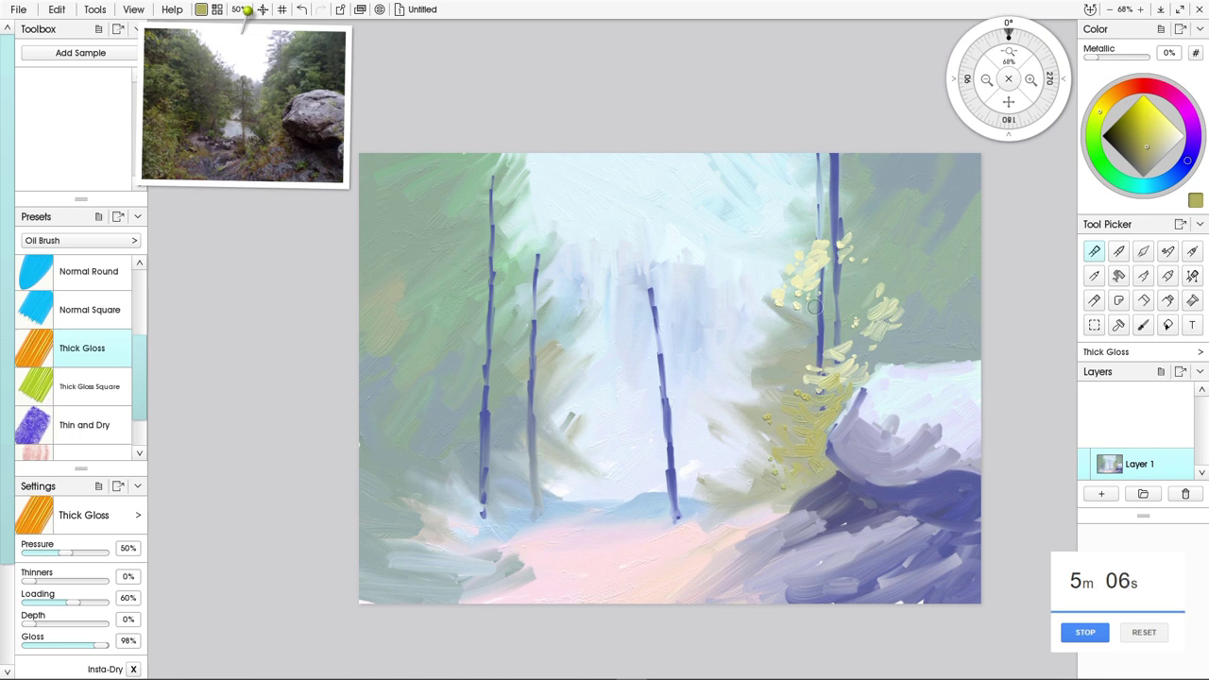
pyautogui.moveTo(830, 267); pyautogui.dragTo(848, 246)
pyautogui.click(846, 251)
pyautogui.click(816, 253)
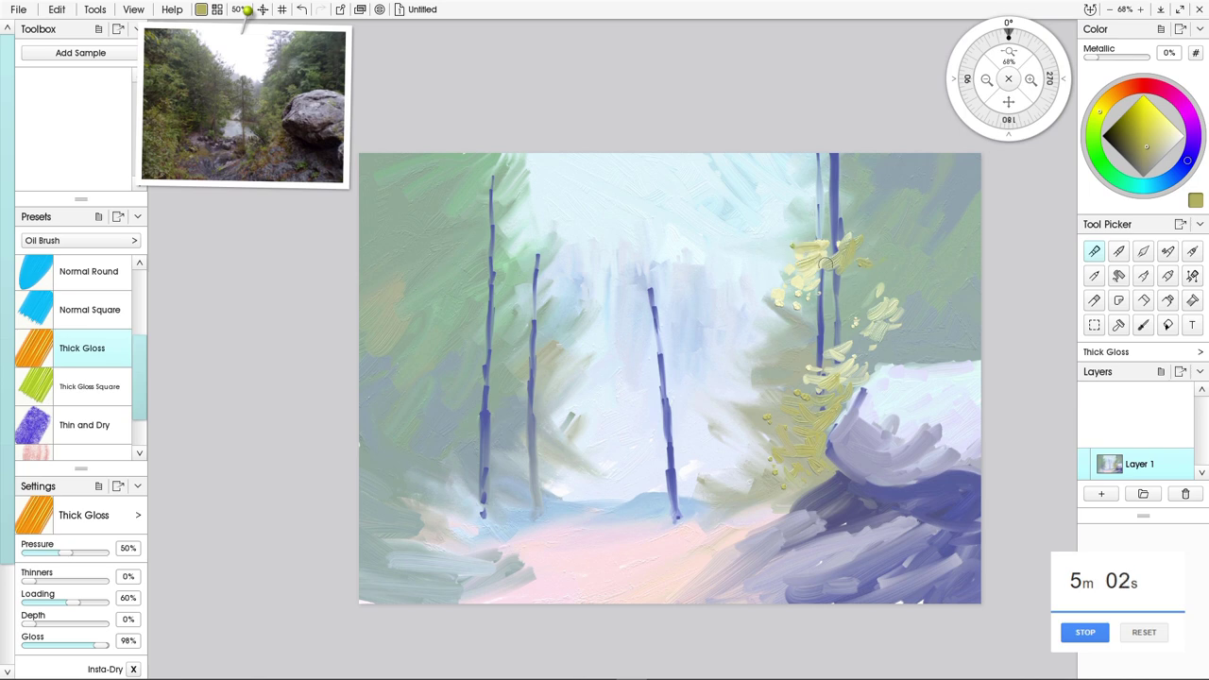
pyautogui.moveTo(801, 292)
pyautogui.mouseDown()
pyautogui.moveTo(837, 283)
pyautogui.moveTo(828, 290)
pyautogui.moveTo(873, 252)
pyautogui.moveTo(868, 274)
pyautogui.moveTo(901, 274)
pyautogui.moveTo(909, 318)
pyautogui.mouseUp()
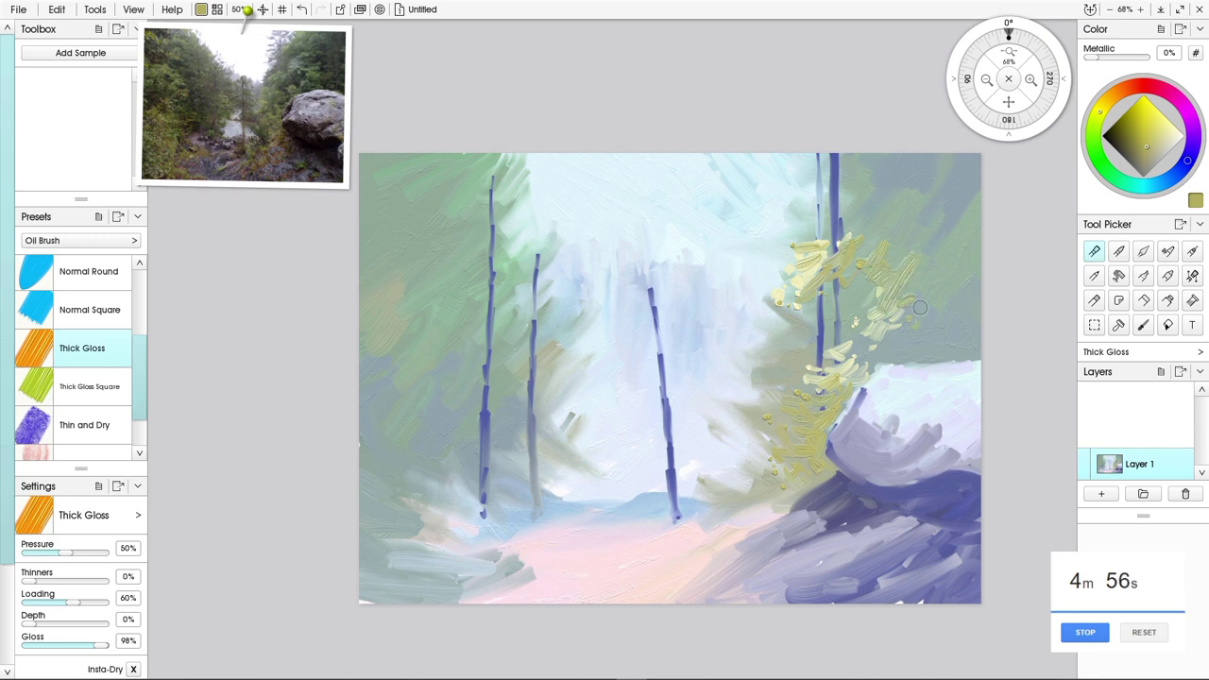
# Blend the olive-yellow leaves into the right foliage with the Hard Out Smudge knife
pyautogui.press('k')
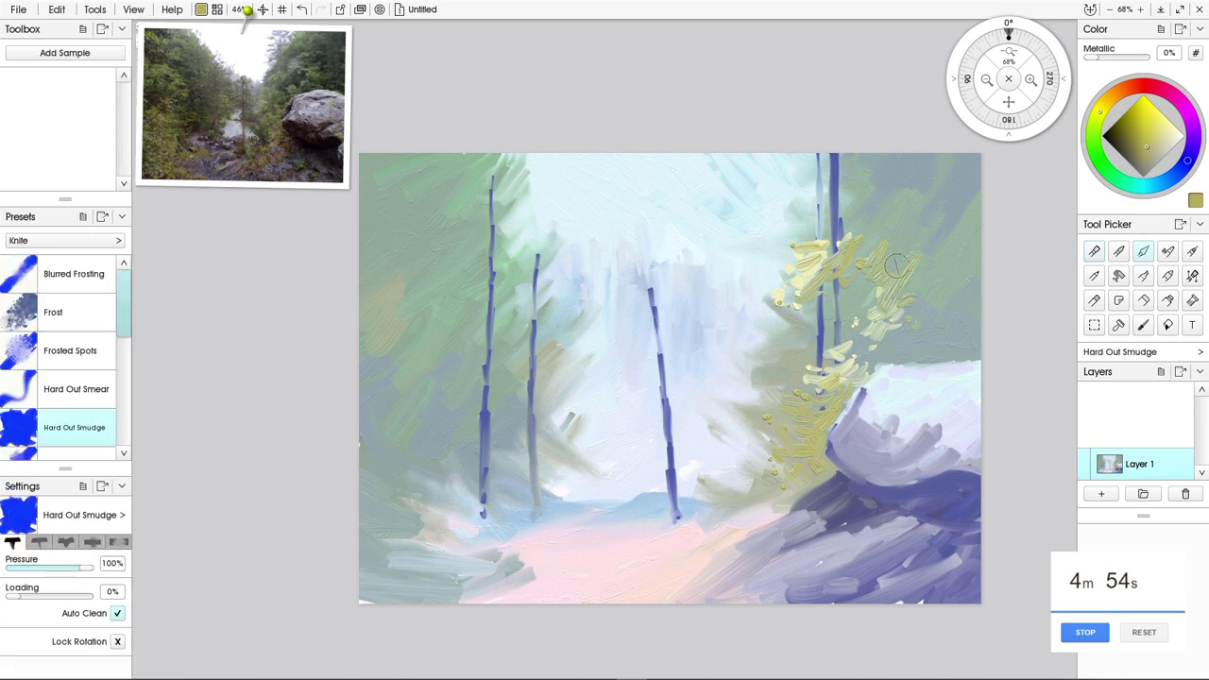
pyautogui.moveTo(890, 229)
pyautogui.mouseDown()
pyautogui.moveTo(868, 270)
pyautogui.moveTo(866, 318)
pyautogui.moveTo(912, 327)
pyautogui.mouseUp()
pyautogui.moveTo(839, 257)
pyautogui.mouseDown()
pyautogui.moveTo(865, 169)
pyautogui.moveTo(798, 269)
pyautogui.moveTo(856, 217)
pyautogui.moveTo(792, 261)
pyautogui.moveTo(855, 167)
pyautogui.moveTo(773, 236)
pyautogui.mouseUp()
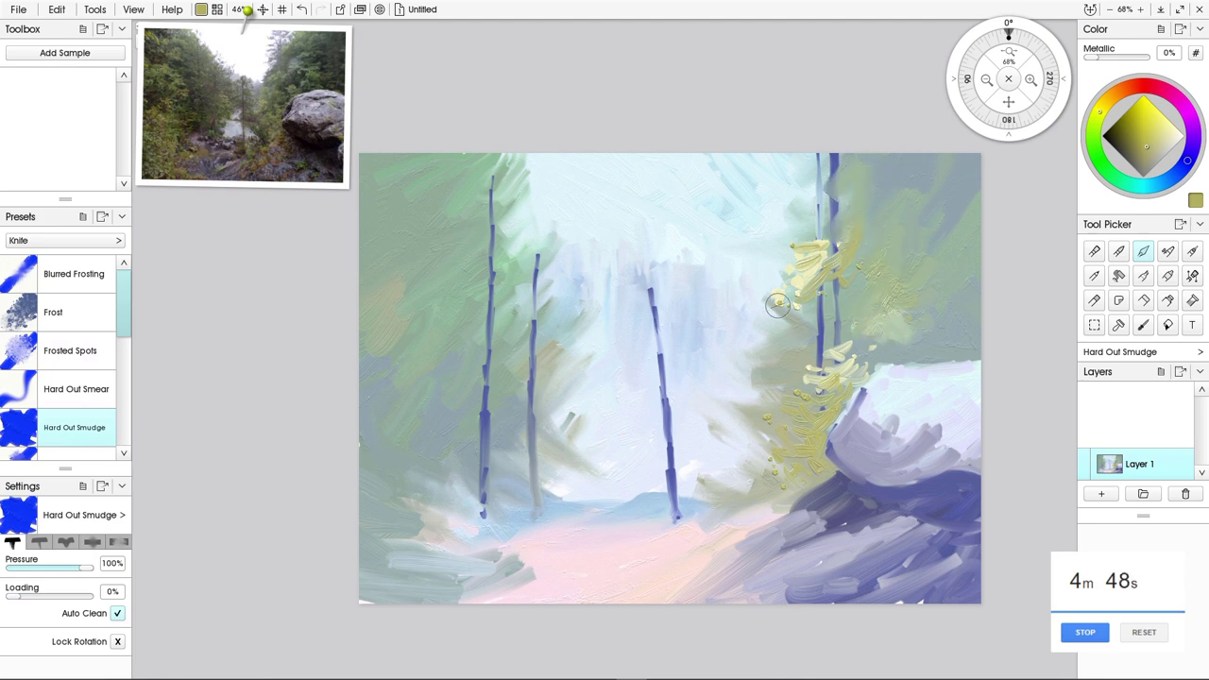
# Return to the Thick Gloss oil brush and dab muted blue-gray leaves beside the tops of the right-hand trunks
pyautogui.click(1094, 250)
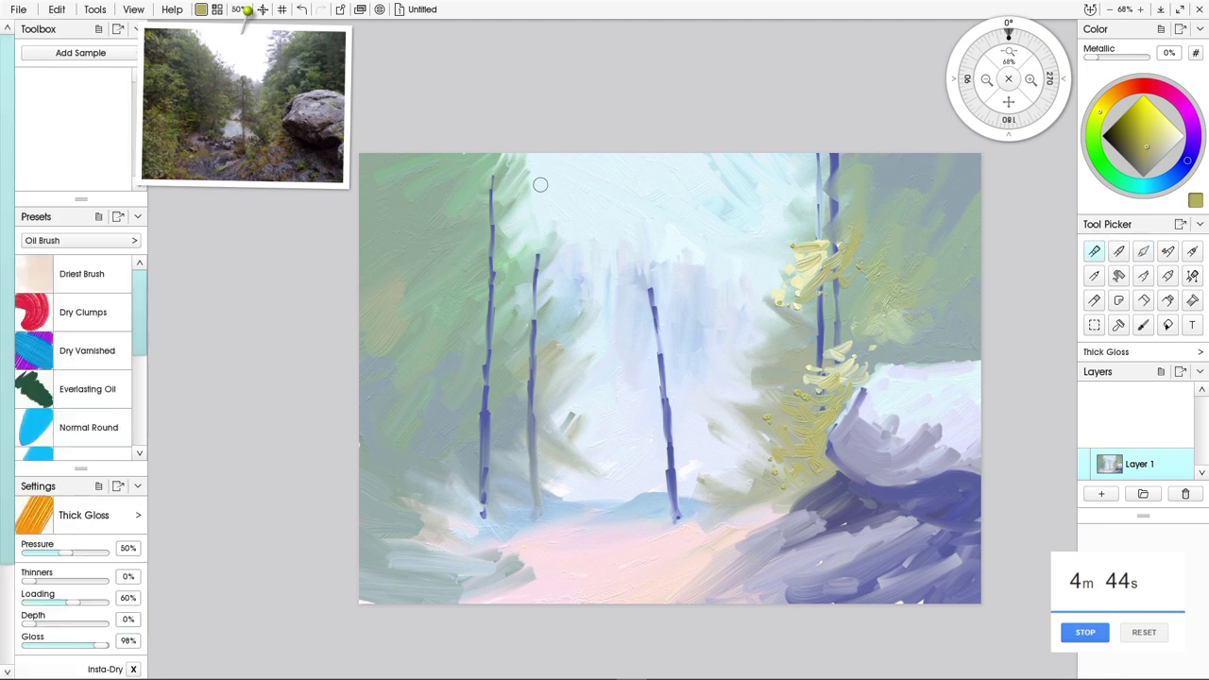
pyautogui.click(1154, 186)
pyautogui.click(1159, 116)
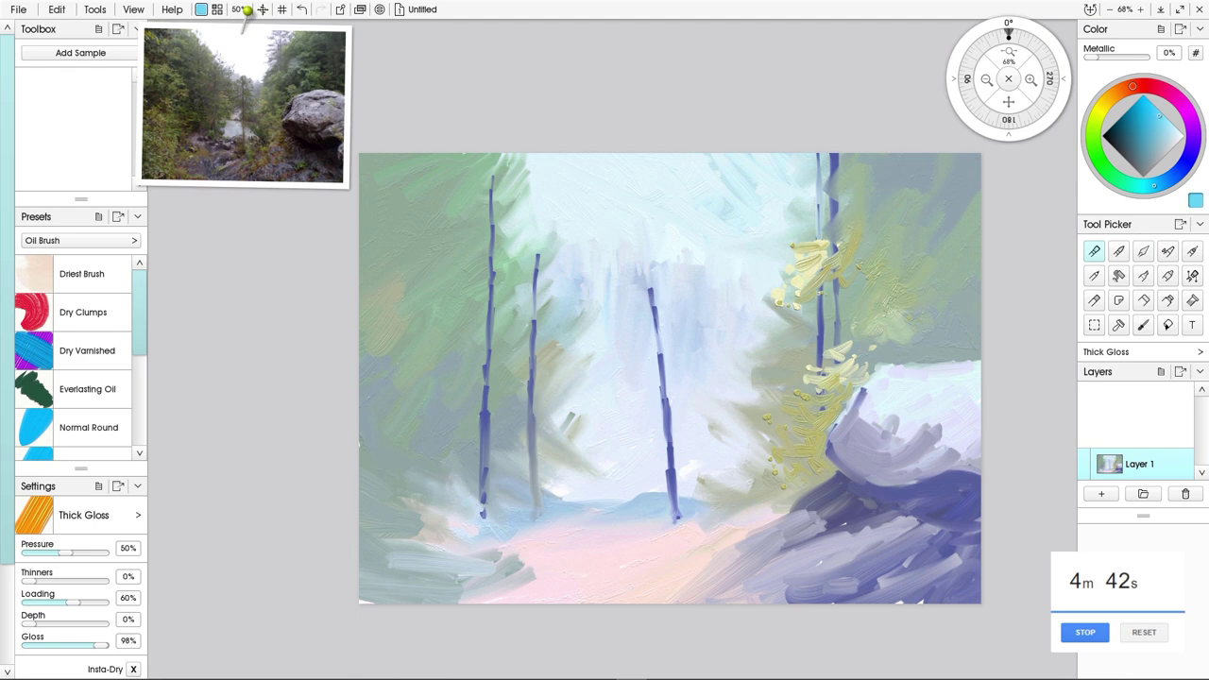
pyautogui.click(1155, 155)
pyautogui.click(1152, 157)
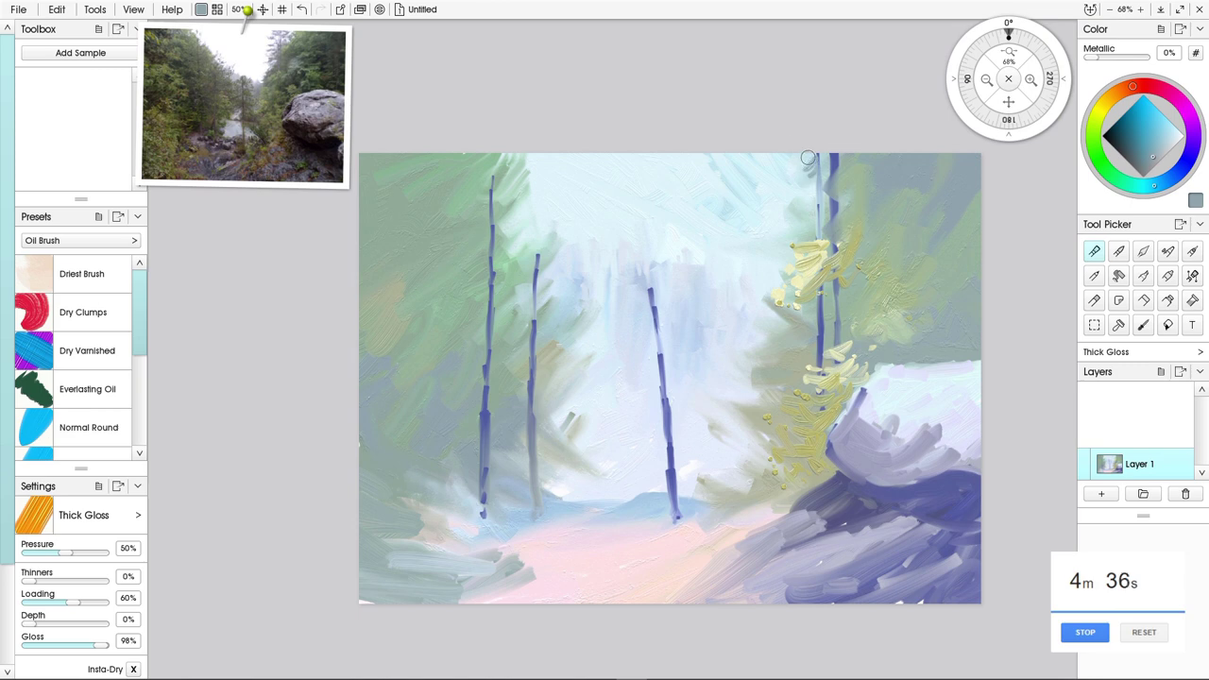
pyautogui.click(786, 177)
pyautogui.moveTo(813, 157); pyautogui.dragTo(805, 199)
pyautogui.click(796, 200)
# Build up the upper foliage around the right-hand trunks with darker slate-teal strokes and dabs
pyautogui.click(1137, 155)
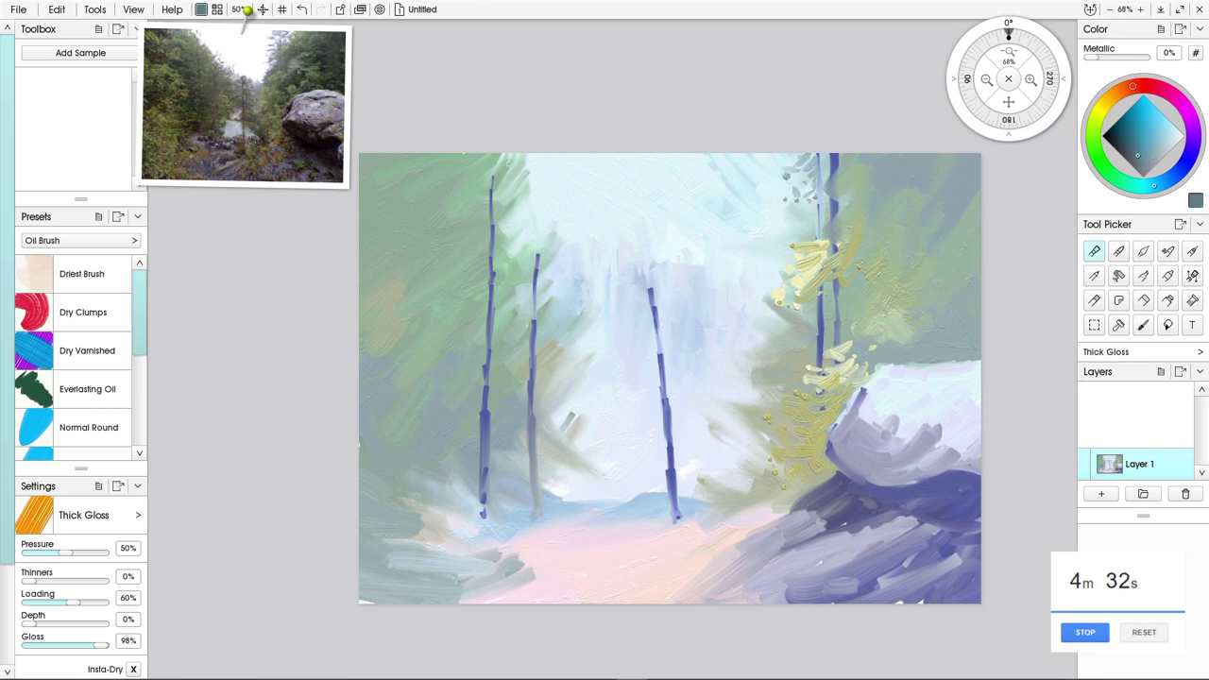
pyautogui.moveTo(811, 175)
pyautogui.mouseDown()
pyautogui.moveTo(838, 149)
pyautogui.moveTo(848, 174)
pyautogui.moveTo(861, 165)
pyautogui.moveTo(832, 206)
pyautogui.moveTo(851, 188)
pyautogui.moveTo(837, 200)
pyautogui.moveTo(860, 204)
pyautogui.moveTo(814, 184)
pyautogui.moveTo(786, 206)
pyautogui.moveTo(815, 207)
pyautogui.moveTo(797, 234)
pyautogui.mouseUp()
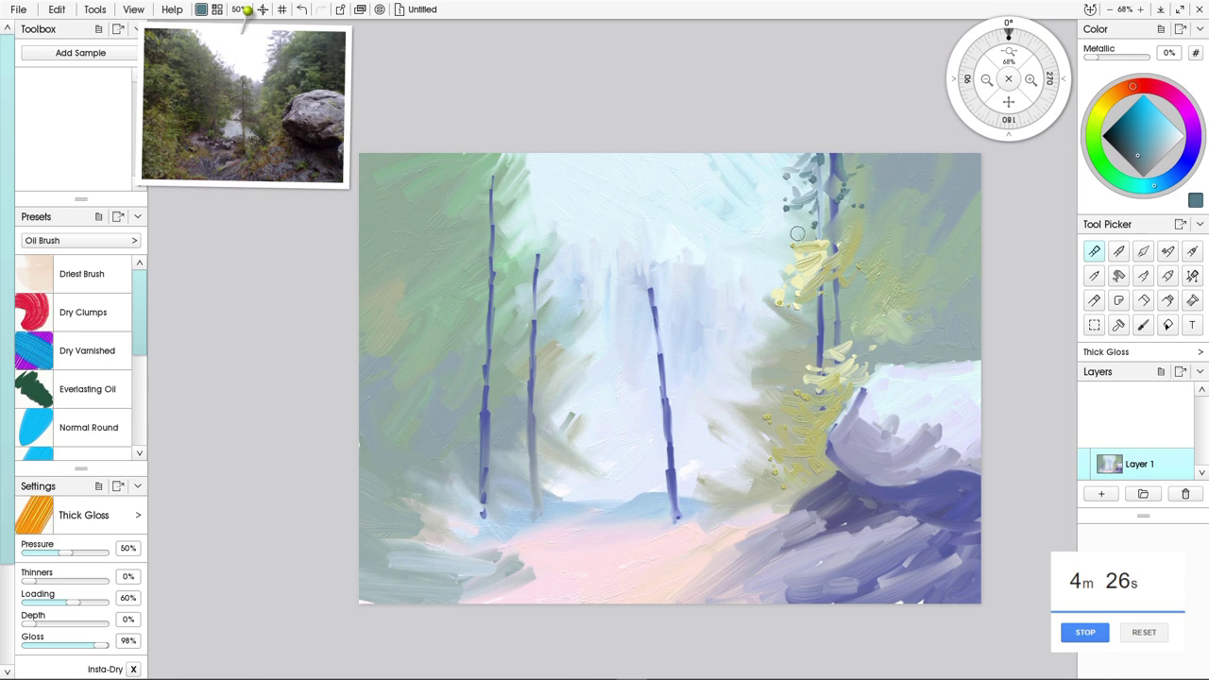
pyautogui.click(798, 233)
pyautogui.moveTo(786, 182)
pyautogui.mouseDown()
pyautogui.moveTo(816, 170)
pyautogui.moveTo(761, 205)
pyautogui.moveTo(787, 216)
pyautogui.moveTo(817, 206)
pyautogui.moveTo(776, 232)
pyautogui.moveTo(812, 218)
pyautogui.moveTo(775, 215)
pyautogui.moveTo(822, 204)
pyautogui.moveTo(831, 237)
pyautogui.mouseUp()
pyautogui.moveTo(788, 151)
pyautogui.mouseDown()
pyautogui.moveTo(780, 157)
pyautogui.moveTo(814, 159)
pyautogui.moveTo(790, 182)
pyautogui.moveTo(773, 178)
pyautogui.mouseUp()
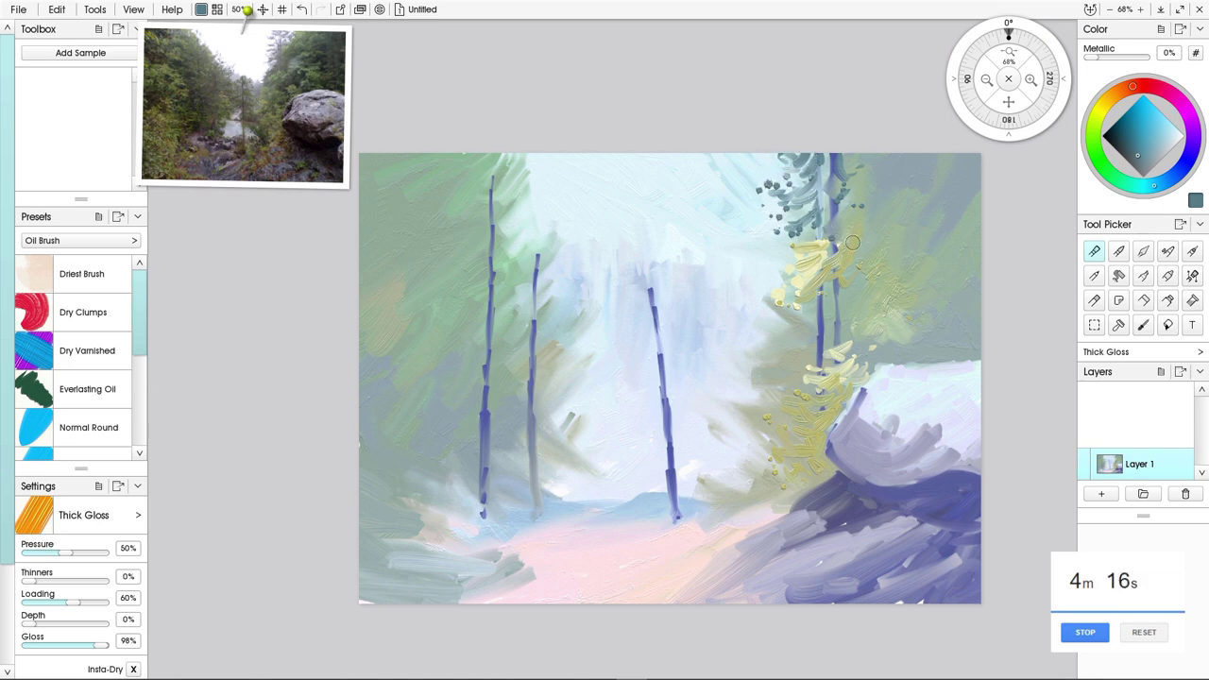
# Add slate-teal leaf dabs beside the yellow foliage and paint thin distant trees in the right foliage above the boulder
pyautogui.moveTo(859, 247)
pyautogui.mouseDown()
pyautogui.moveTo(845, 263)
pyautogui.moveTo(861, 254)
pyautogui.moveTo(871, 301)
pyautogui.mouseUp()
pyautogui.moveTo(931, 246)
pyautogui.mouseDown()
pyautogui.moveTo(929, 348)
pyautogui.moveTo(930, 297)
pyautogui.moveTo(931, 336)
pyautogui.mouseUp()
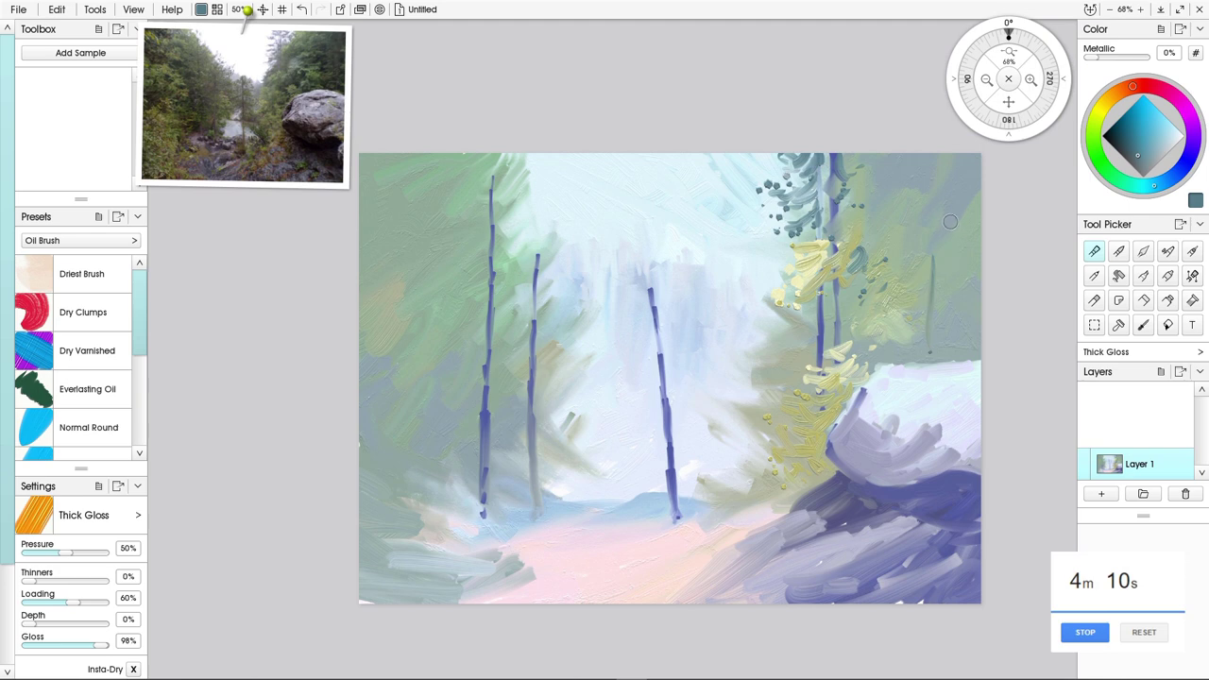
pyautogui.moveTo(951, 222); pyautogui.dragTo(946, 331)
pyautogui.moveTo(956, 226)
pyautogui.mouseDown()
pyautogui.moveTo(964, 264)
pyautogui.moveTo(946, 269)
pyautogui.moveTo(939, 236)
pyautogui.moveTo(930, 241)
pyautogui.moveTo(927, 272)
pyautogui.moveTo(897, 289)
pyautogui.moveTo(921, 271)
pyautogui.moveTo(898, 347)
pyautogui.mouseUp()
pyautogui.click(958, 252)
pyautogui.click(960, 264)
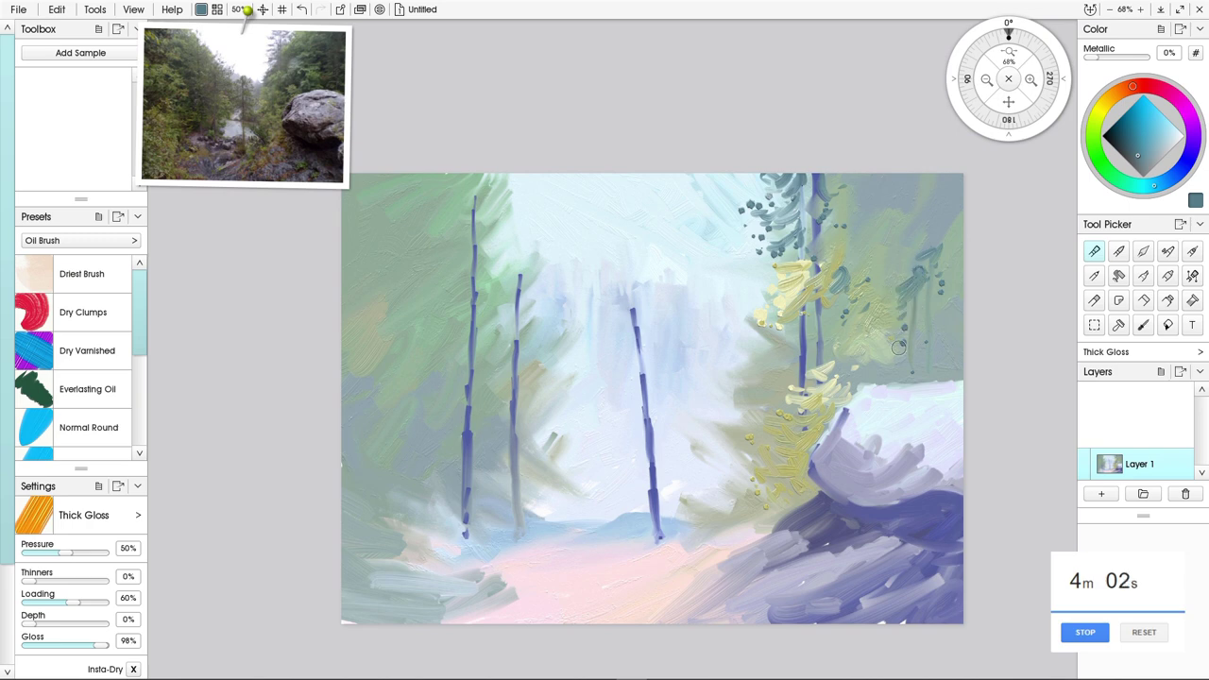
# Paint the pointed top and upper branches of the central conifer in slate-teal strokes
pyautogui.moveTo(632, 303)
pyautogui.mouseDown()
pyautogui.moveTo(628, 268)
pyautogui.moveTo(639, 326)
pyautogui.moveTo(653, 314)
pyautogui.moveTo(639, 304)
pyautogui.moveTo(644, 345)
pyautogui.moveTo(665, 312)
pyautogui.moveTo(637, 326)
pyautogui.moveTo(633, 313)
pyautogui.moveTo(599, 319)
pyautogui.moveTo(660, 337)
pyautogui.moveTo(680, 319)
pyautogui.moveTo(669, 361)
pyautogui.mouseUp()
pyautogui.click(660, 322)
pyautogui.click(650, 327)
pyautogui.click(639, 326)
pyautogui.click(650, 337)
pyautogui.moveTo(673, 345)
pyautogui.mouseDown()
pyautogui.moveTo(659, 361)
pyautogui.moveTo(676, 375)
pyautogui.moveTo(661, 387)
pyautogui.moveTo(637, 366)
pyautogui.moveTo(586, 406)
pyautogui.mouseUp()
pyautogui.moveTo(634, 366); pyautogui.dragTo(594, 399)
pyautogui.moveTo(631, 344)
pyautogui.mouseDown()
pyautogui.moveTo(596, 363)
pyautogui.moveTo(636, 361)
pyautogui.mouseUp()
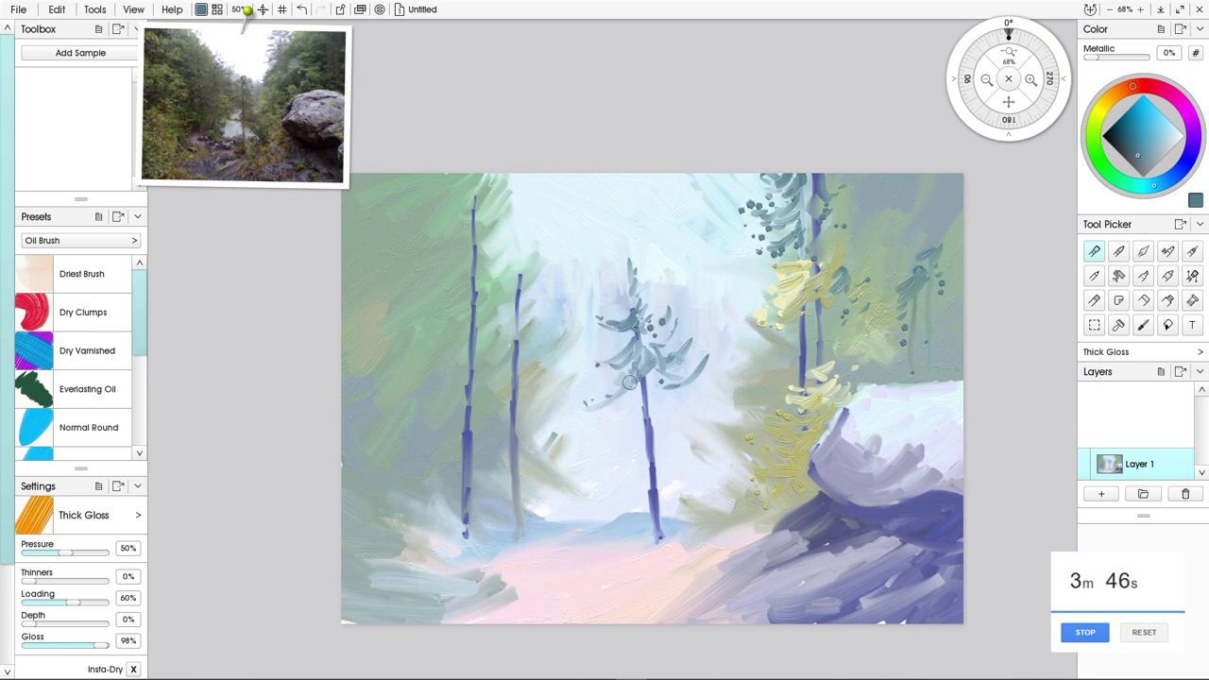
# Add the central conifer's lower slate-teal branches on both sides of the trunk
pyautogui.moveTo(653, 419)
pyautogui.mouseDown()
pyautogui.moveTo(709, 396)
pyautogui.moveTo(674, 424)
pyautogui.moveTo(678, 408)
pyautogui.moveTo(650, 416)
pyautogui.moveTo(691, 406)
pyautogui.moveTo(589, 437)
pyautogui.moveTo(638, 430)
pyautogui.moveTo(630, 420)
pyautogui.moveTo(615, 441)
pyautogui.moveTo(572, 445)
pyautogui.moveTo(628, 431)
pyautogui.moveTo(578, 444)
pyautogui.mouseUp()
pyautogui.click(617, 434)
pyautogui.click(607, 443)
pyautogui.moveTo(640, 415); pyautogui.dragTo(636, 401)
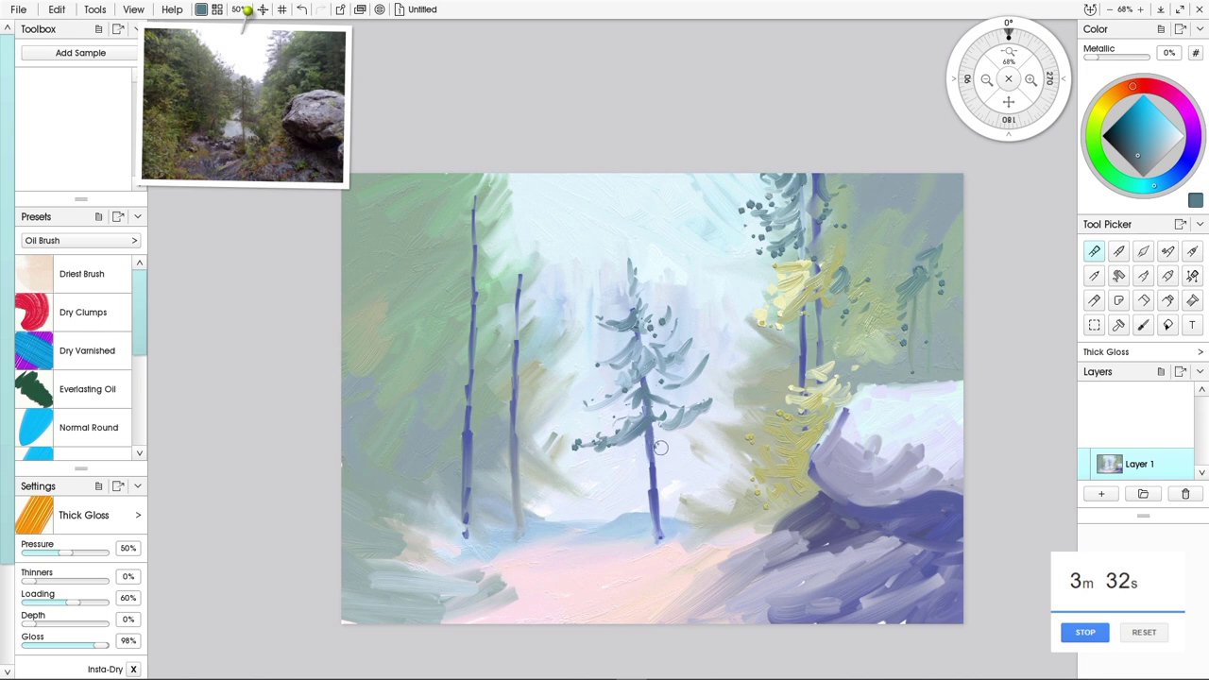
# Paint a small dark shrub on the bank left of the boulder, using slate-teal and dark navy strokes
pyautogui.moveTo(704, 454)
pyautogui.mouseDown()
pyautogui.moveTo(666, 476)
pyautogui.moveTo(648, 469)
pyautogui.moveTo(697, 454)
pyautogui.moveTo(658, 467)
pyautogui.moveTo(714, 526)
pyautogui.moveTo(729, 461)
pyautogui.moveTo(731, 487)
pyautogui.moveTo(735, 475)
pyautogui.moveTo(720, 457)
pyautogui.moveTo(737, 483)
pyautogui.moveTo(731, 463)
pyautogui.moveTo(724, 480)
pyautogui.moveTo(743, 472)
pyautogui.moveTo(744, 493)
pyautogui.moveTo(752, 485)
pyautogui.moveTo(749, 511)
pyautogui.moveTo(729, 488)
pyautogui.moveTo(763, 524)
pyautogui.moveTo(782, 500)
pyautogui.moveTo(757, 538)
pyautogui.moveTo(744, 539)
pyautogui.moveTo(741, 522)
pyautogui.moveTo(761, 526)
pyautogui.moveTo(724, 561)
pyautogui.mouseUp()
pyautogui.click(1125, 140)
pyautogui.click(1179, 173)
pyautogui.moveTo(735, 514); pyautogui.dragTo(735, 537)
pyautogui.moveTo(741, 534); pyautogui.dragTo(755, 512)
pyautogui.click(730, 543)
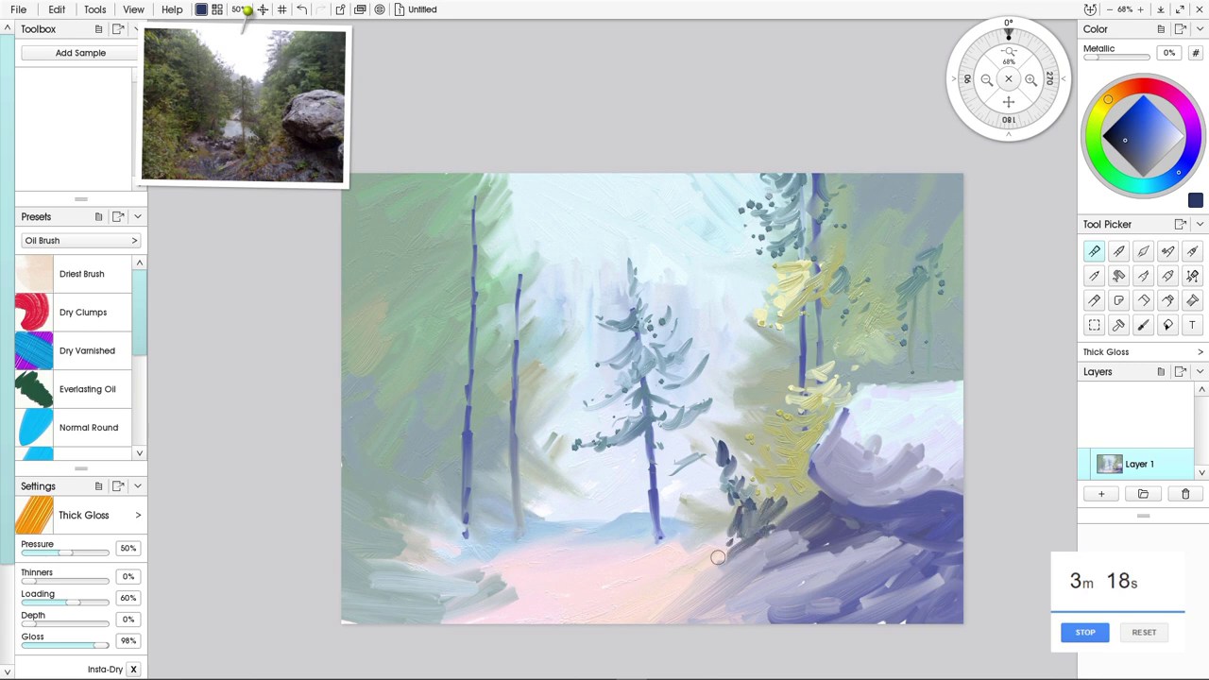
# Cover the trunk nearest the central conifer on the left with dark navy branches from its tip down to its base
pyautogui.moveTo(652, 429); pyautogui.dragTo(676, 421)
pyautogui.moveTo(520, 326); pyautogui.dragTo(517, 342)
pyautogui.moveTo(526, 232)
pyautogui.mouseDown()
pyautogui.moveTo(524, 301)
pyautogui.moveTo(513, 267)
pyautogui.moveTo(545, 296)
pyautogui.moveTo(524, 360)
pyautogui.moveTo(514, 351)
pyautogui.moveTo(536, 342)
pyautogui.moveTo(525, 361)
pyautogui.moveTo(549, 355)
pyautogui.moveTo(520, 381)
pyautogui.moveTo(575, 366)
pyautogui.moveTo(536, 396)
pyautogui.moveTo(526, 374)
pyautogui.moveTo(519, 394)
pyautogui.moveTo(513, 377)
pyautogui.moveTo(495, 385)
pyautogui.moveTo(515, 368)
pyautogui.moveTo(511, 390)
pyautogui.moveTo(473, 385)
pyautogui.moveTo(519, 319)
pyautogui.moveTo(507, 334)
pyautogui.moveTo(493, 325)
pyautogui.moveTo(513, 385)
pyautogui.moveTo(537, 394)
pyautogui.moveTo(524, 446)
pyautogui.moveTo(533, 459)
pyautogui.moveTo(553, 453)
pyautogui.moveTo(548, 481)
pyautogui.mouseUp()
pyautogui.click(539, 359)
pyautogui.click(523, 359)
pyautogui.moveTo(599, 455)
pyautogui.mouseDown()
pyautogui.moveTo(579, 476)
pyautogui.moveTo(559, 497)
pyautogui.mouseUp()
pyautogui.moveTo(572, 476)
pyautogui.mouseDown()
pyautogui.moveTo(557, 448)
pyautogui.moveTo(511, 474)
pyautogui.mouseUp()
pyautogui.moveTo(527, 433); pyautogui.dragTo(503, 461)
pyautogui.moveTo(516, 448)
pyautogui.mouseDown()
pyautogui.moveTo(512, 488)
pyautogui.moveTo(502, 477)
pyautogui.moveTo(528, 466)
pyautogui.moveTo(522, 528)
pyautogui.moveTo(535, 529)
pyautogui.moveTo(514, 517)
pyautogui.moveTo(528, 532)
pyautogui.moveTo(535, 507)
pyautogui.moveTo(537, 536)
pyautogui.moveTo(555, 535)
pyautogui.moveTo(497, 537)
pyautogui.moveTo(571, 541)
pyautogui.mouseUp()
# Dab dark navy ground details along the far shoreline from the left trees' base to beyond the central conifer
pyautogui.click(526, 530)
pyautogui.click(539, 530)
pyautogui.click(502, 540)
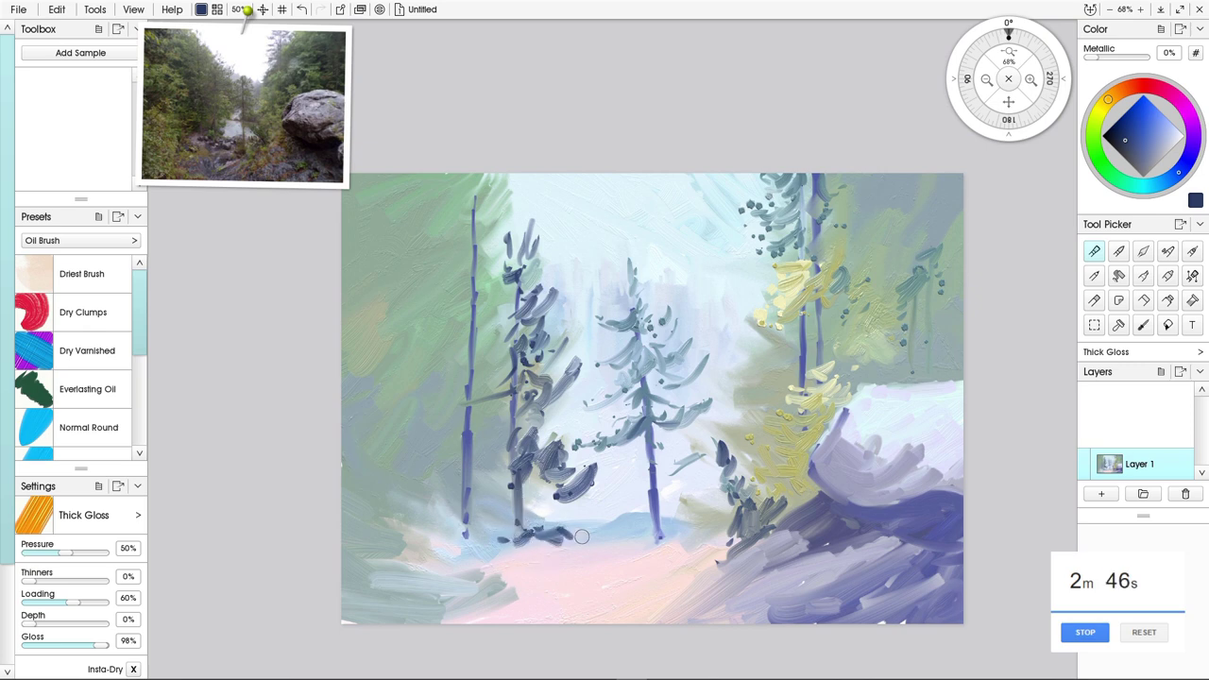
pyautogui.click(582, 538)
pyautogui.click(624, 542)
pyautogui.moveTo(653, 535)
pyautogui.mouseDown()
pyautogui.moveTo(558, 554)
pyautogui.moveTo(696, 531)
pyautogui.mouseUp()
pyautogui.click(598, 545)
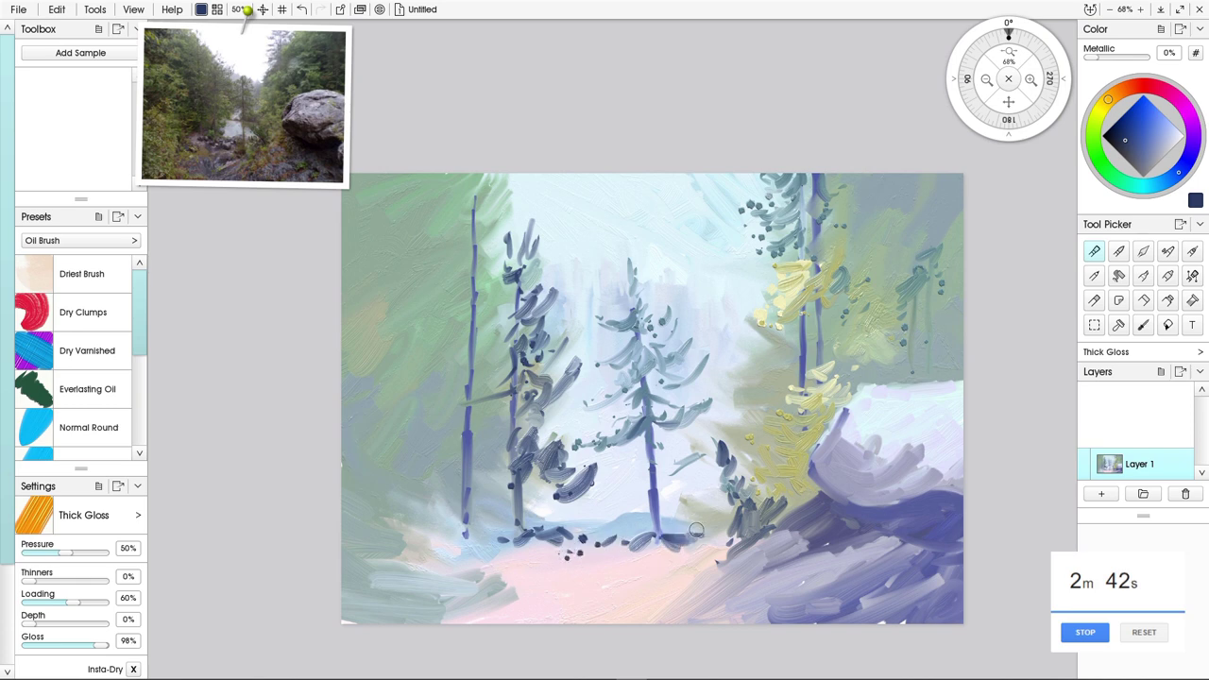
# Paint dark navy branches along the leftmost trunk from the canvas's upper edge to its base, with ground dabs beneath
pyautogui.moveTo(478, 174)
pyautogui.mouseDown()
pyautogui.moveTo(492, 214)
pyautogui.moveTo(478, 237)
pyautogui.mouseUp()
pyautogui.moveTo(479, 174); pyautogui.dragTo(477, 192)
pyautogui.moveTo(467, 213)
pyautogui.mouseDown()
pyautogui.moveTo(477, 302)
pyautogui.moveTo(444, 285)
pyautogui.moveTo(467, 295)
pyautogui.moveTo(475, 318)
pyautogui.moveTo(500, 312)
pyautogui.moveTo(477, 347)
pyautogui.moveTo(465, 338)
pyautogui.moveTo(444, 359)
pyautogui.moveTo(491, 373)
pyautogui.moveTo(459, 407)
pyautogui.moveTo(415, 413)
pyautogui.moveTo(451, 442)
pyautogui.moveTo(418, 450)
pyautogui.mouseUp()
pyautogui.click(466, 265)
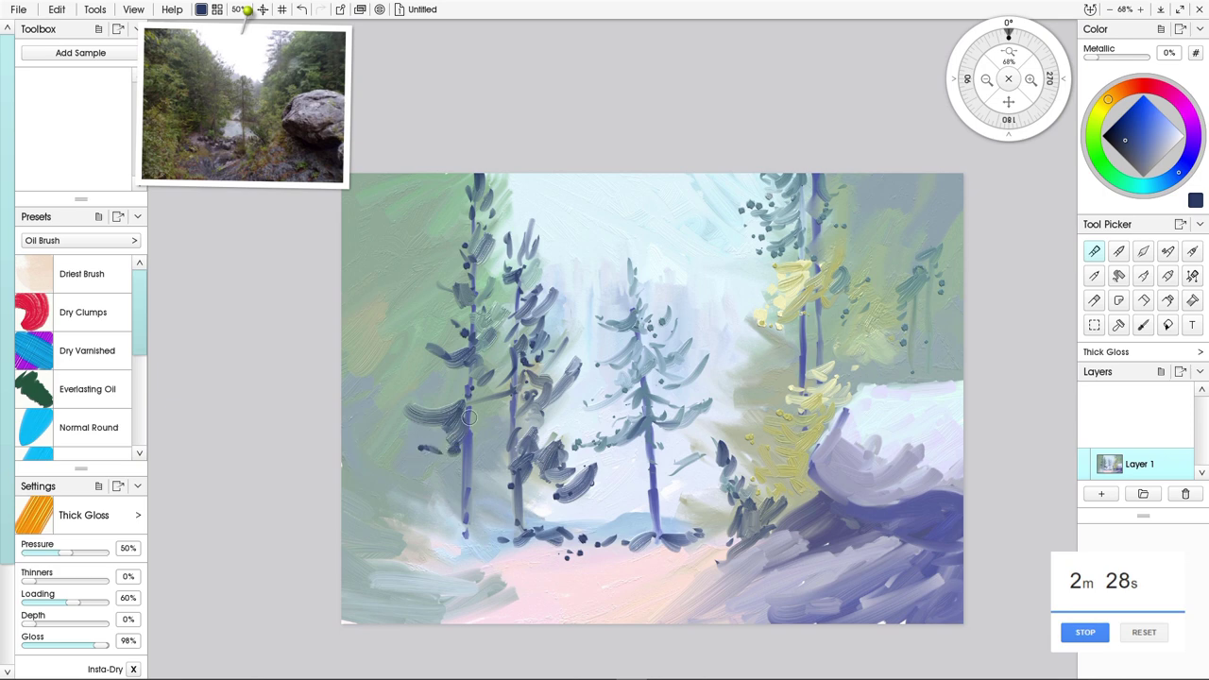
pyautogui.moveTo(469, 417)
pyautogui.mouseDown()
pyautogui.moveTo(491, 434)
pyautogui.moveTo(510, 425)
pyautogui.moveTo(468, 481)
pyautogui.moveTo(444, 475)
pyautogui.moveTo(536, 477)
pyautogui.mouseUp()
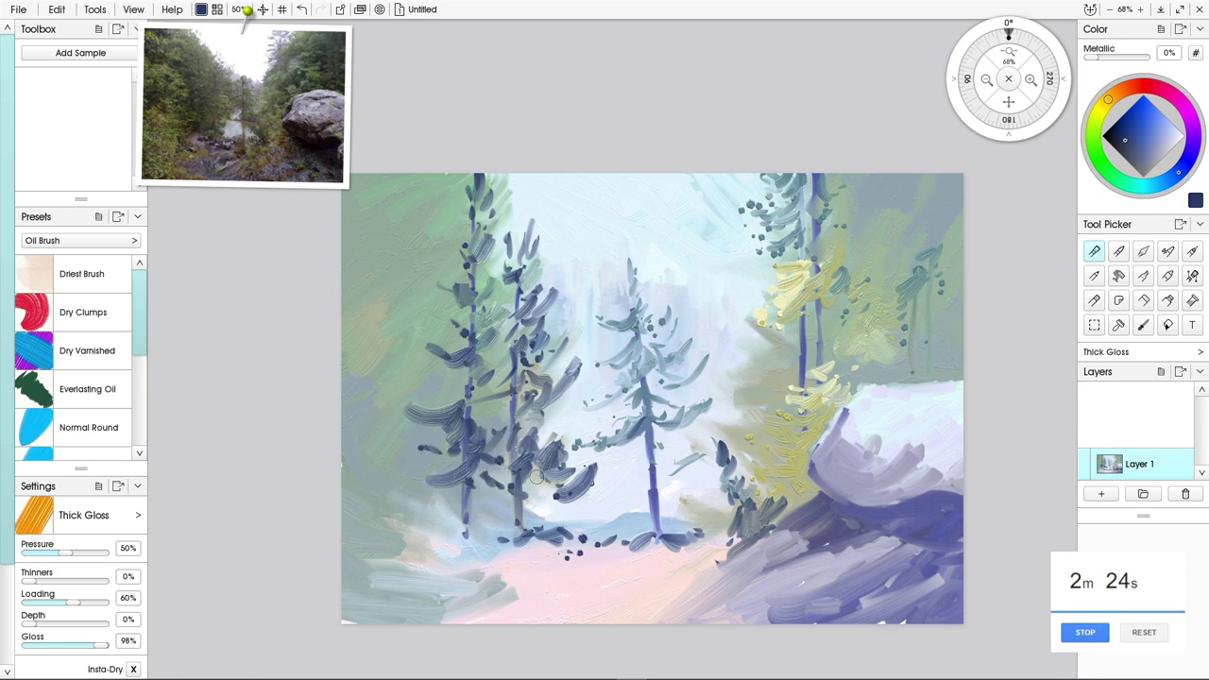
pyautogui.moveTo(483, 522)
pyautogui.mouseDown()
pyautogui.moveTo(453, 548)
pyautogui.moveTo(435, 540)
pyautogui.mouseUp()
# Stroke light periwinkle sampled from the painting along the far shoreline and blend it with the Hard Out Smudge knife
pyautogui.keyDown('alt'); pyautogui.click(652, 442); pyautogui.keyUp('alt')
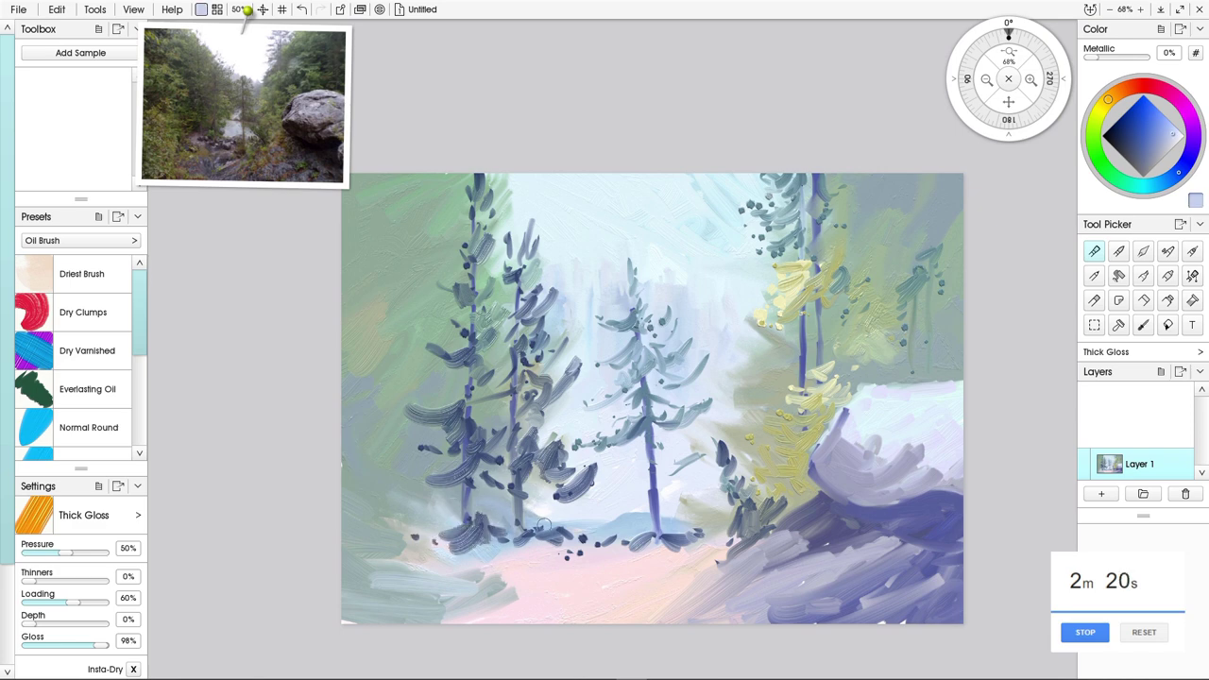
pyautogui.moveTo(540, 526); pyautogui.dragTo(616, 541)
pyautogui.moveTo(491, 533)
pyautogui.mouseDown()
pyautogui.moveTo(508, 525)
pyautogui.moveTo(428, 532)
pyautogui.mouseUp()
pyautogui.moveTo(631, 538); pyautogui.dragTo(723, 529)
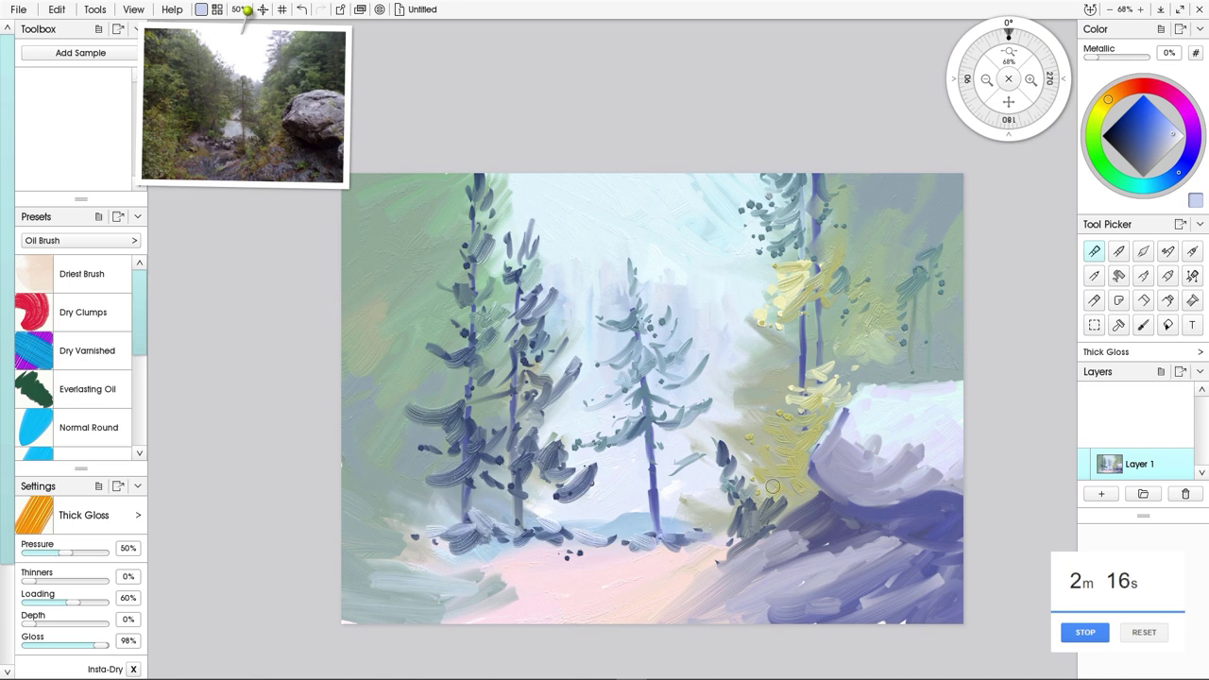
pyautogui.click(1143, 251)
pyautogui.moveTo(631, 541)
pyautogui.mouseDown()
pyautogui.moveTo(662, 569)
pyautogui.moveTo(697, 555)
pyautogui.mouseUp()
pyautogui.moveTo(581, 555)
pyautogui.mouseDown()
pyautogui.moveTo(540, 566)
pyautogui.moveTo(431, 542)
pyautogui.moveTo(406, 487)
pyautogui.mouseUp()
# Dab pale yellow Thick Gloss oil highlights over the central conifer and the foliage beside the boulder
pyautogui.click(1101, 110)
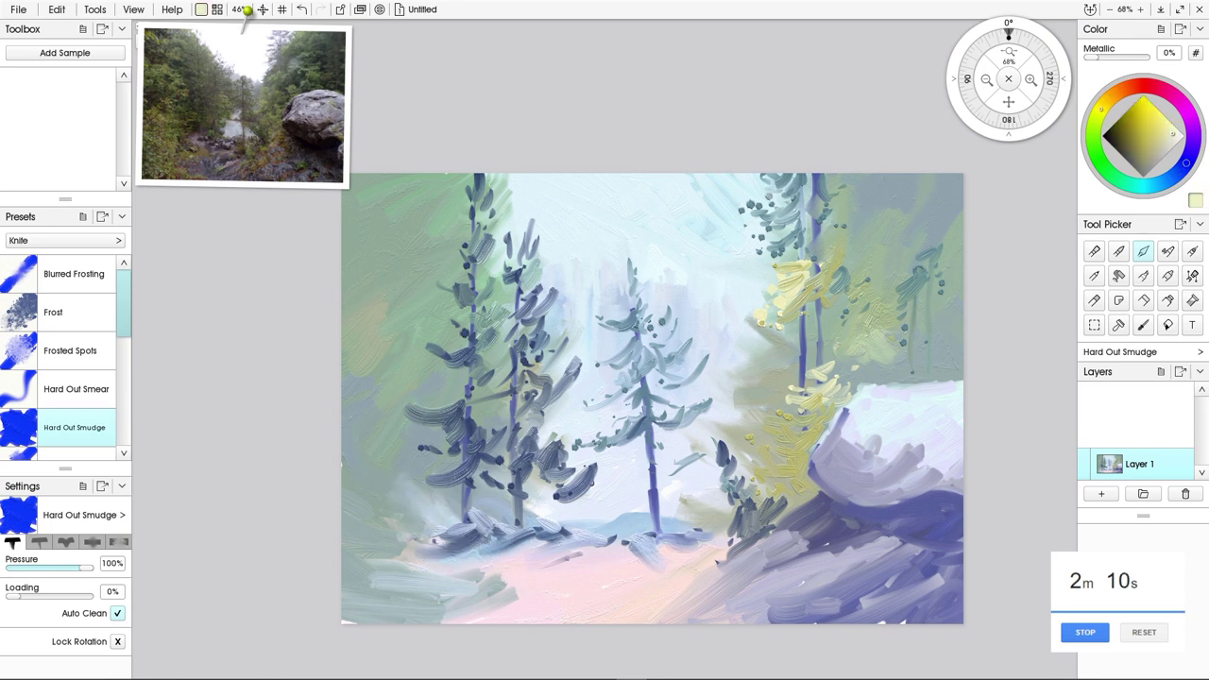
pyautogui.click(1153, 114)
pyautogui.press('o')
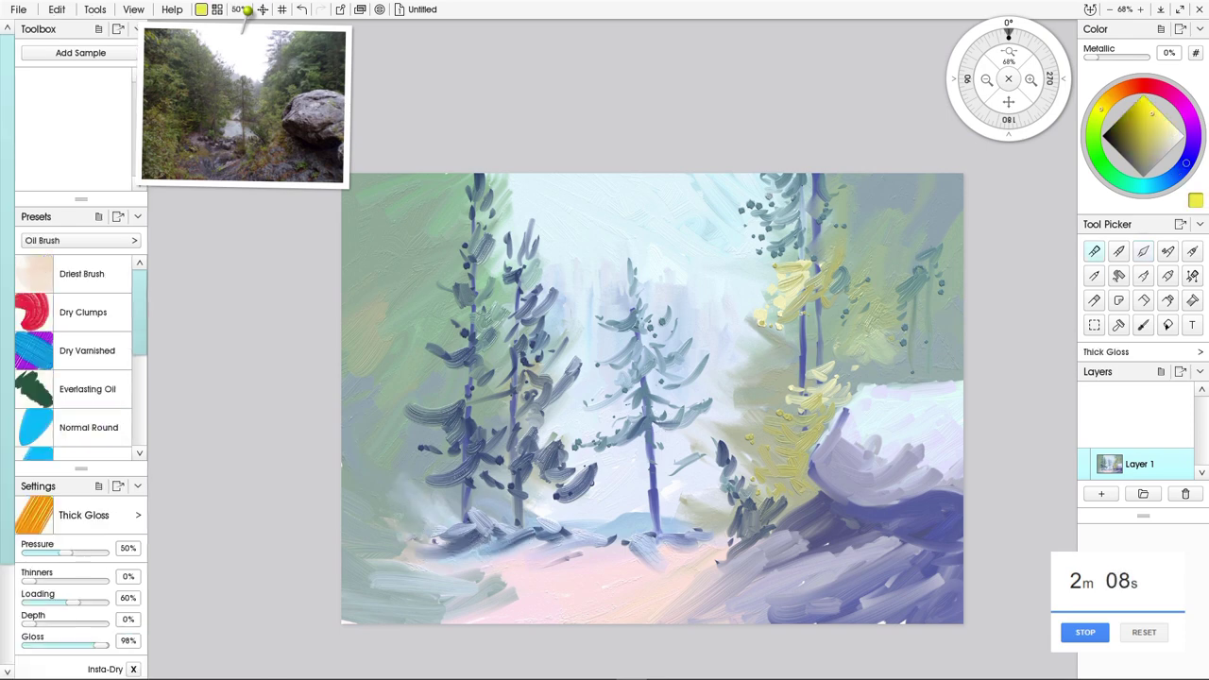
pyautogui.click(1164, 136)
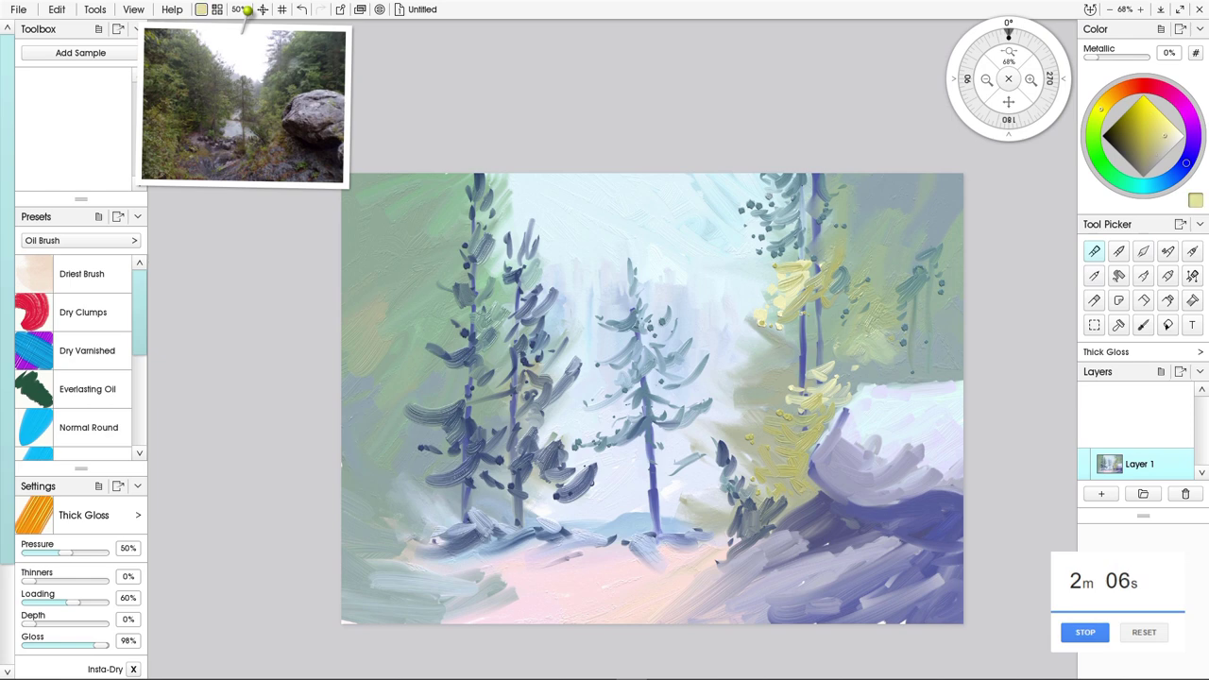
pyautogui.click(639, 331)
pyautogui.click(630, 354)
pyautogui.moveTo(638, 286)
pyautogui.mouseDown()
pyautogui.moveTo(654, 355)
pyautogui.moveTo(667, 337)
pyautogui.moveTo(651, 397)
pyautogui.mouseUp()
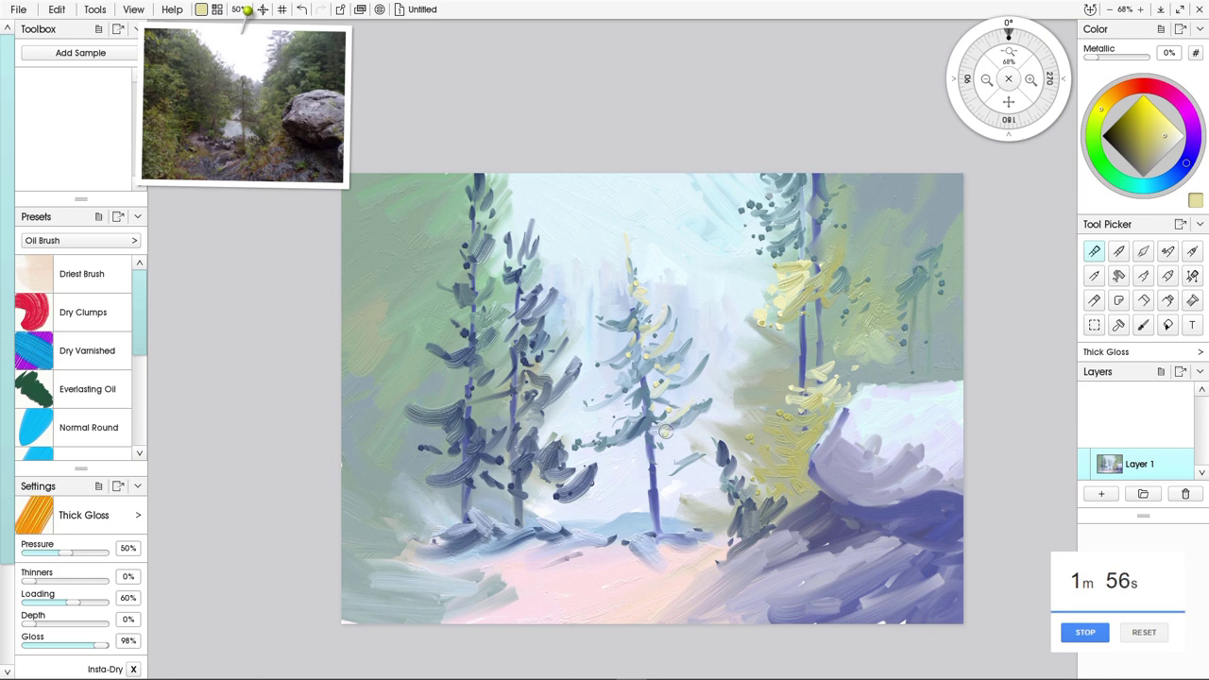
pyautogui.moveTo(748, 437)
pyautogui.mouseDown()
pyautogui.moveTo(766, 467)
pyautogui.moveTo(759, 478)
pyautogui.mouseUp()
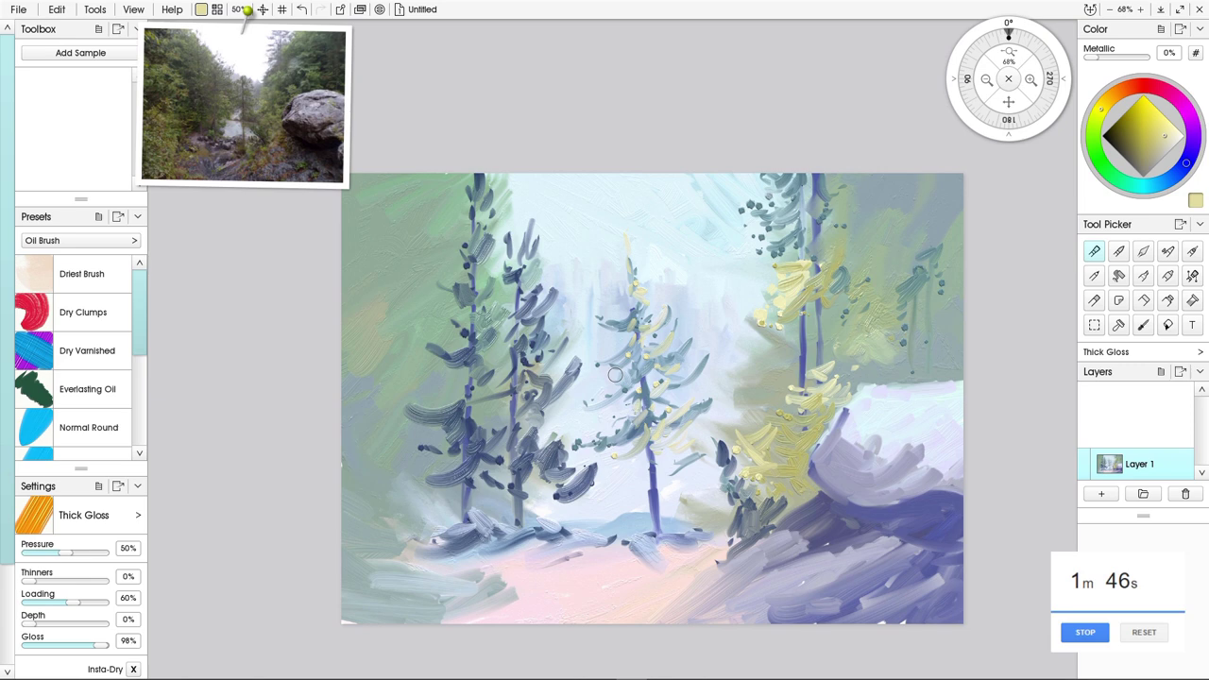
# Paint pale yellow foliage strokes on the left conifers, up the left forest edge and down to the left bank
pyautogui.moveTo(543, 364); pyautogui.dragTo(527, 405)
pyautogui.moveTo(386, 275)
pyautogui.mouseDown()
pyautogui.moveTo(352, 310)
pyautogui.moveTo(406, 273)
pyautogui.moveTo(364, 329)
pyautogui.moveTo(394, 321)
pyautogui.moveTo(395, 342)
pyautogui.moveTo(411, 343)
pyautogui.moveTo(379, 344)
pyautogui.moveTo(391, 266)
pyautogui.moveTo(400, 279)
pyautogui.moveTo(393, 260)
pyautogui.moveTo(376, 261)
pyautogui.moveTo(385, 216)
pyautogui.mouseUp()
pyautogui.moveTo(369, 217); pyautogui.dragTo(363, 226)
pyautogui.moveTo(445, 353); pyautogui.dragTo(414, 399)
pyautogui.moveTo(446, 395); pyautogui.dragTo(402, 417)
pyautogui.moveTo(412, 365); pyautogui.dragTo(363, 417)
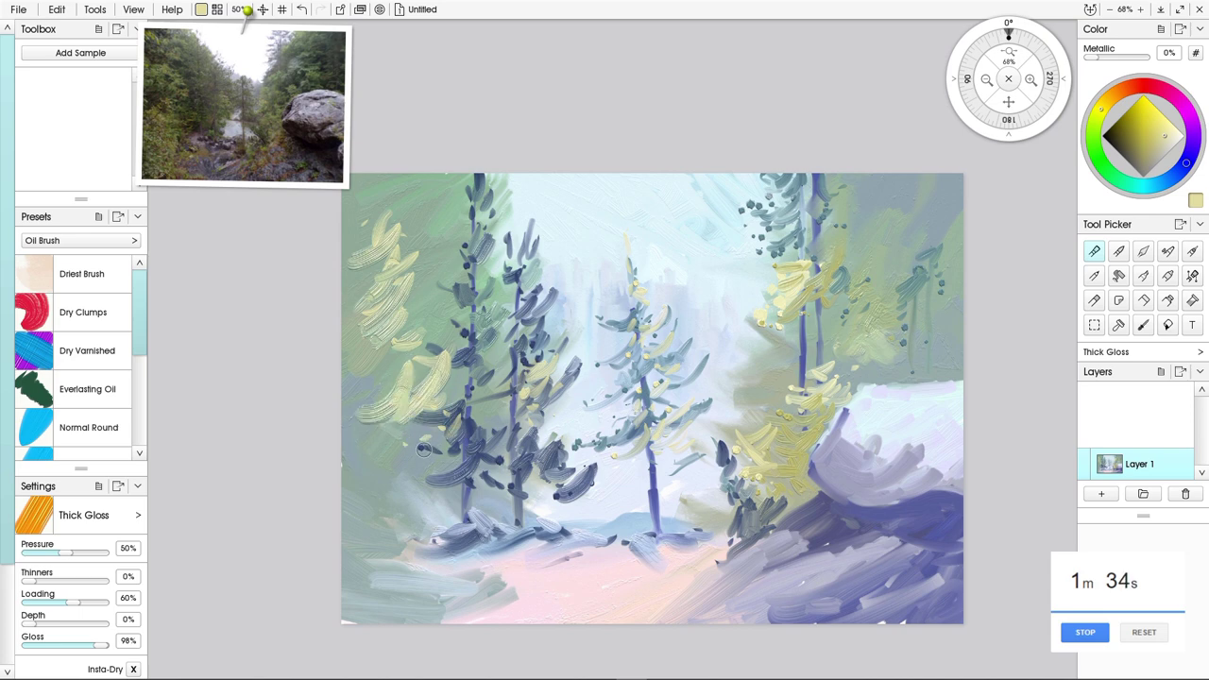
pyautogui.moveTo(442, 434)
pyautogui.mouseDown()
pyautogui.moveTo(388, 508)
pyautogui.moveTo(424, 504)
pyautogui.moveTo(451, 529)
pyautogui.moveTo(439, 547)
pyautogui.moveTo(448, 517)
pyautogui.moveTo(392, 529)
pyautogui.mouseUp()
pyautogui.moveTo(436, 493)
pyautogui.mouseDown()
pyautogui.moveTo(420, 538)
pyautogui.moveTo(486, 550)
pyautogui.mouseUp()
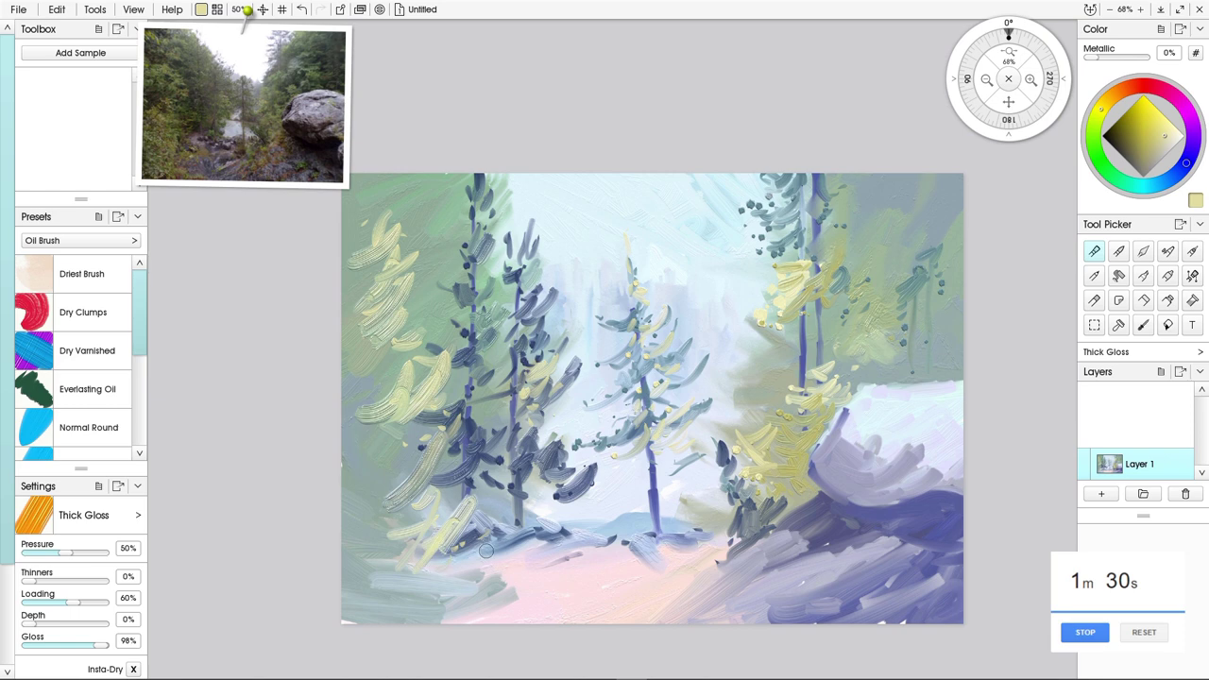
# Smudge the pale yellow foliage on the left into the forest and bank with the Hard Out Smudge knife
pyautogui.press('k')
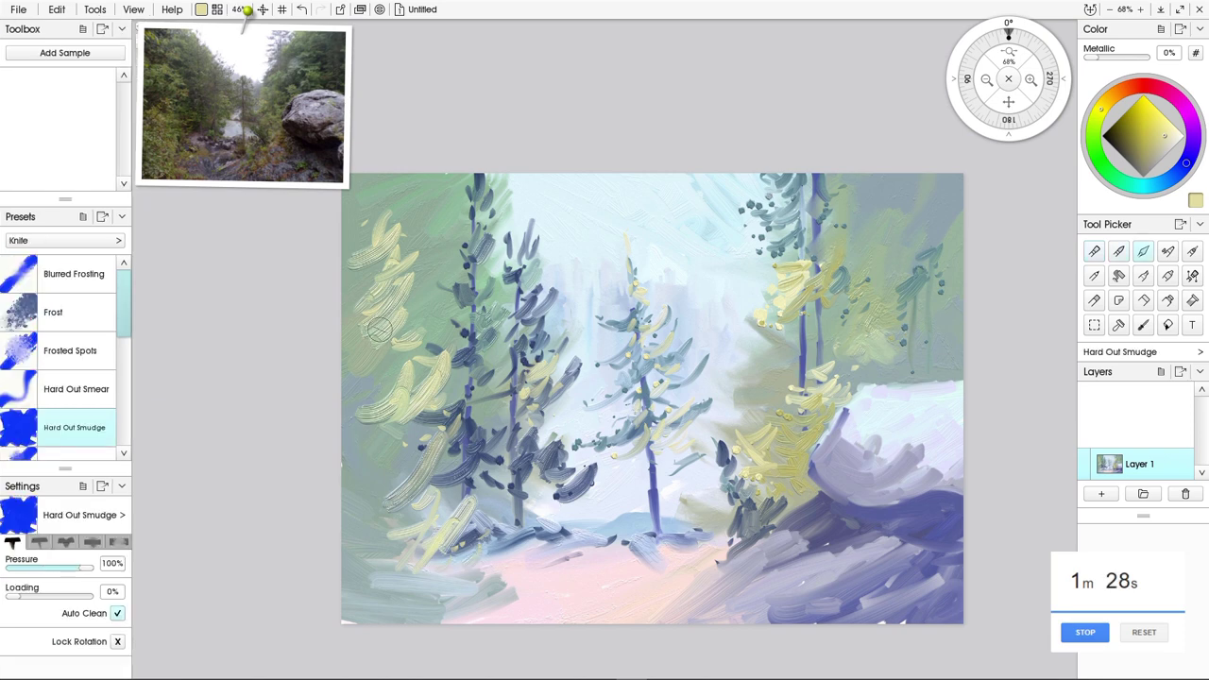
pyautogui.moveTo(380, 329)
pyautogui.mouseDown()
pyautogui.moveTo(364, 308)
pyautogui.moveTo(357, 238)
pyautogui.moveTo(378, 316)
pyautogui.moveTo(422, 346)
pyautogui.moveTo(348, 444)
pyautogui.moveTo(387, 407)
pyautogui.moveTo(433, 558)
pyautogui.moveTo(401, 582)
pyautogui.mouseUp()
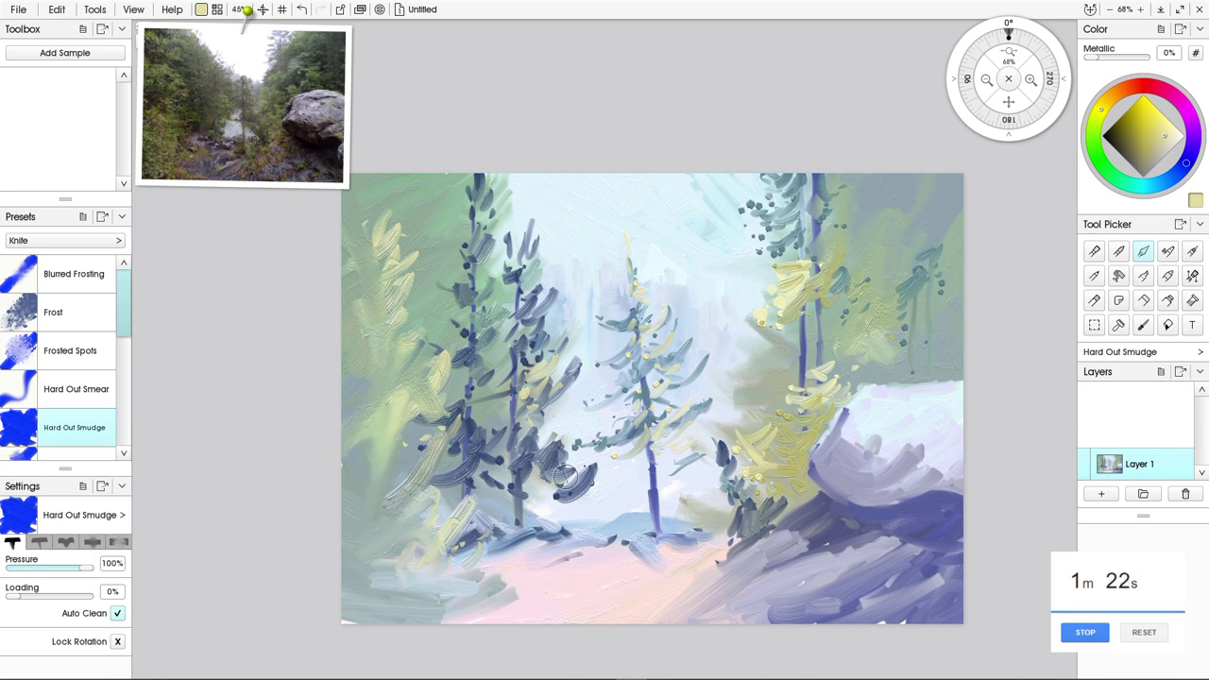
pyautogui.moveTo(550, 341); pyautogui.dragTo(546, 338)
# Choose a dark navy and pull thin branches out from the central conifer with the Hard Out Smudge knife at 7% size
pyautogui.keyDown('alt'); pyautogui.click(463, 455); pyautogui.keyUp('alt')
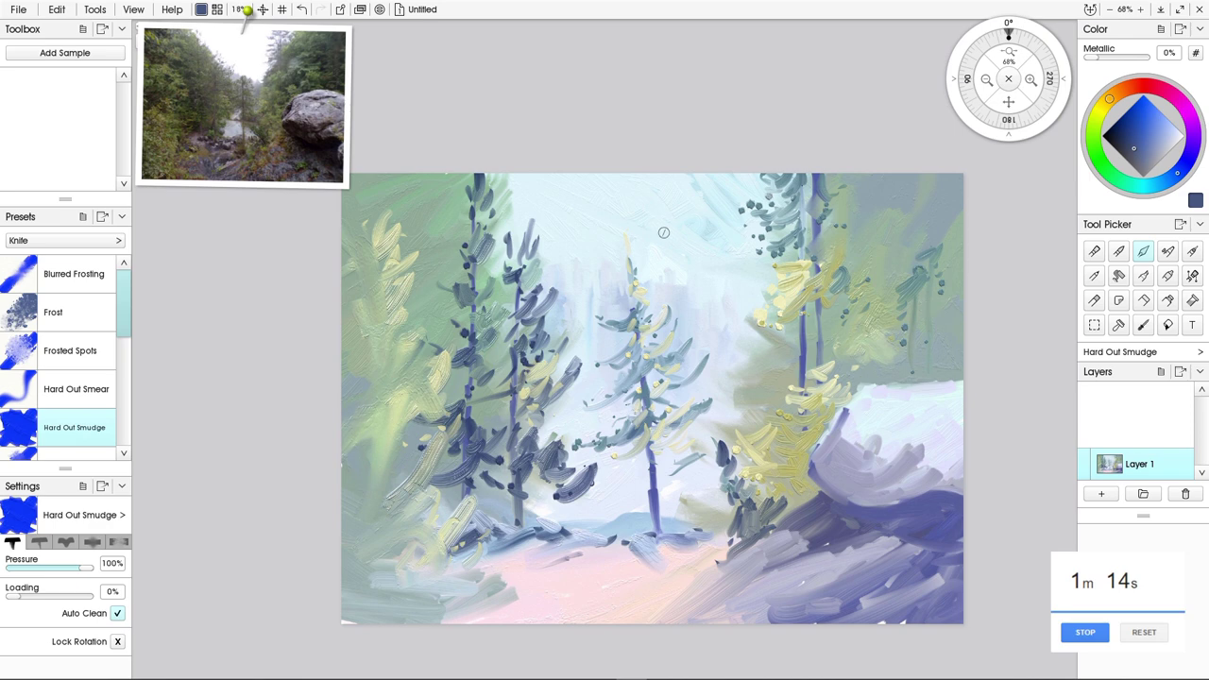
pyautogui.keyDown('shift'); pyautogui.moveTo(663, 236); pyautogui.dragTo(613, 336); pyautogui.keyUp('shift')
pyautogui.press(']')
pyautogui.click(1119, 140)
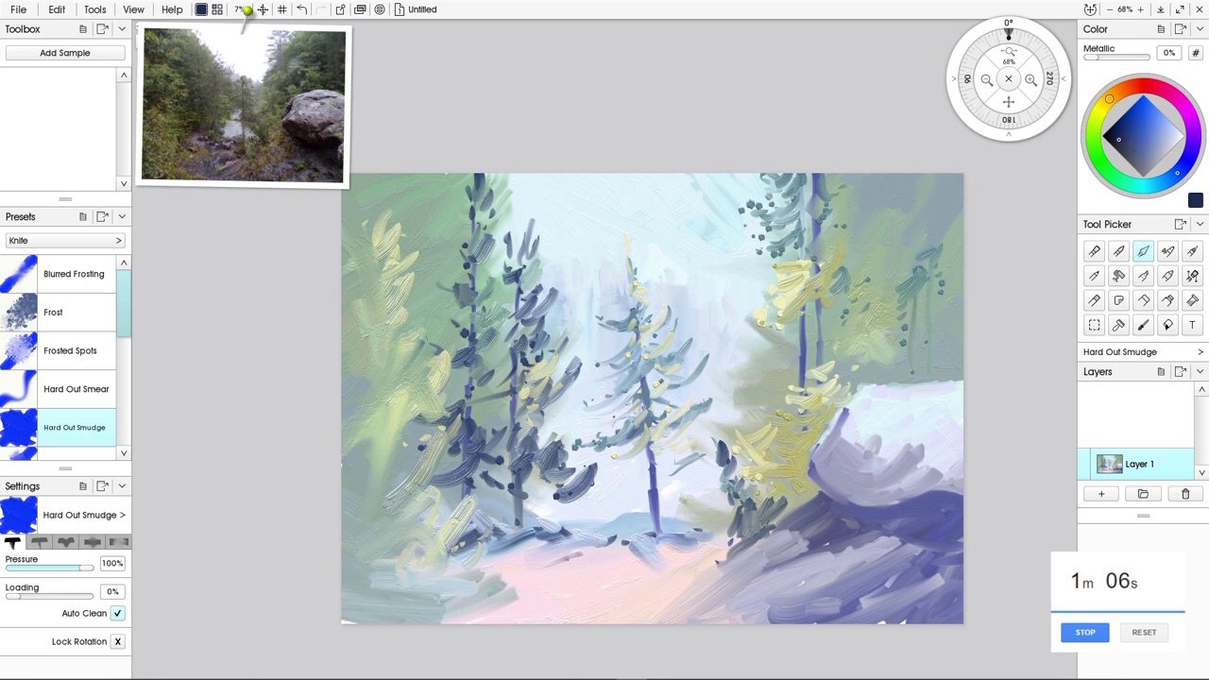
pyautogui.moveTo(652, 416)
pyautogui.mouseDown()
pyautogui.moveTo(680, 424)
pyautogui.moveTo(597, 465)
pyautogui.moveTo(588, 437)
pyautogui.moveTo(622, 466)
pyautogui.mouseUp()
pyautogui.moveTo(640, 375); pyautogui.dragTo(603, 401)
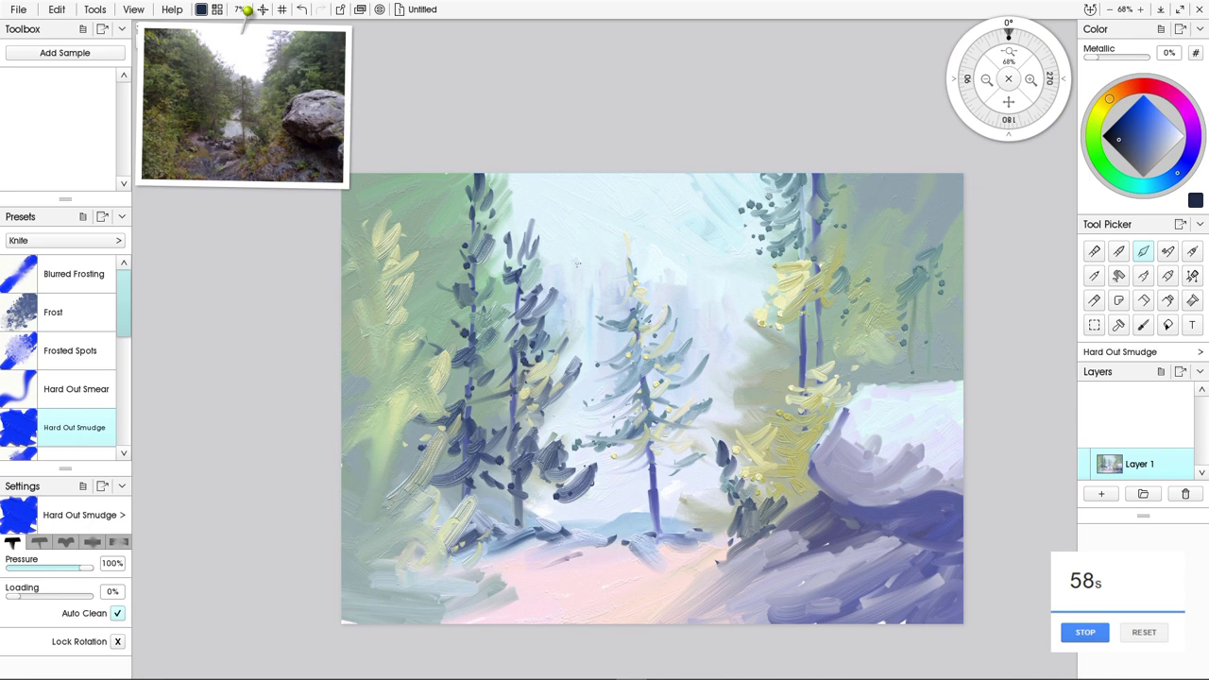
# Add a new layer above Layer 1 and ready the Thick Gloss oil brush at 24% size
pyautogui.hotkey('ctrl', 'shift', 'n')
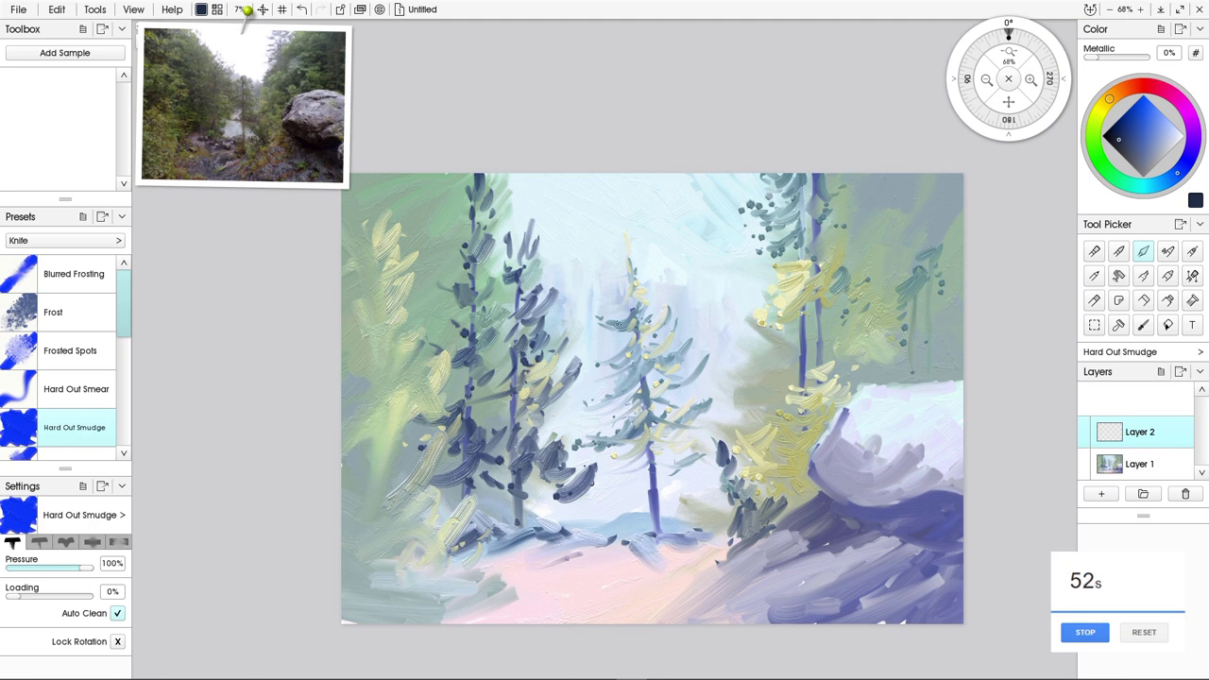
pyautogui.press(']')
pyautogui.press(']')
pyautogui.press(']')
pyautogui.press(']')
pyautogui.press(']')
pyautogui.press(']')
pyautogui.press('o')
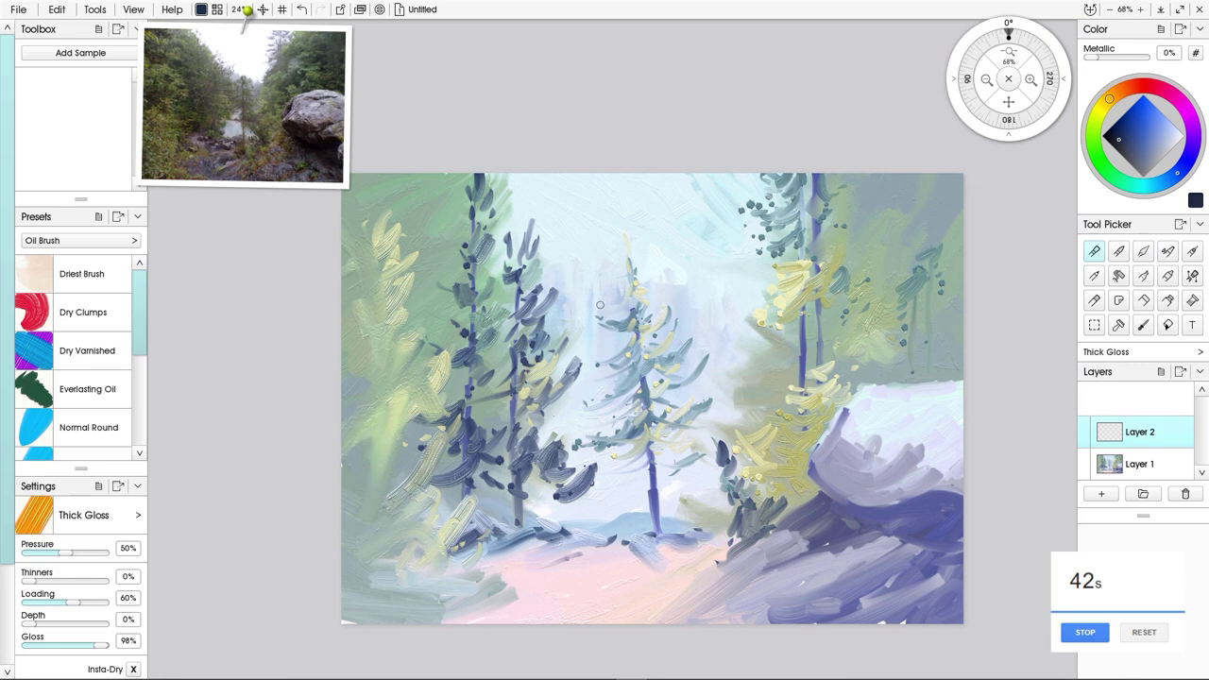
# On Layer 1, add thin dark navy branches to the central conifer and sign the painting in its lower-right corner
pyautogui.click(1138, 464)
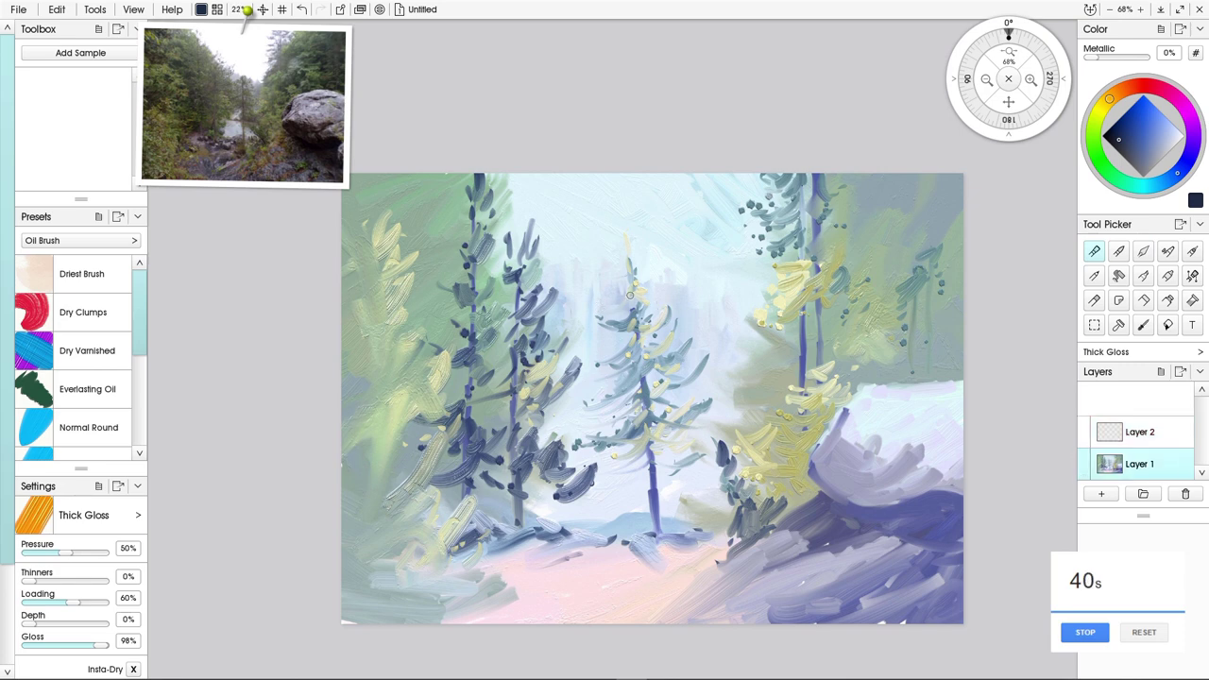
pyautogui.moveTo(672, 286); pyautogui.dragTo(651, 300)
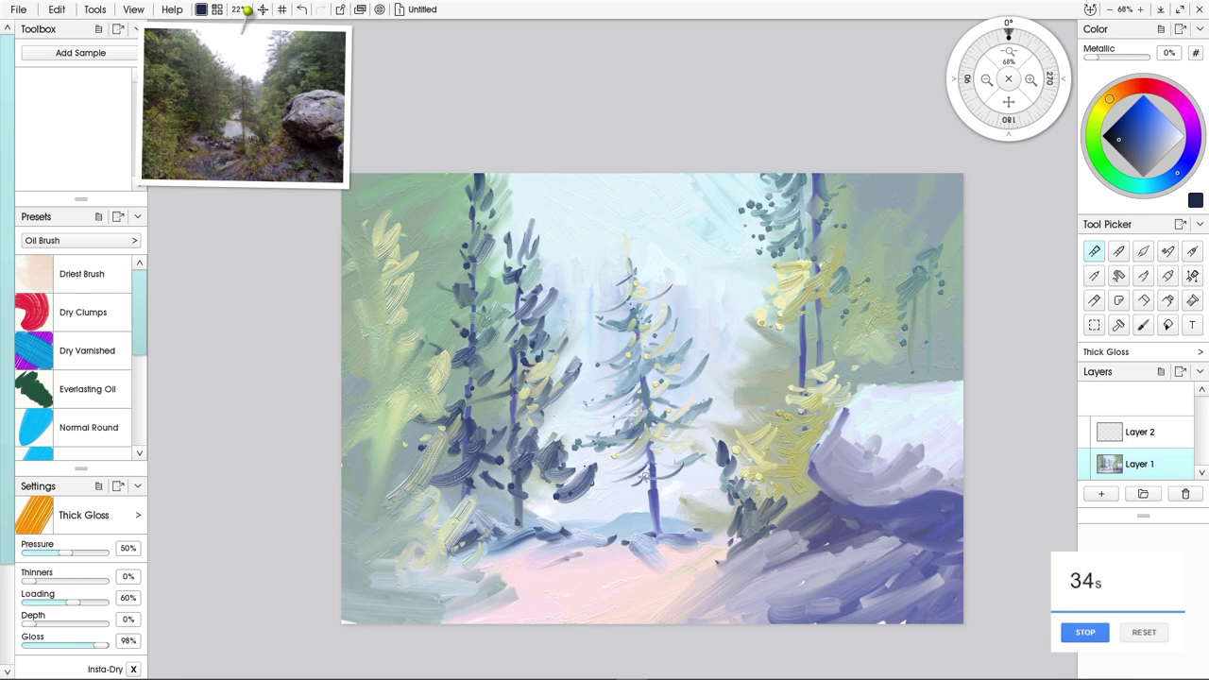
pyautogui.moveTo(827, 586)
pyautogui.mouseDown()
pyautogui.moveTo(842, 607)
pyautogui.moveTo(854, 593)
pyautogui.moveTo(883, 599)
pyautogui.moveTo(884, 578)
pyautogui.moveTo(903, 585)
pyautogui.moveTo(908, 612)
pyautogui.mouseUp()
# Add thin, curved dark navy branches to both sides of the two left conifers
pyautogui.moveTo(545, 398)
pyautogui.mouseDown()
pyautogui.moveTo(526, 416)
pyautogui.moveTo(548, 435)
pyautogui.mouseUp()
pyautogui.moveTo(536, 441)
pyautogui.mouseDown()
pyautogui.moveTo(550, 466)
pyautogui.moveTo(529, 487)
pyautogui.mouseUp()
pyautogui.moveTo(583, 480); pyautogui.dragTo(557, 496)
pyautogui.moveTo(459, 418)
pyautogui.mouseDown()
pyautogui.moveTo(414, 429)
pyautogui.moveTo(443, 480)
pyautogui.moveTo(430, 492)
pyautogui.mouseUp()
pyautogui.moveTo(442, 392); pyautogui.dragTo(408, 412)
pyautogui.moveTo(486, 338)
pyautogui.mouseDown()
pyautogui.moveTo(499, 359)
pyautogui.moveTo(491, 397)
pyautogui.mouseUp()
pyautogui.moveTo(463, 365); pyautogui.dragTo(431, 374)
pyautogui.moveTo(460, 323); pyautogui.dragTo(433, 333)
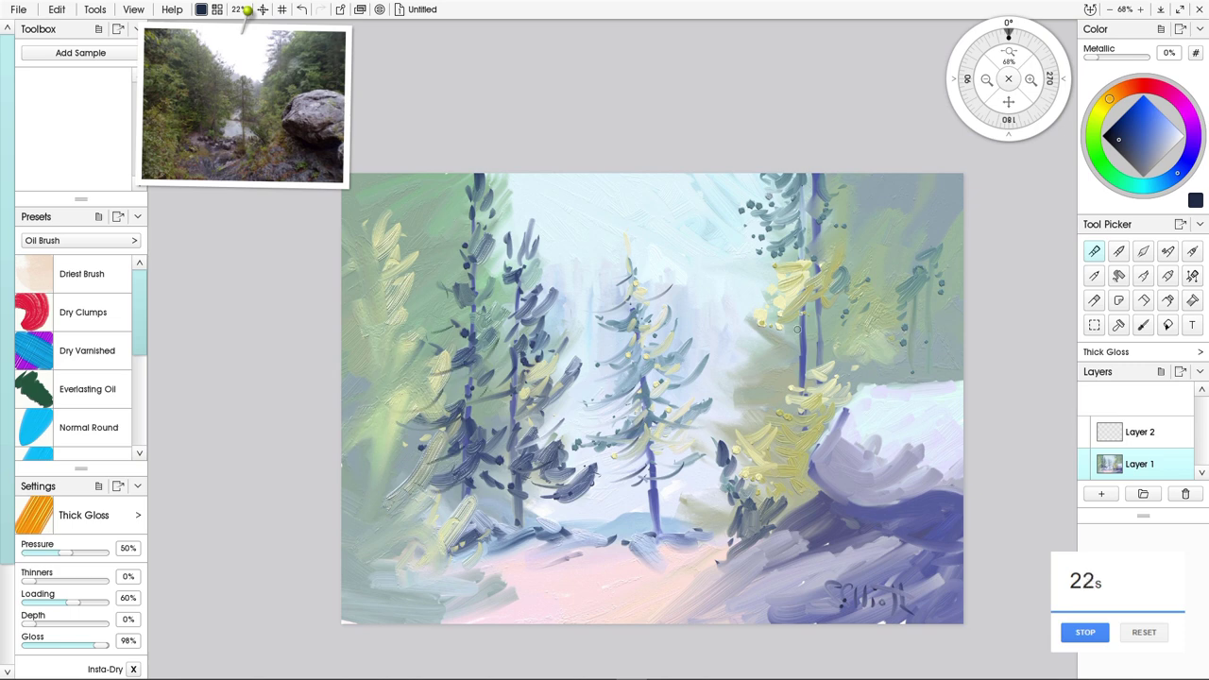
# Paint thin dark navy branches across the right-hand trunk above the boulder and stop the session timer
pyautogui.moveTo(797, 331)
pyautogui.mouseDown()
pyautogui.moveTo(753, 352)
pyautogui.moveTo(722, 317)
pyautogui.moveTo(771, 362)
pyautogui.moveTo(732, 380)
pyautogui.moveTo(795, 358)
pyautogui.moveTo(865, 359)
pyautogui.moveTo(840, 324)
pyautogui.mouseUp()
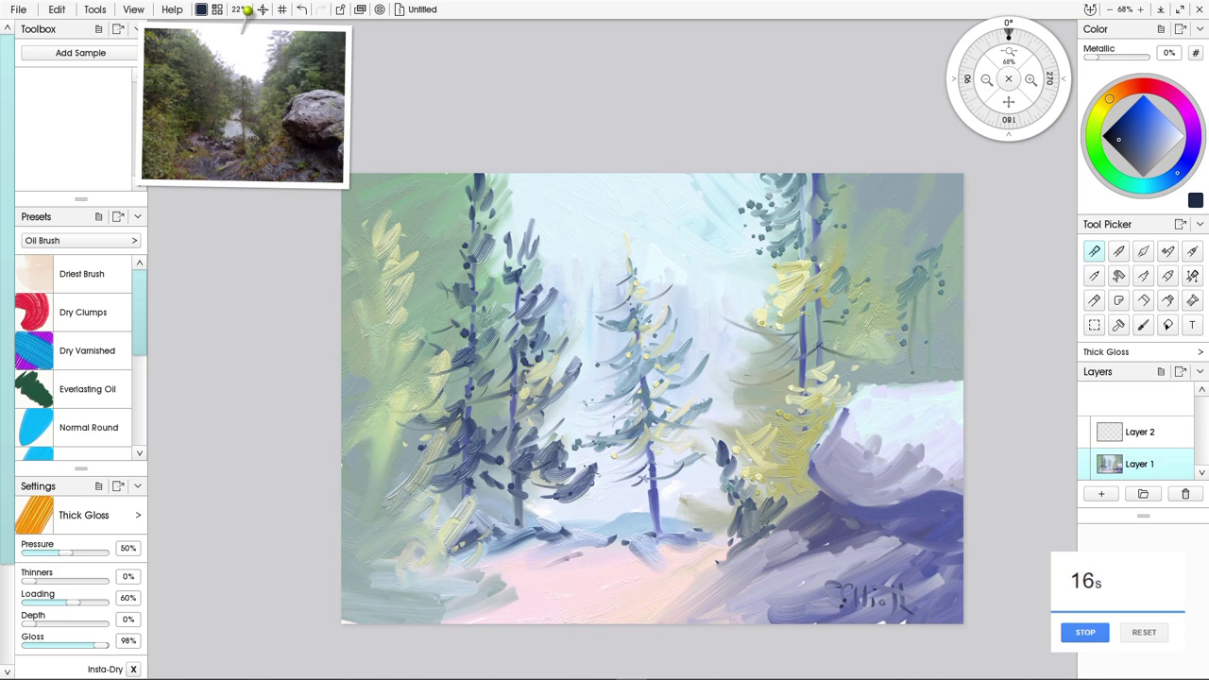
pyautogui.click(1085, 633)
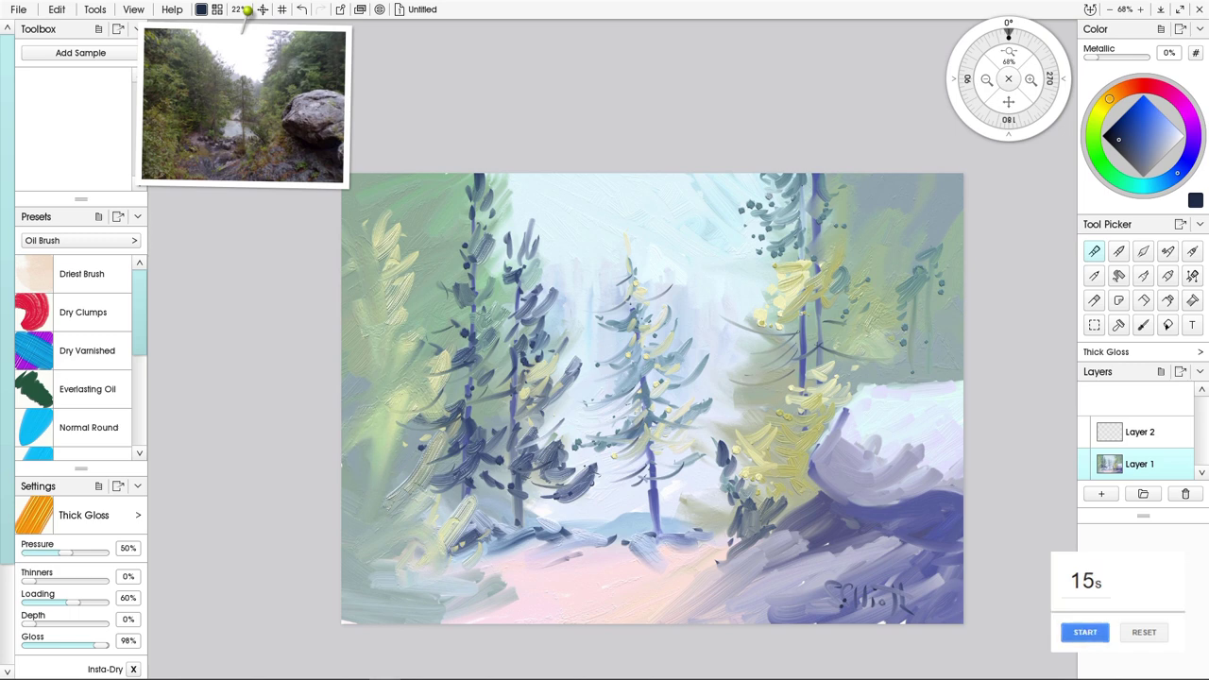